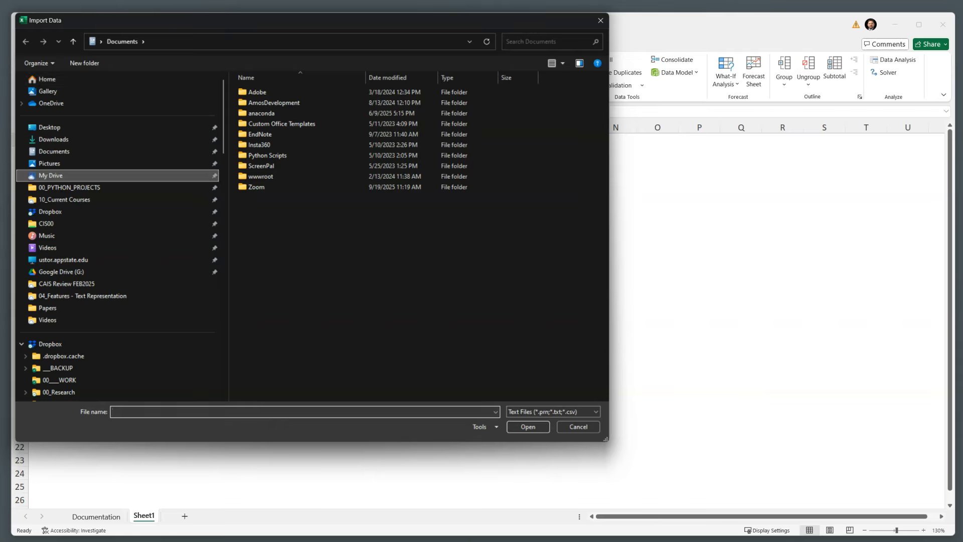
# Import Support_DATA_Transactions.csv from the Videos folder of _CIS1060 - PKH 2025FA under 10_Current Courses, and place its new sheet after Sheet1.
pyautogui.doubleClick(274, 102)
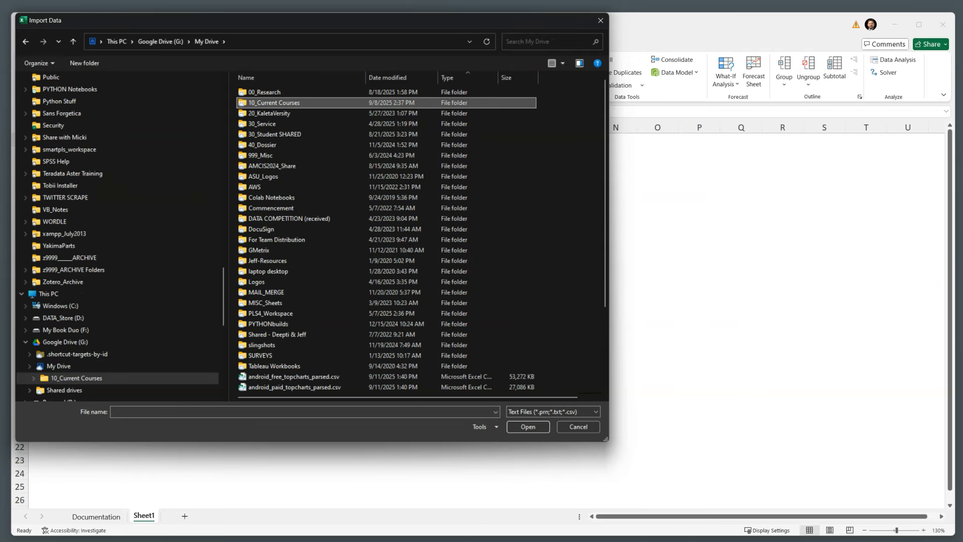
pyautogui.doubleClick(279, 92)
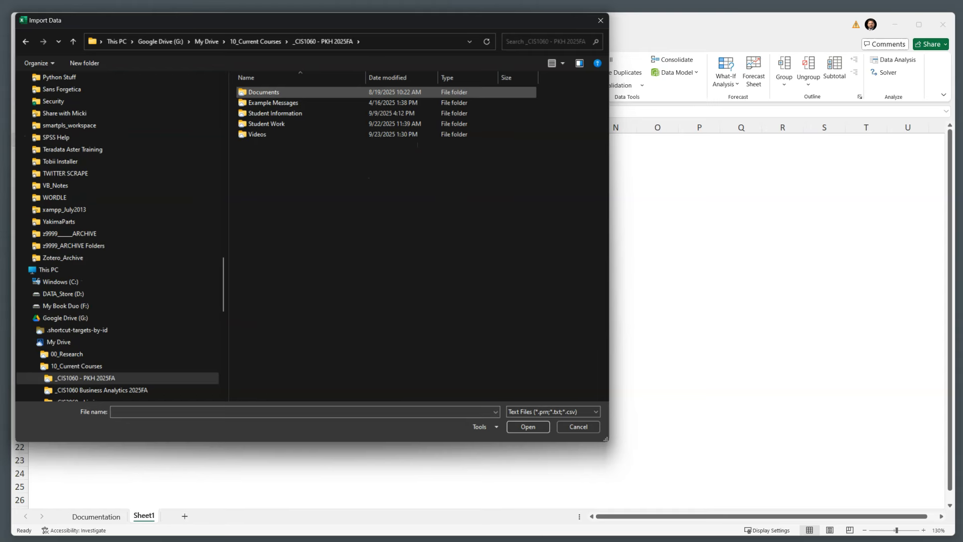
pyautogui.doubleClick(257, 134)
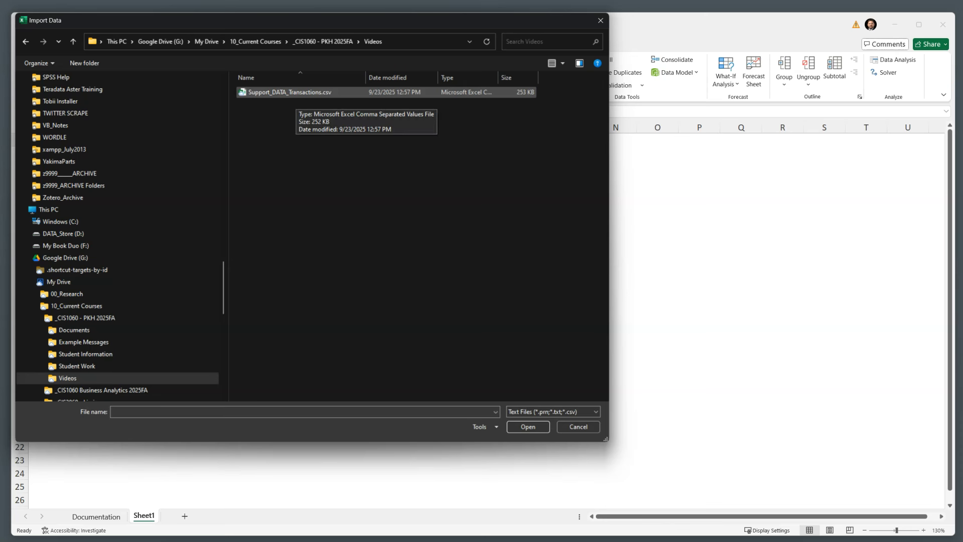
pyautogui.click(296, 93)
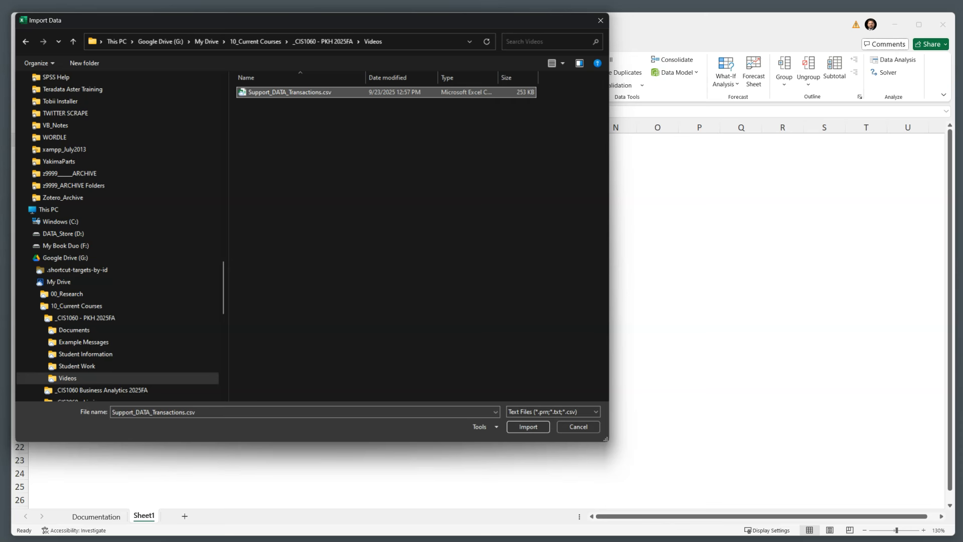
pyautogui.click(527, 426)
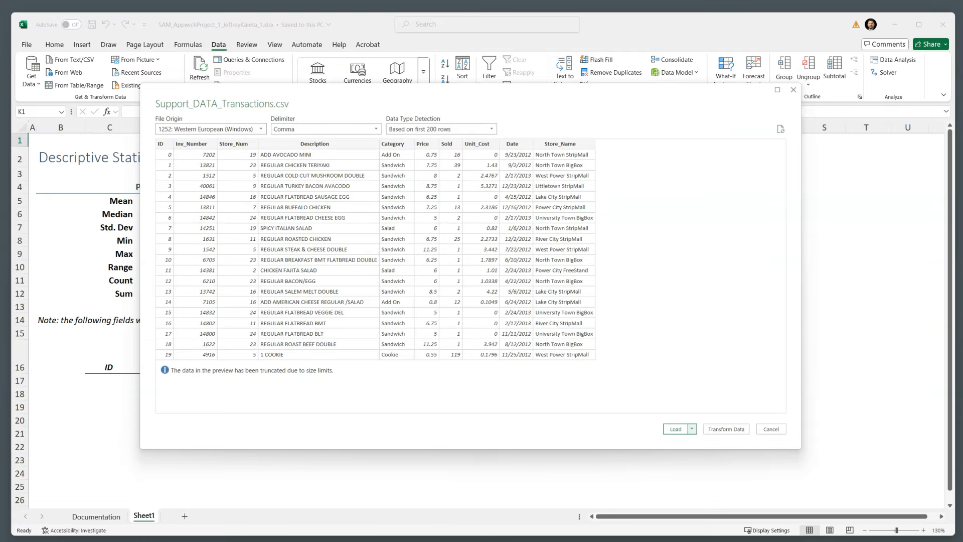
pyautogui.click(675, 430)
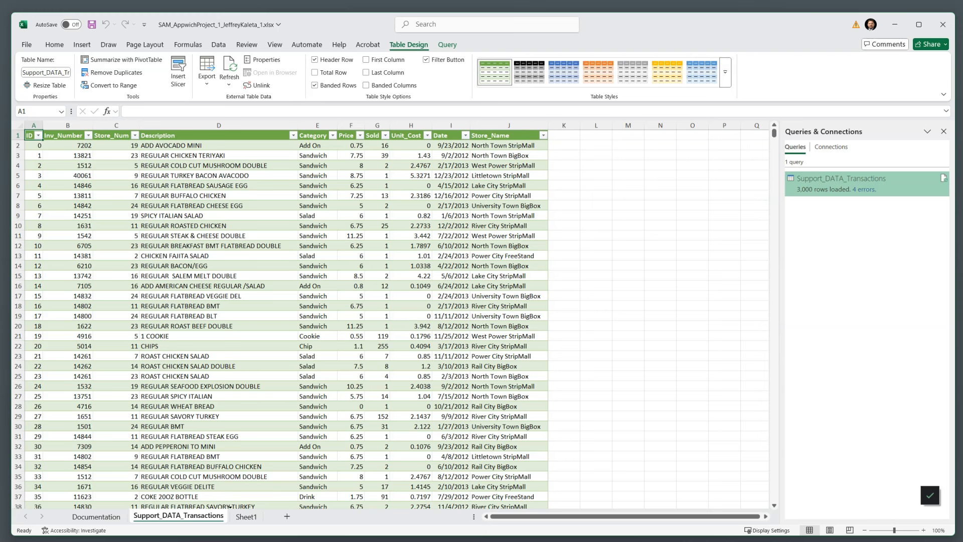
pyautogui.moveTo(178, 516); pyautogui.dragTo(262, 515)
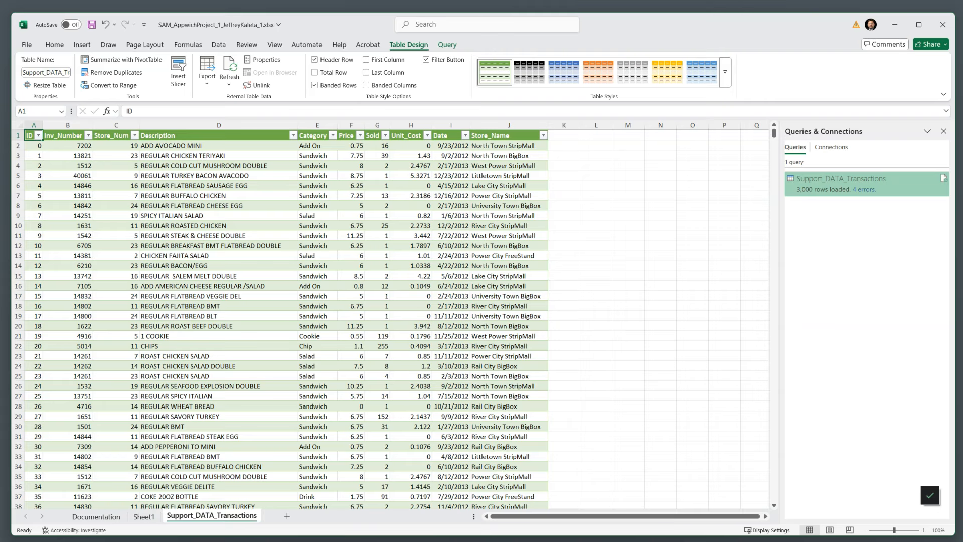
# Rename the imported table to Transactions in the Name Manager.
pyautogui.click(218, 246)
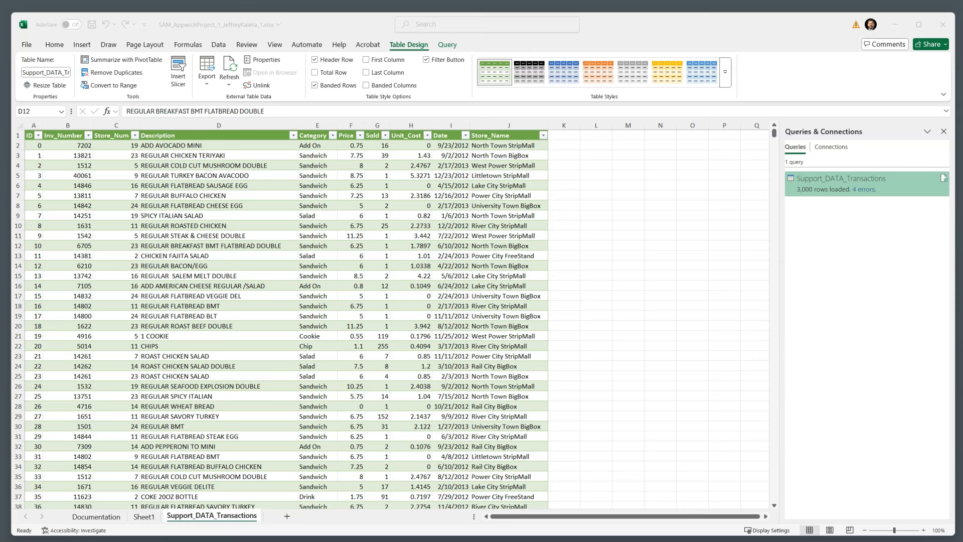
pyautogui.click(187, 44)
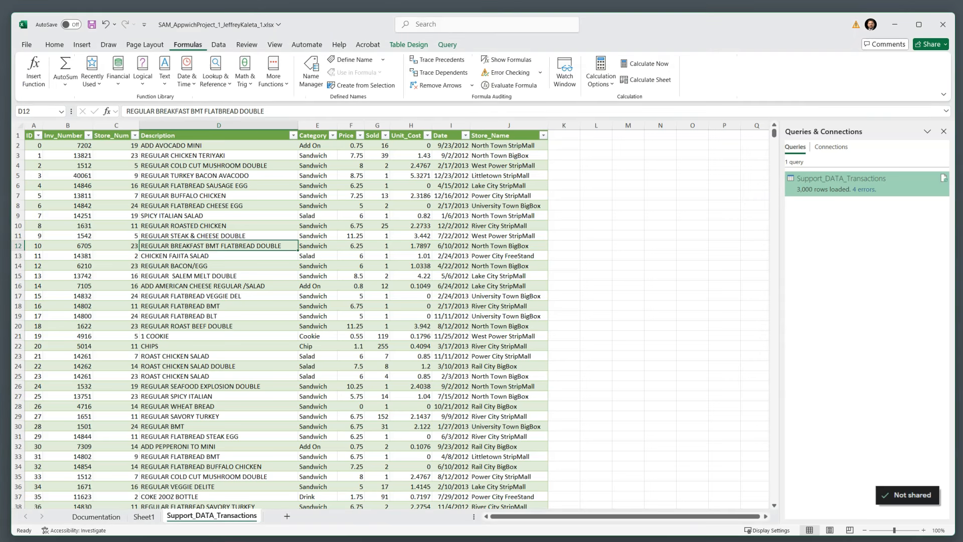
pyautogui.click(311, 71)
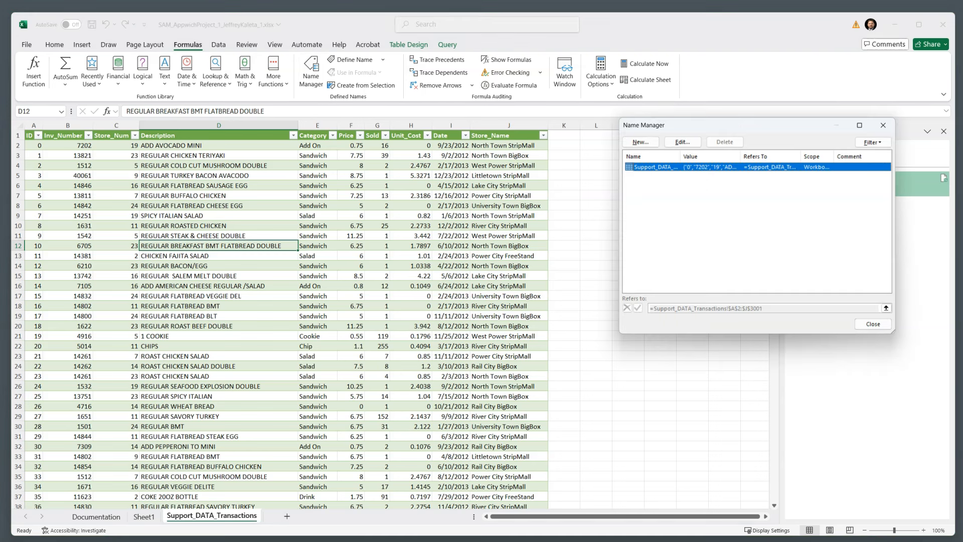
pyautogui.moveTo(689, 126); pyautogui.dragTo(521, 153)
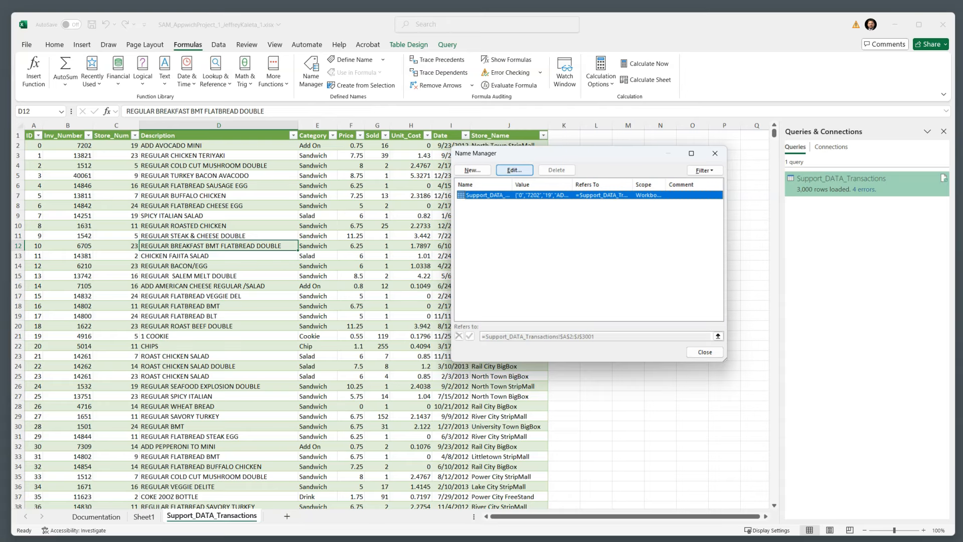
pyautogui.click(514, 170)
pyautogui.moveTo(589, 219); pyautogui.dragTo(548, 220)
pyautogui.press('BackSpace')
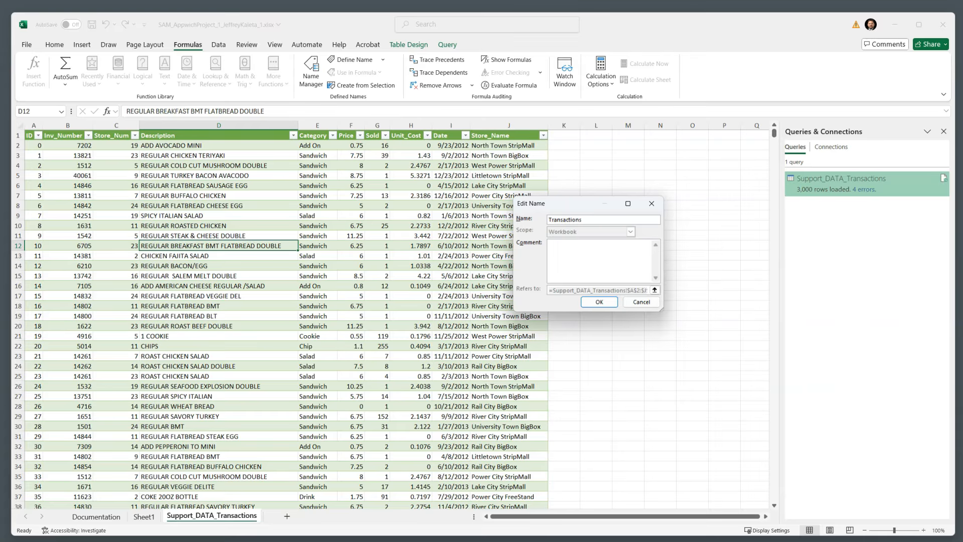
pyautogui.click(599, 301)
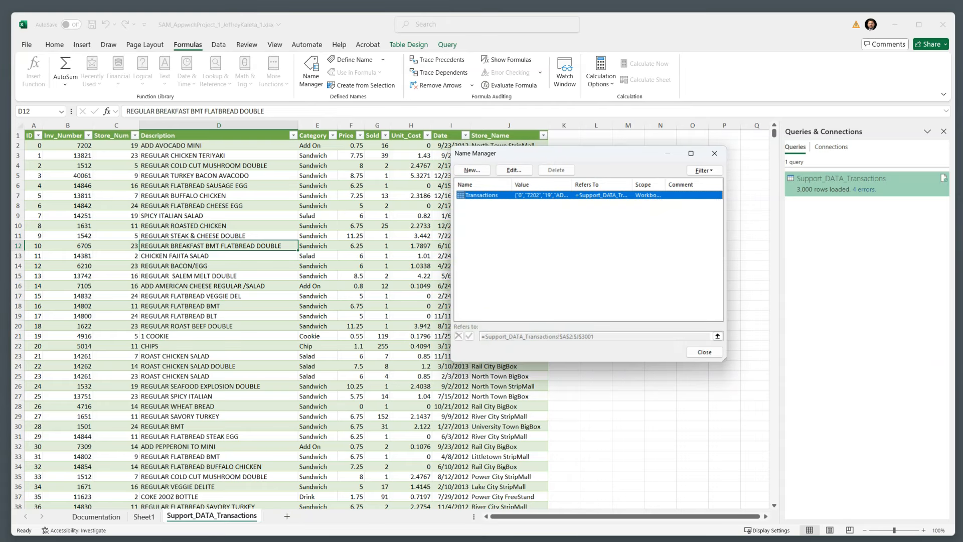
pyautogui.click(705, 353)
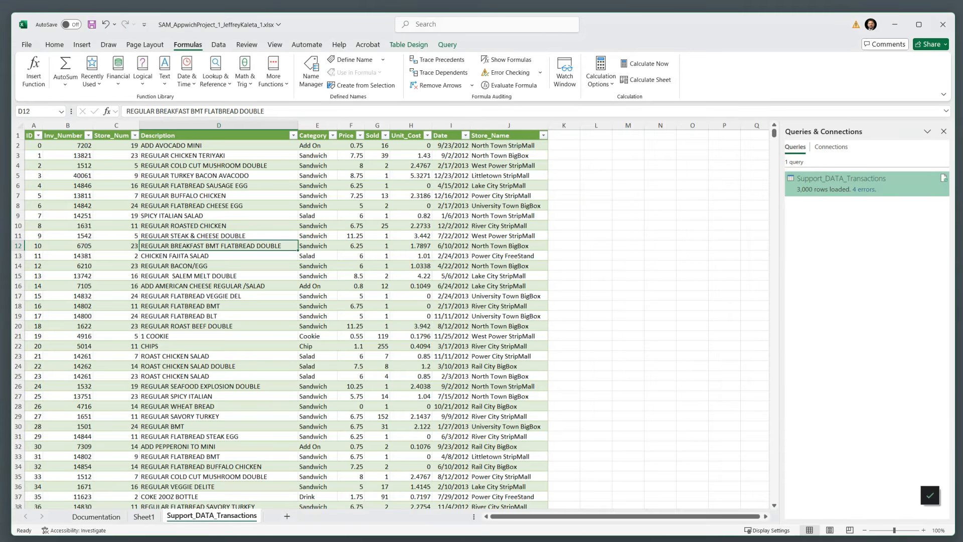
# Check the imported table's name in its table properties.
pyautogui.click(410, 236)
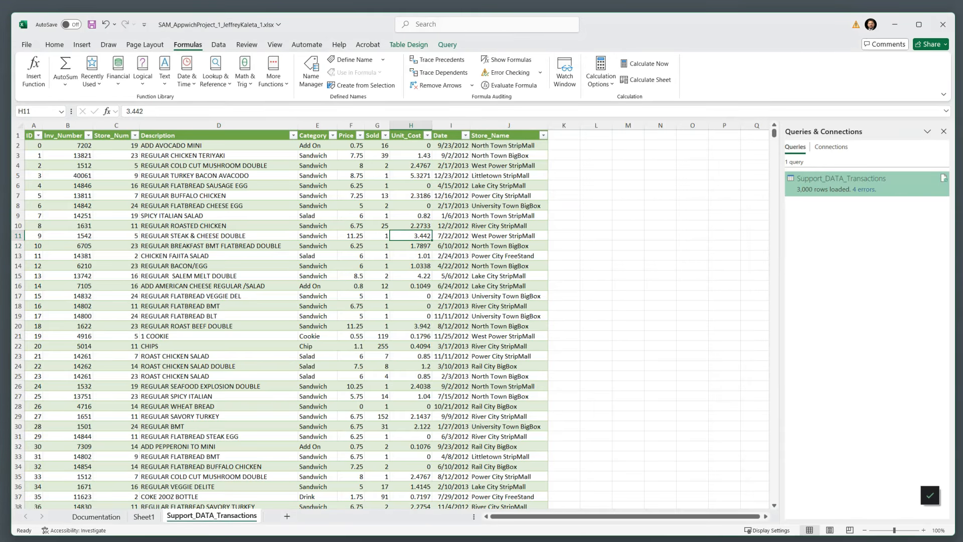
pyautogui.click(409, 44)
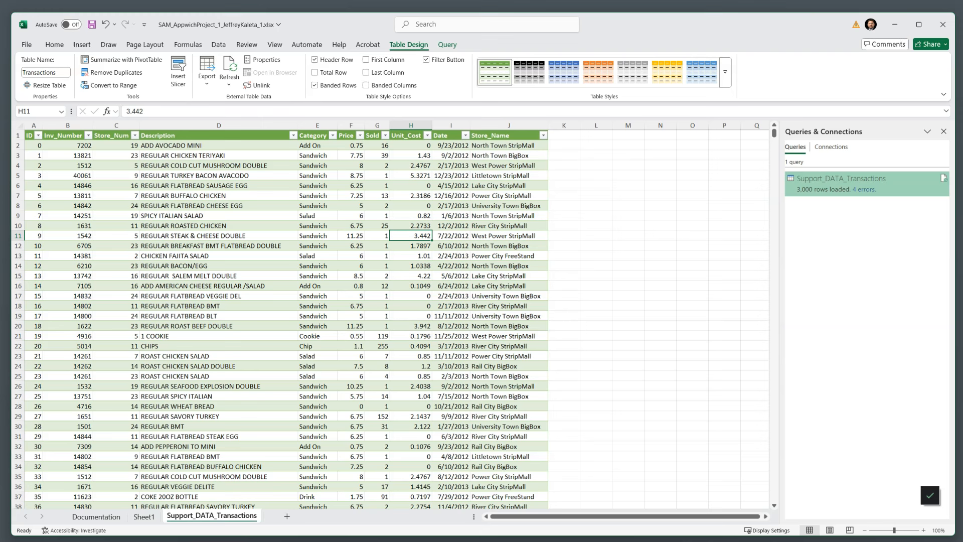
pyautogui.click(46, 73)
# Rename the imported data's worksheet to DATA_Transactions.
pyautogui.doubleClick(211, 515)
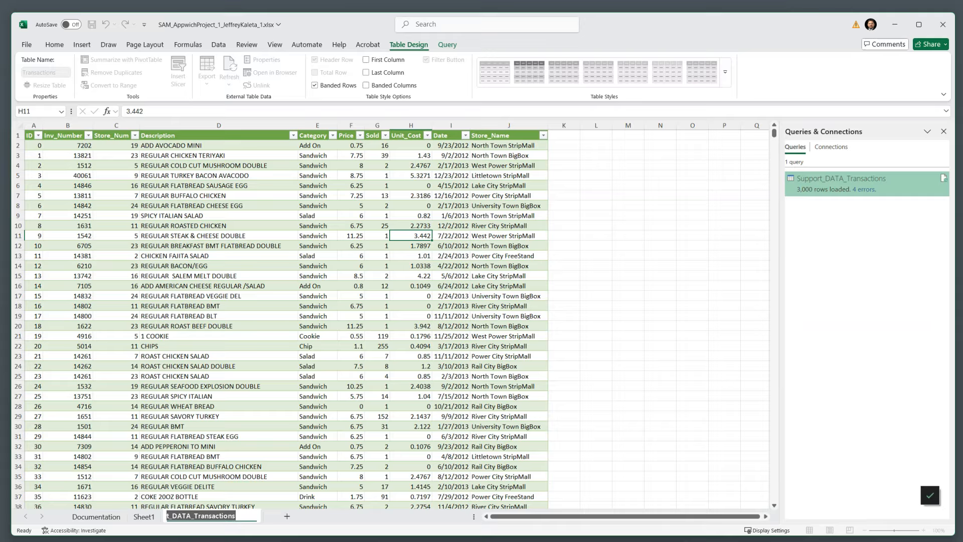
pyautogui.click(172, 515)
pyautogui.press('BackSpace')
pyautogui.press('BackSpace')
pyautogui.press('Return')
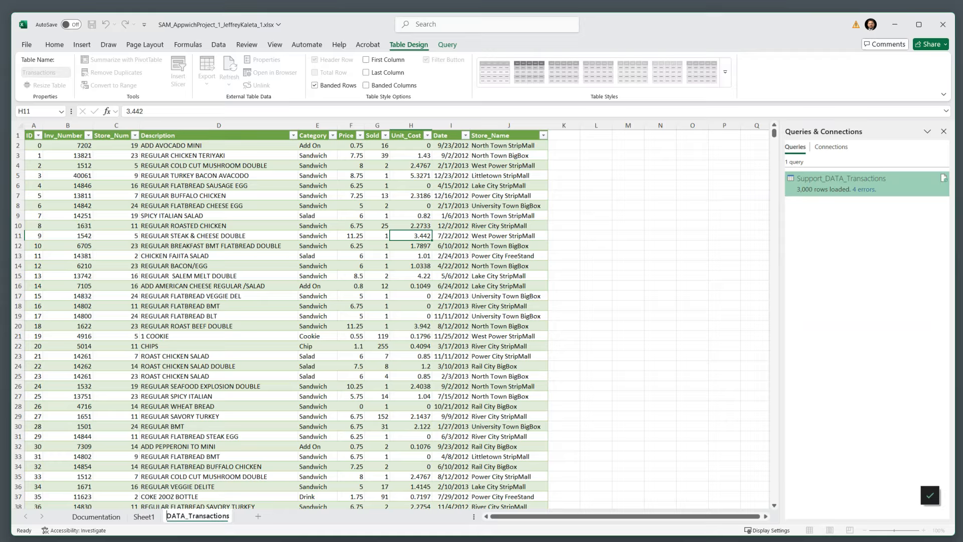
pyautogui.press('Return')
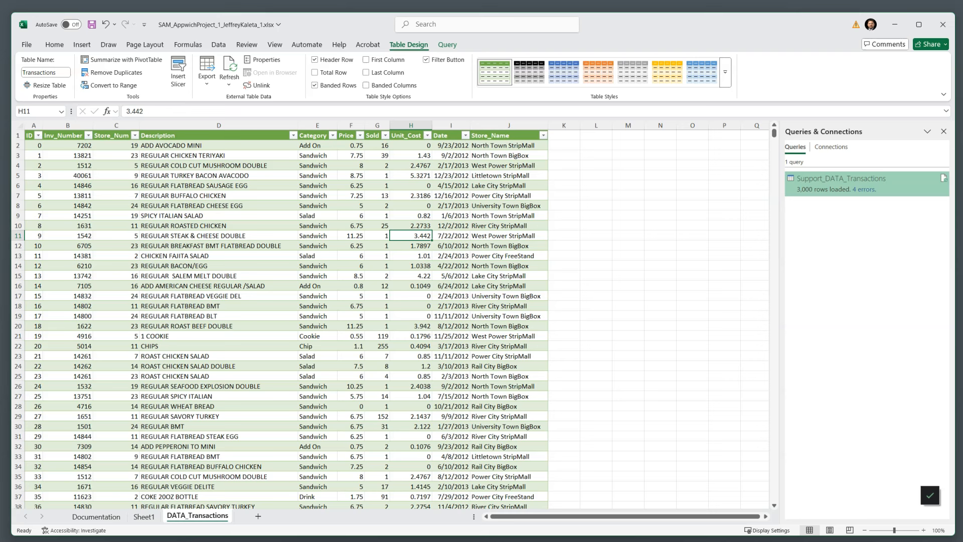
# Examine the extent of the transaction records down to the last table row, and return to the first record.
pyautogui.click(411, 386)
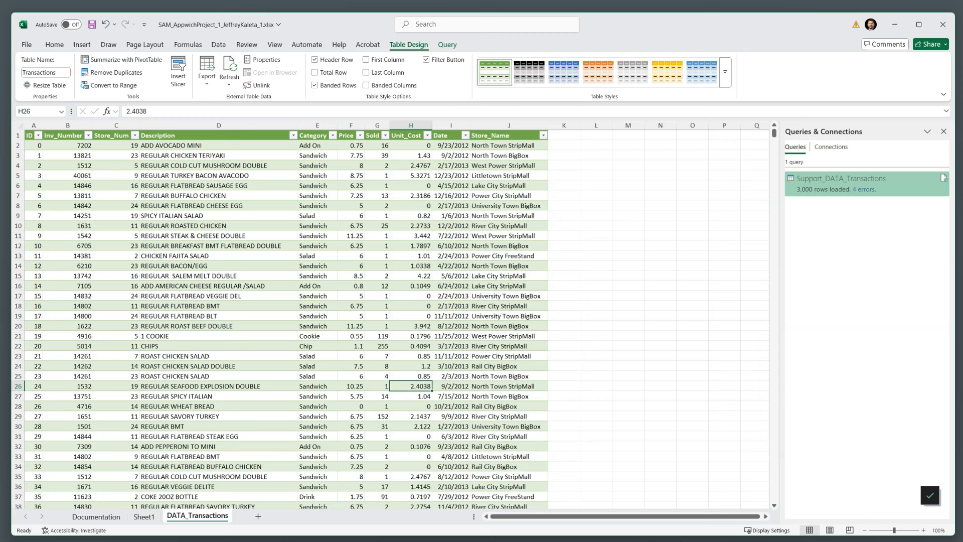
pyautogui.click(219, 225)
pyautogui.scroll(-8, 281, 321)
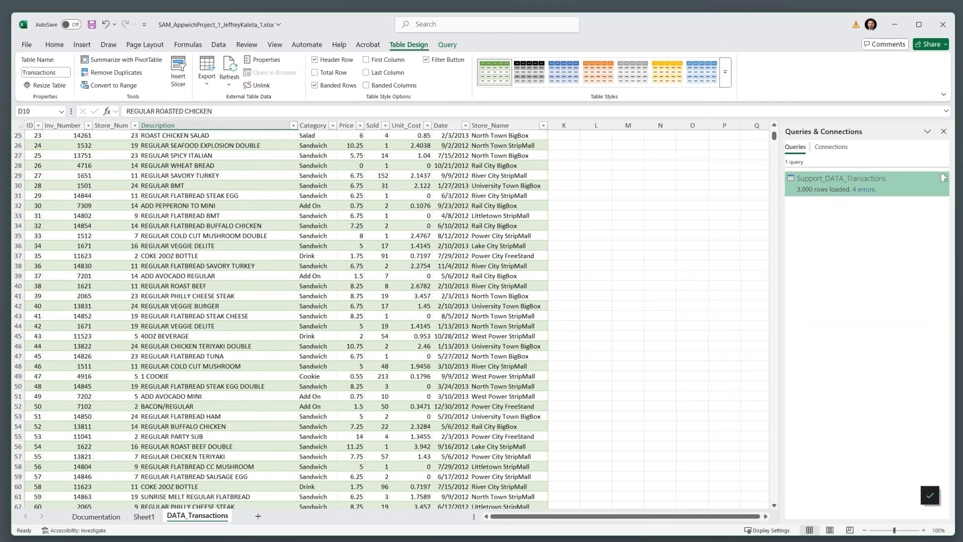
pyautogui.click(34, 226)
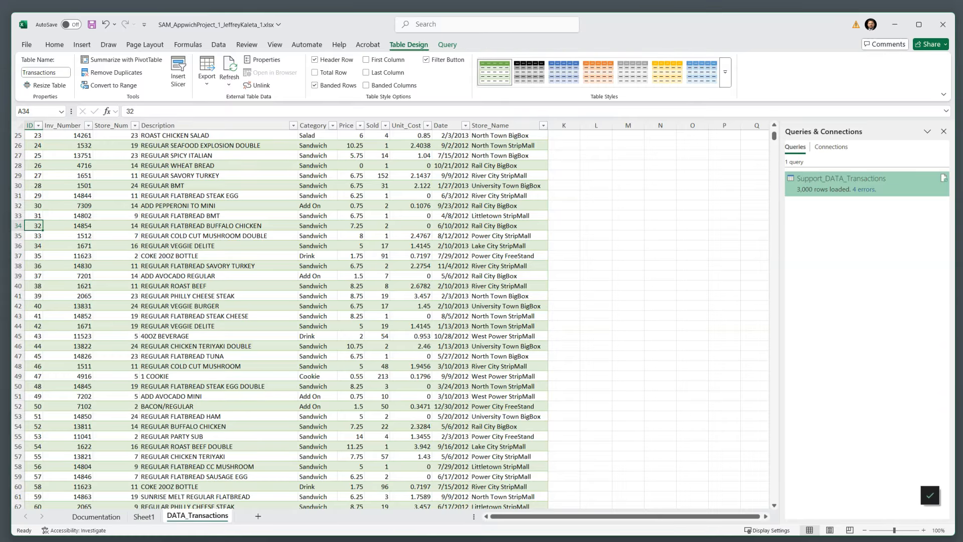
pyautogui.hotkey('ctrl', 'Down')
pyautogui.press('Down')
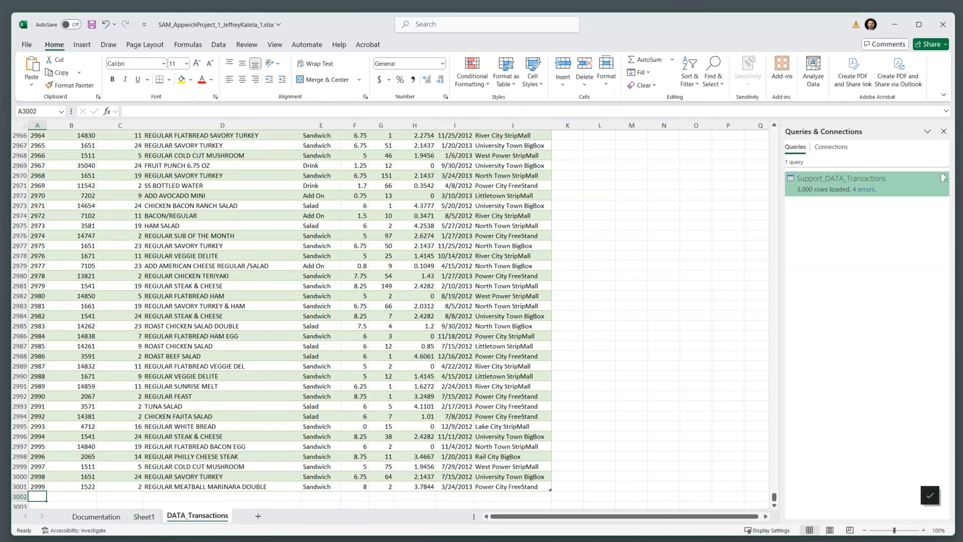
pyautogui.press('Up')
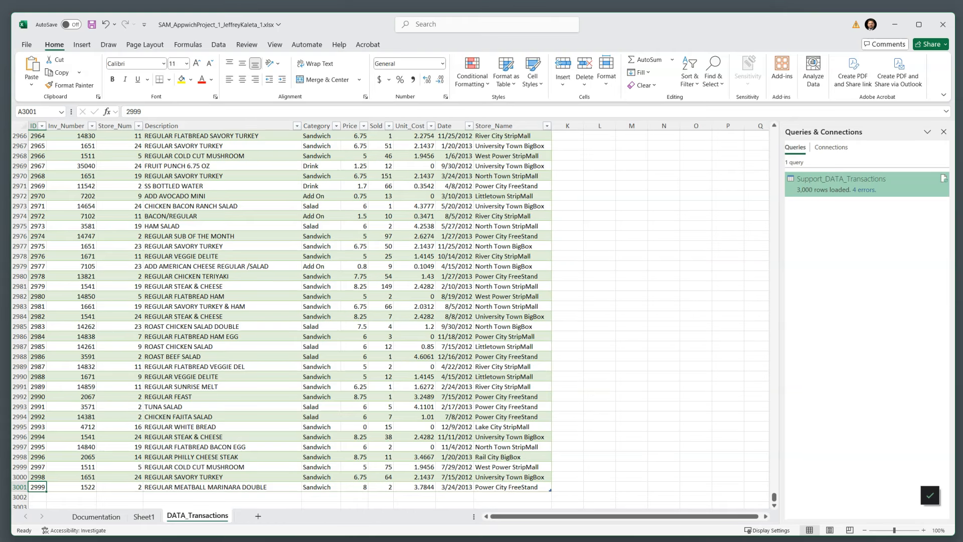
pyautogui.hotkey('ctrl', 'Home')
pyautogui.press('Down')
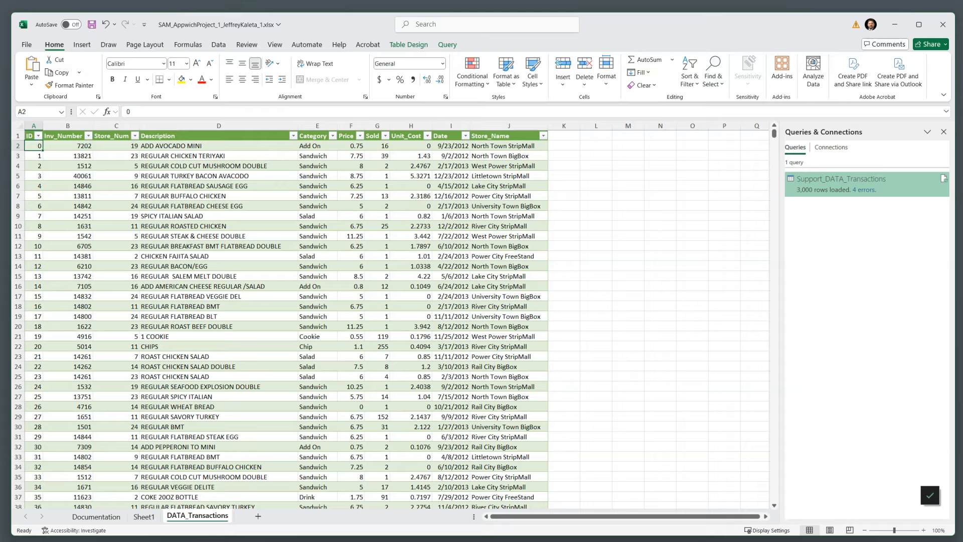
# Examine the Date column's values at a larger zoom through the transaction rows, and return to its first entry.
pyautogui.click(451, 125)
pyautogui.click(451, 166)
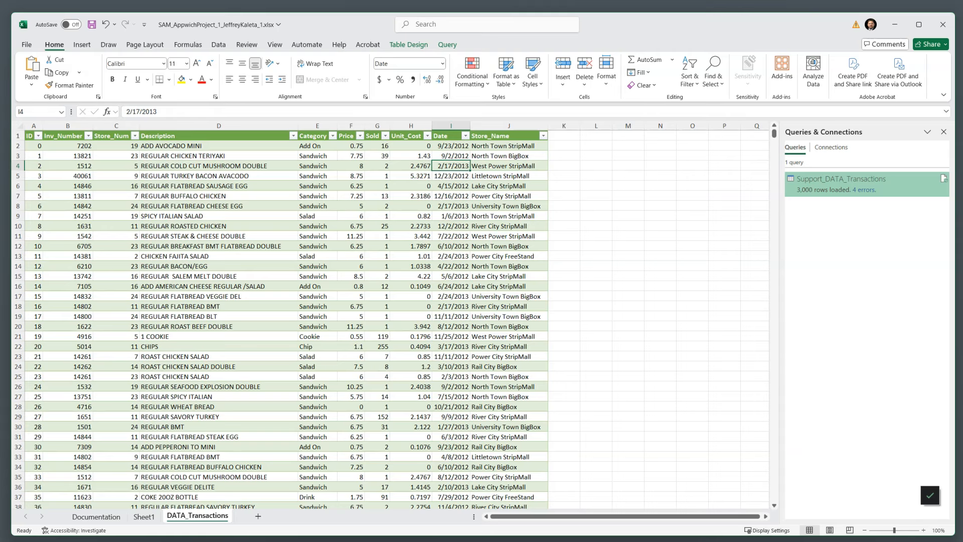
pyautogui.scroll(-20, 281, 319)
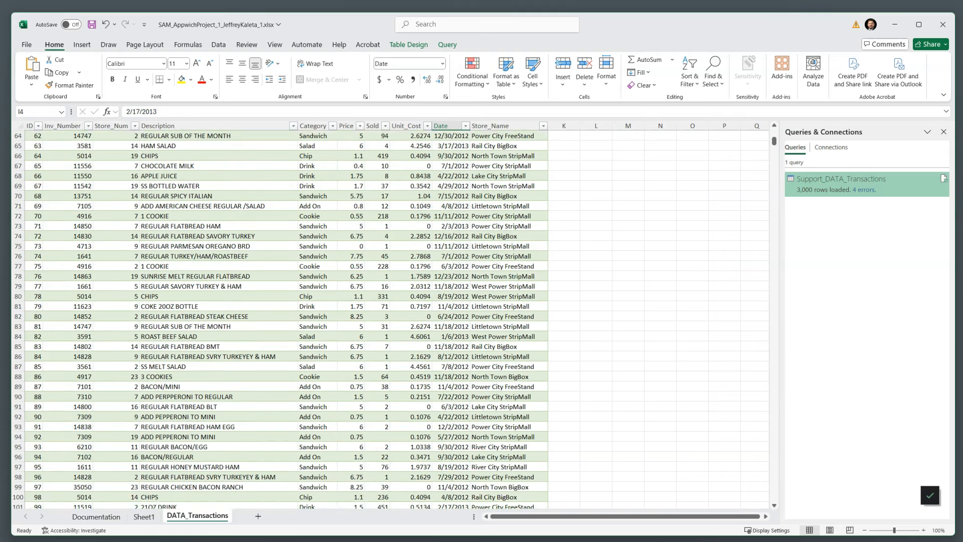
pyautogui.scroll(-16, 281, 319)
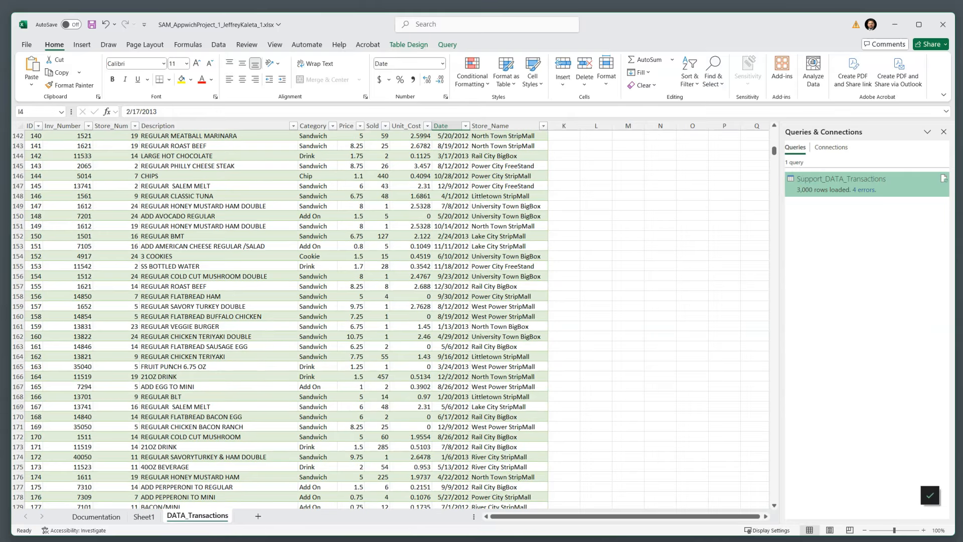
pyautogui.scroll(17, 281, 319)
pyautogui.keyDown('ctrl'); pyautogui.scroll(1, 281, 319); pyautogui.keyUp('ctrl')
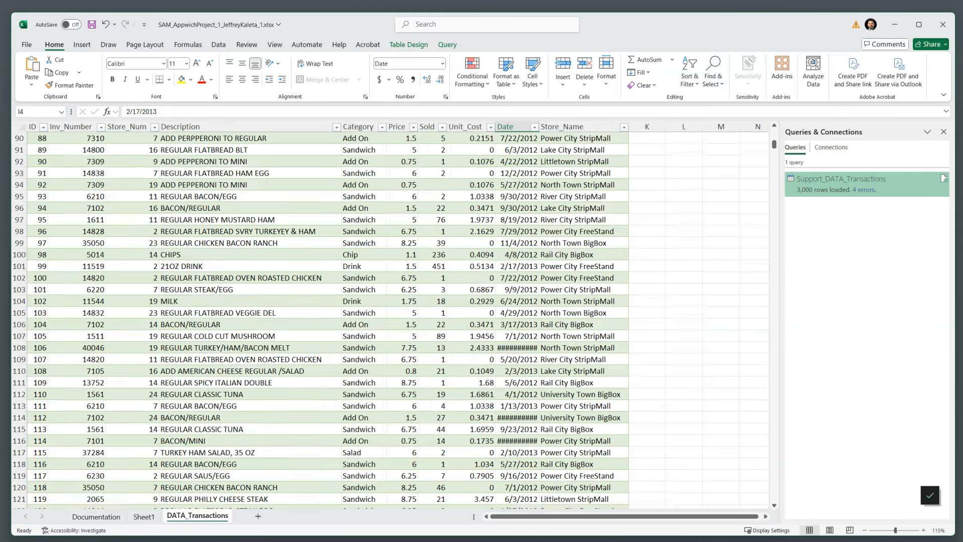
pyautogui.scroll(5, 280, 319)
pyautogui.scroll(5, 517, 220)
pyautogui.moveTo(519, 219); pyautogui.dragTo(520, 150)
pyautogui.click(519, 208)
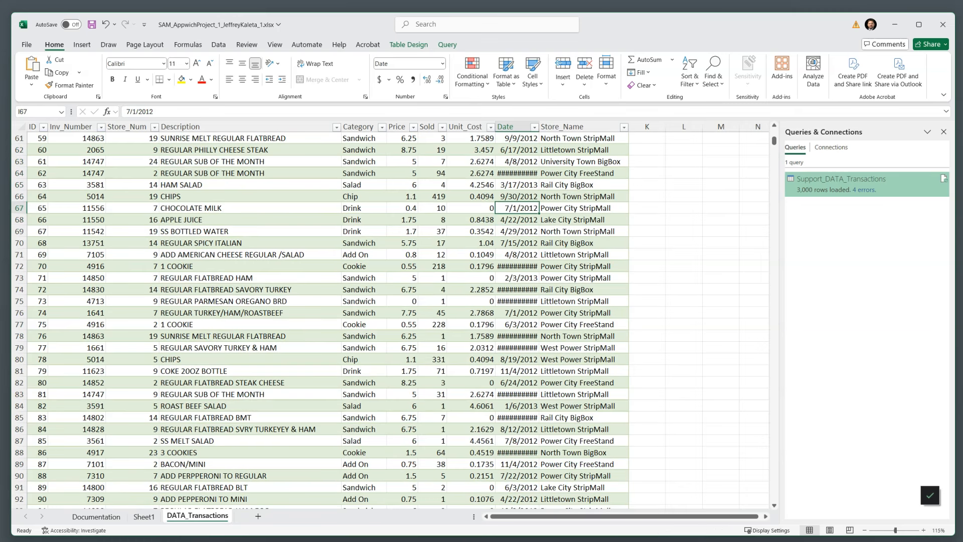
pyautogui.hotkey('ctrl', 'Up')
pyautogui.press('Down')
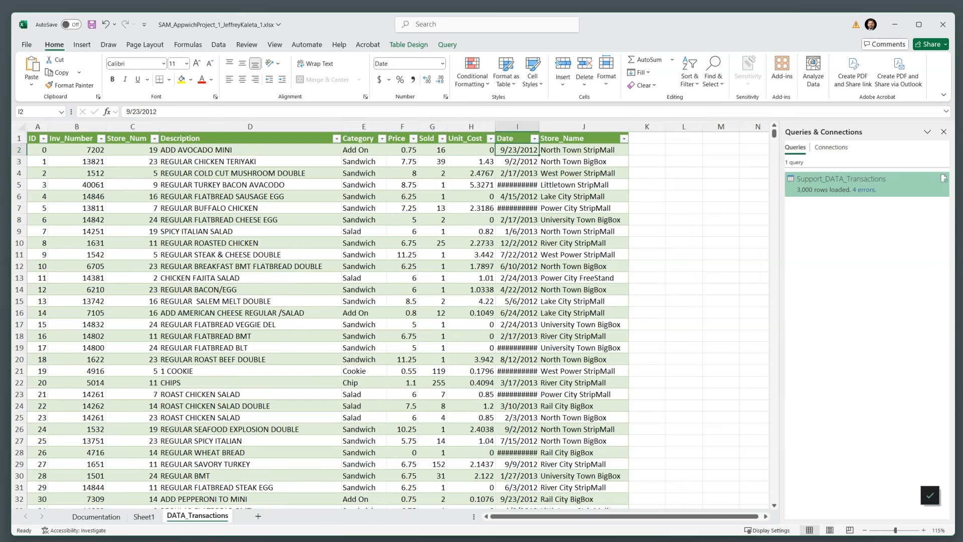
# Widen the Date column to fit its full dates, and select the first date entry.
pyautogui.click(519, 209)
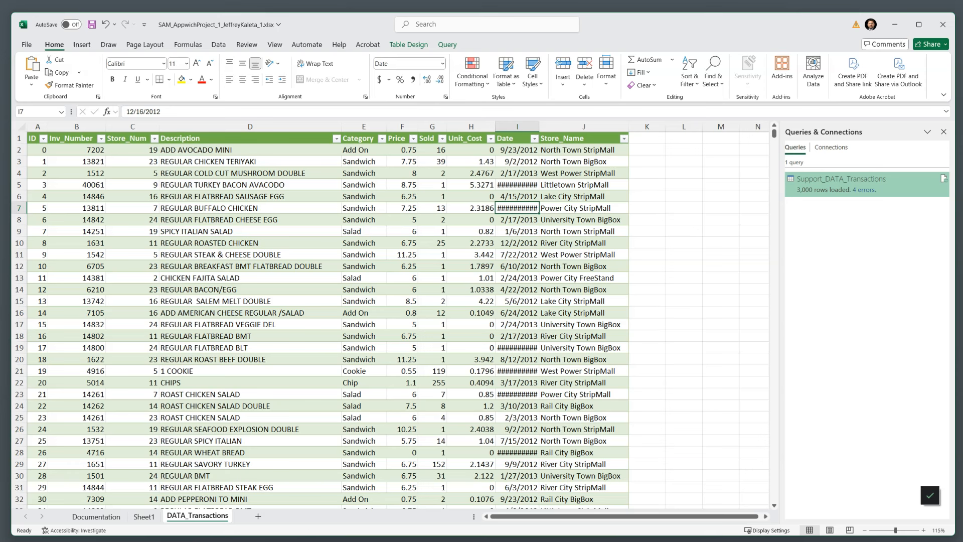
pyautogui.moveTo(539, 126); pyautogui.dragTo(553, 127)
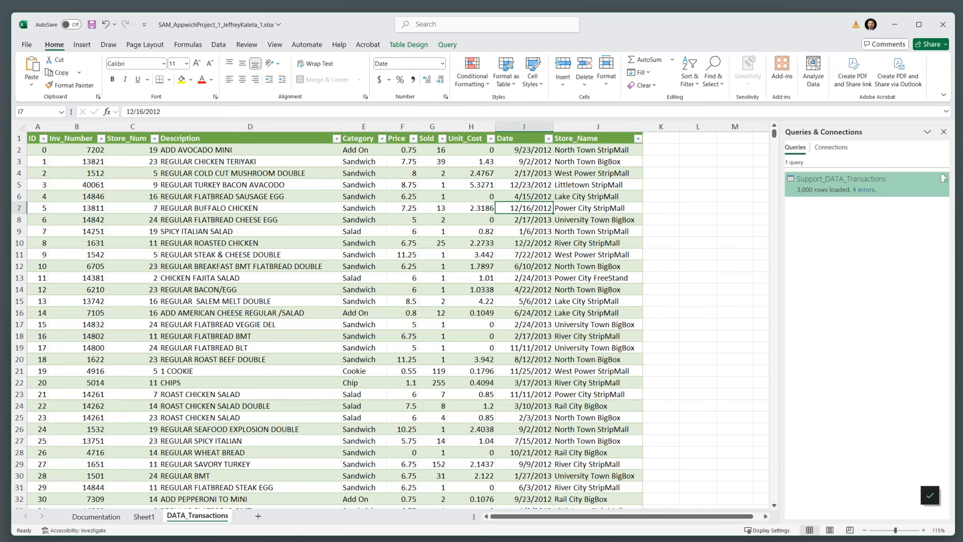
pyautogui.press('Down')
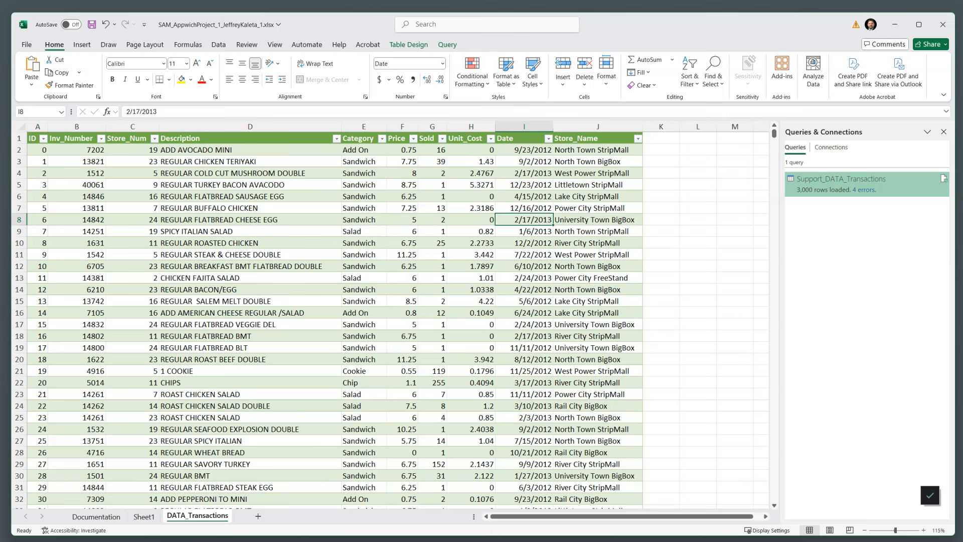
pyautogui.click(525, 150)
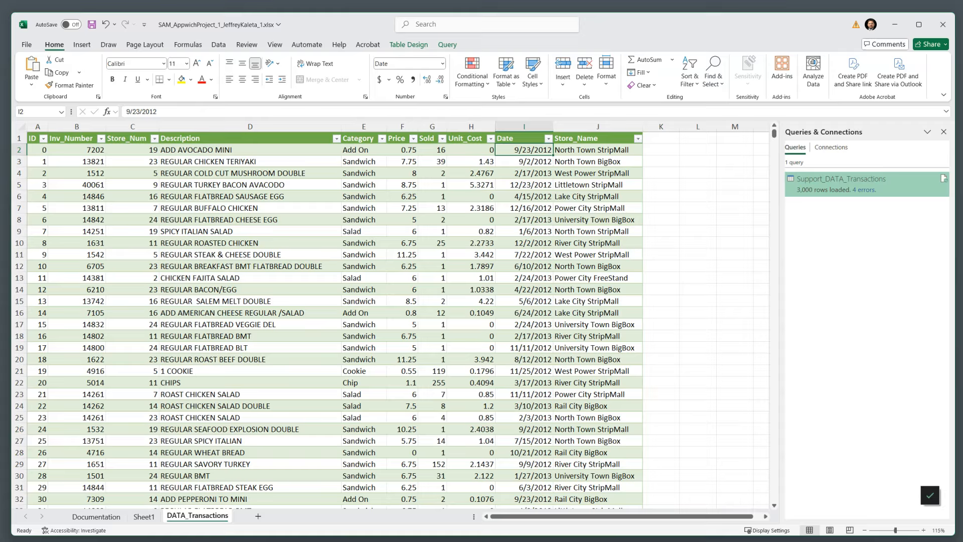
# Find the first blank entry in the Date column, in row 1607, and fill it with 9/1/2012.
pyautogui.hotkey('ctrl', 'Down')
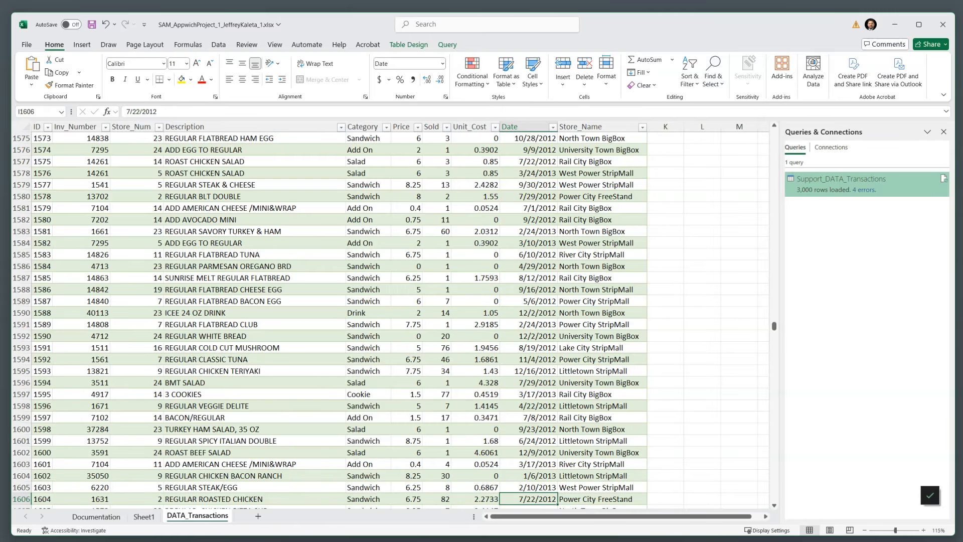
pyautogui.scroll(-3, 329, 320)
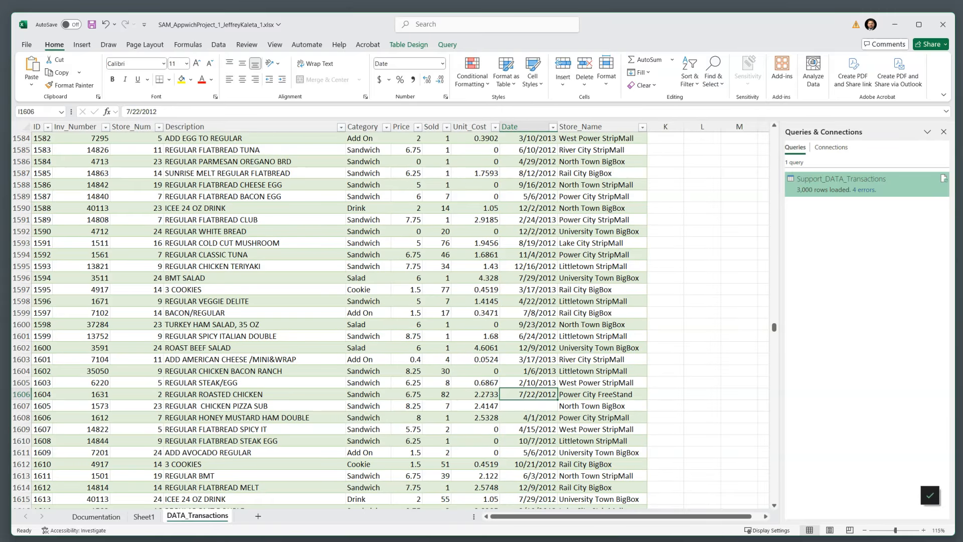
pyautogui.click(529, 405)
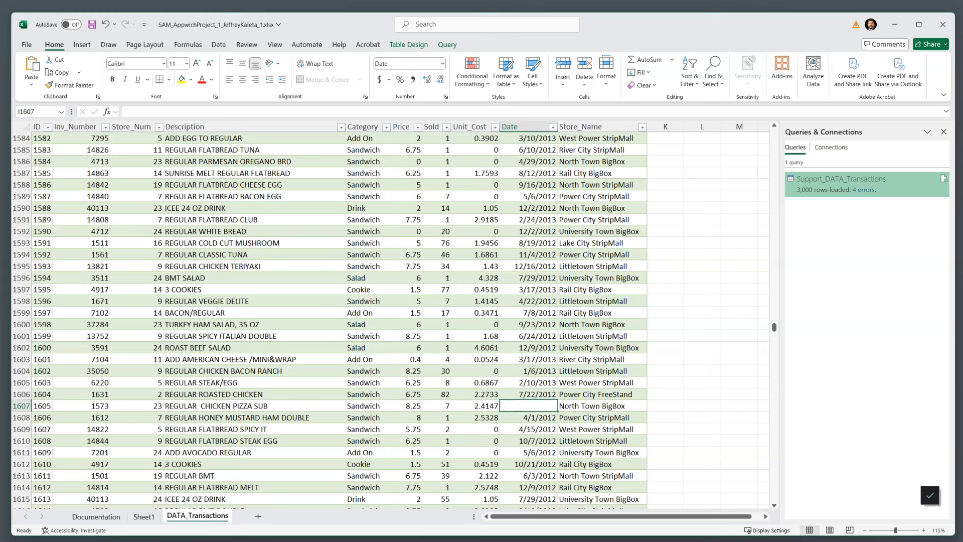
pyautogui.write('9/1')
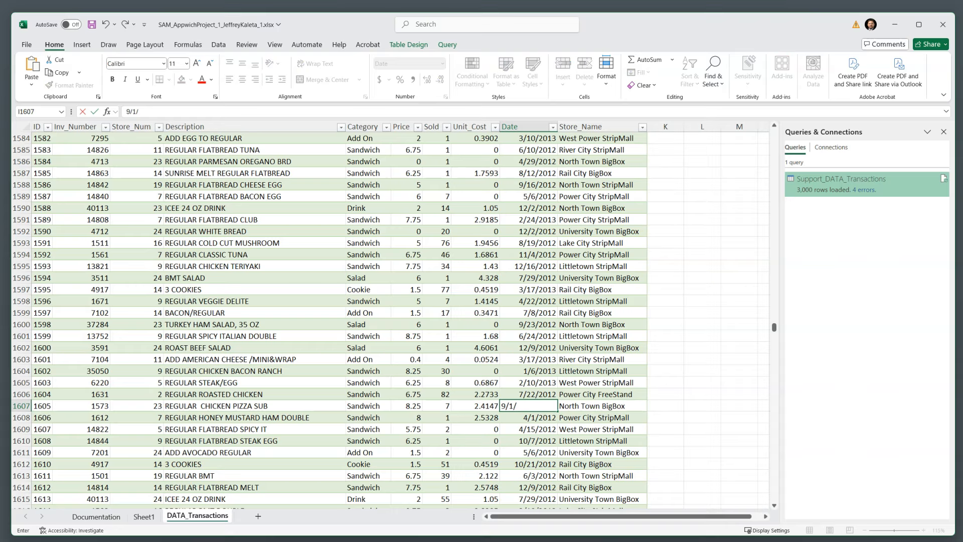
pyautogui.write('/2012')
pyautogui.press('Return')
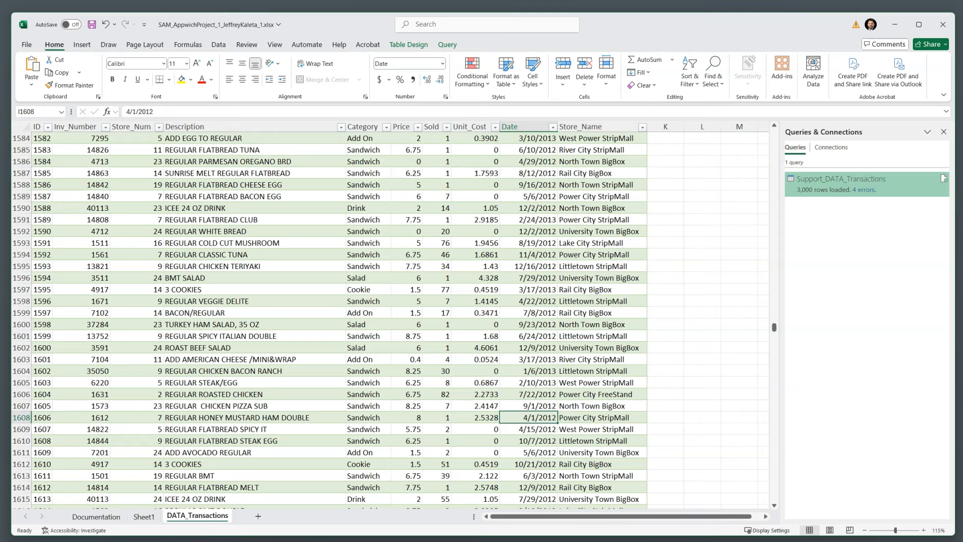
# Find the next blank Date entry, in row 2243, and fill it with 9/1/2012.
pyautogui.hotkey('ctrl', 'Down')
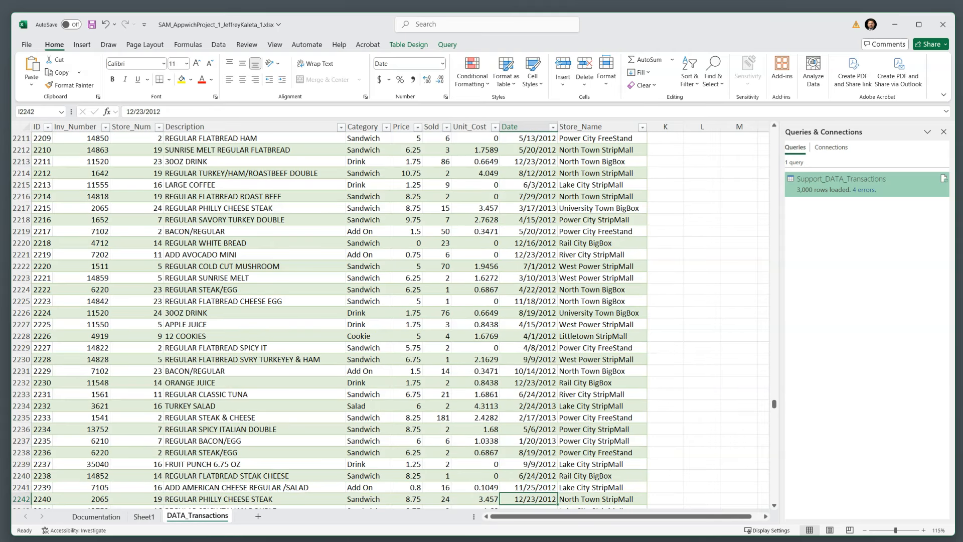
pyautogui.scroll(-5, 391, 321)
pyautogui.press('Down')
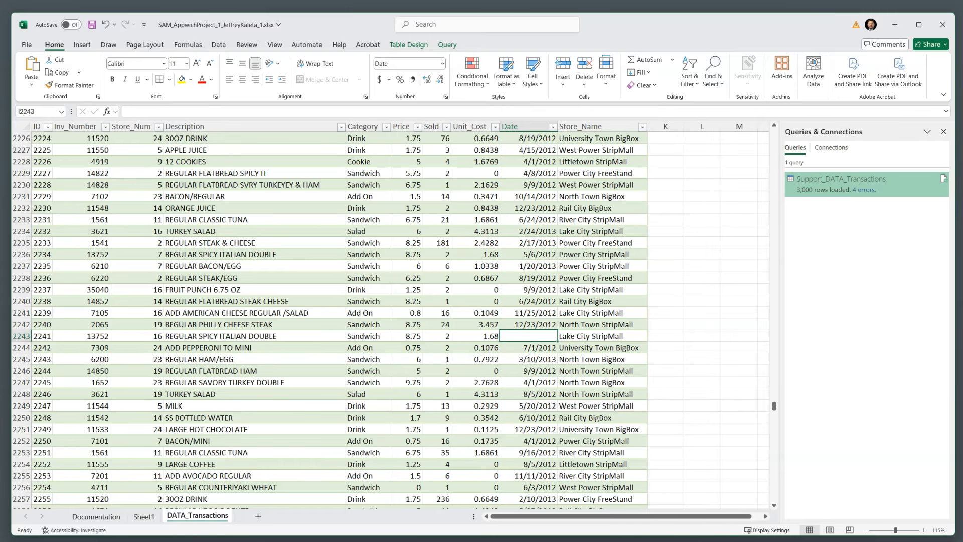
pyautogui.write('9/1/202')
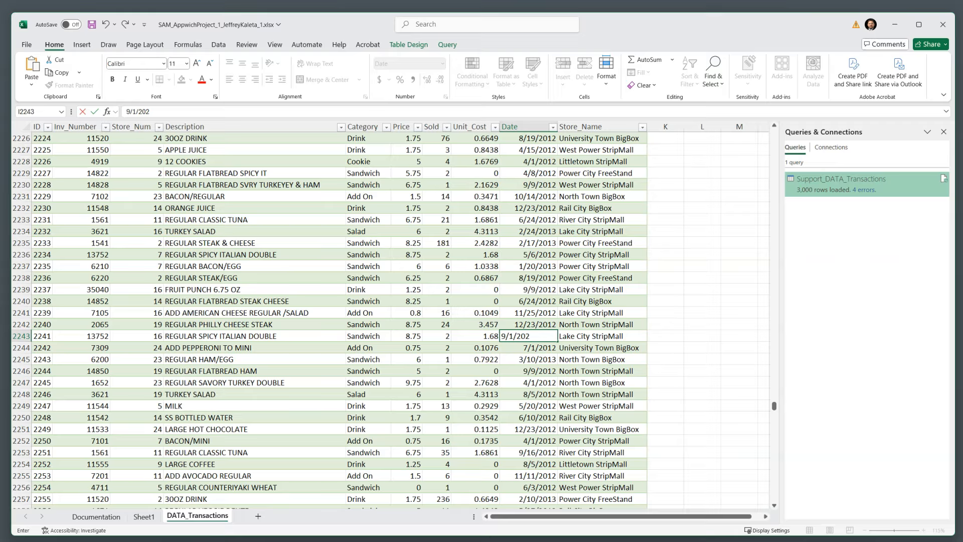
pyautogui.press('BackSpace')
pyautogui.write('12')
pyautogui.press('Return')
# Copy the 9/1/2012 date from row 2243 into the blank Date entry in row 2500.
pyautogui.press('Up')
pyautogui.hotkey('ctrl', 'c')
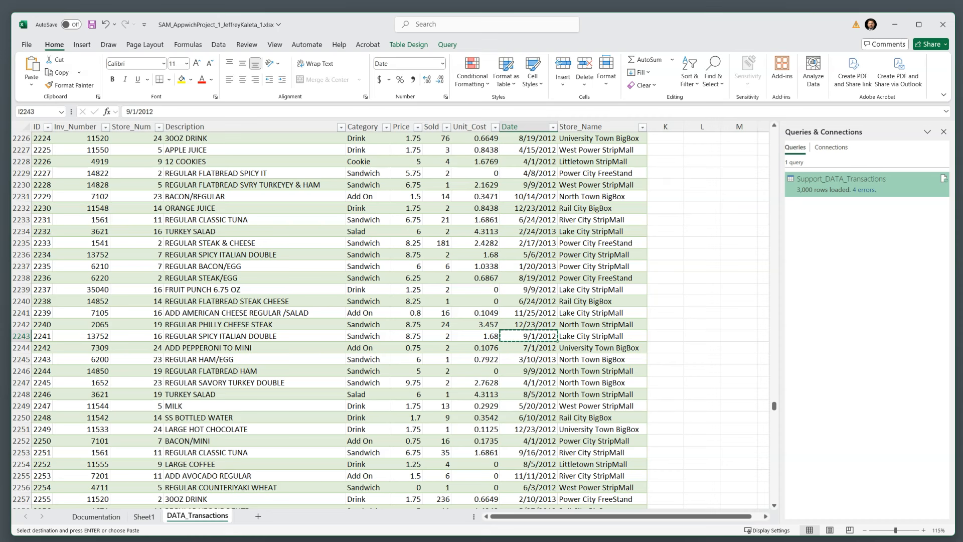
pyautogui.press('Down')
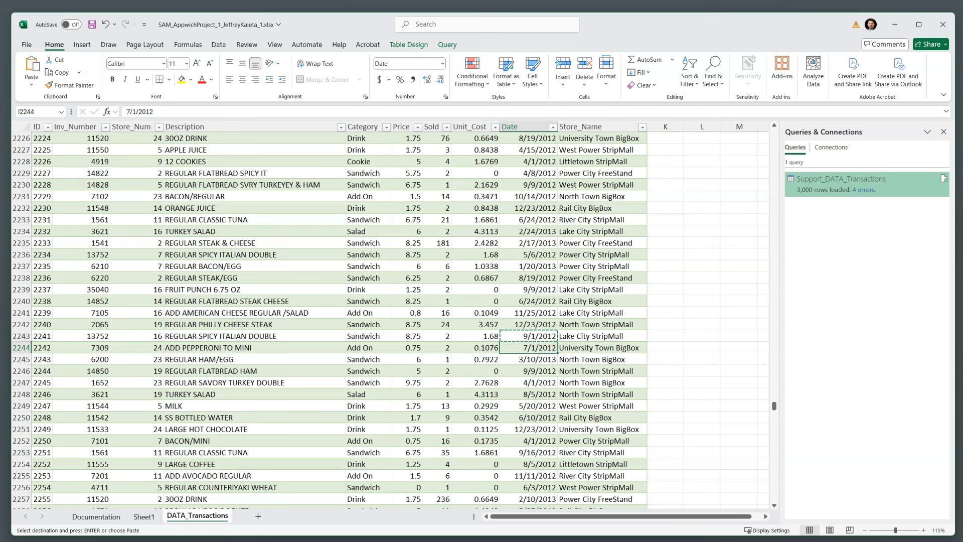
pyautogui.hotkey('ctrl', 'Down')
pyautogui.press('Down')
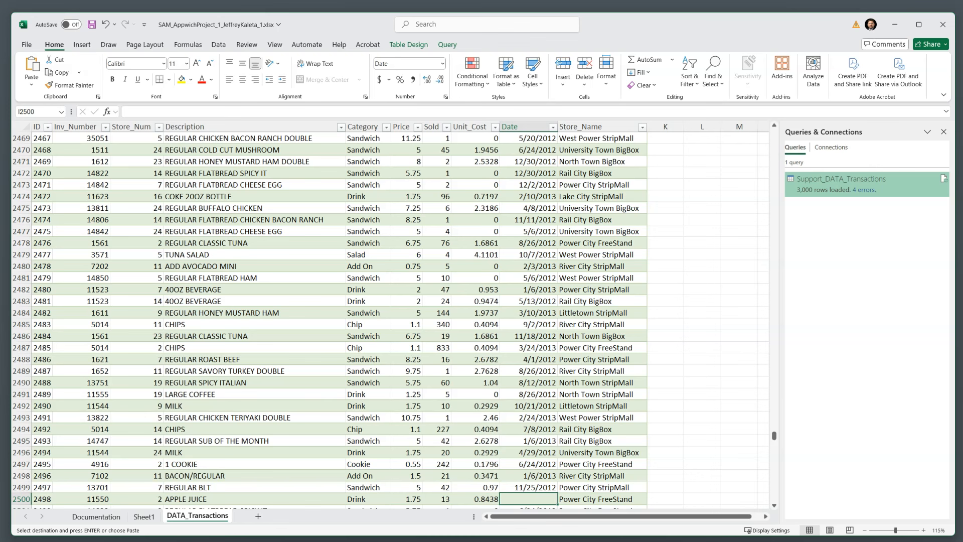
pyautogui.hotkey('ctrl', 'v')
# Paste the copied date into the blank Date entry in row 2695, and check the column for further blanks down to the last record.
pyautogui.hotkey('ctrl', 'Down')
pyautogui.press('Down')
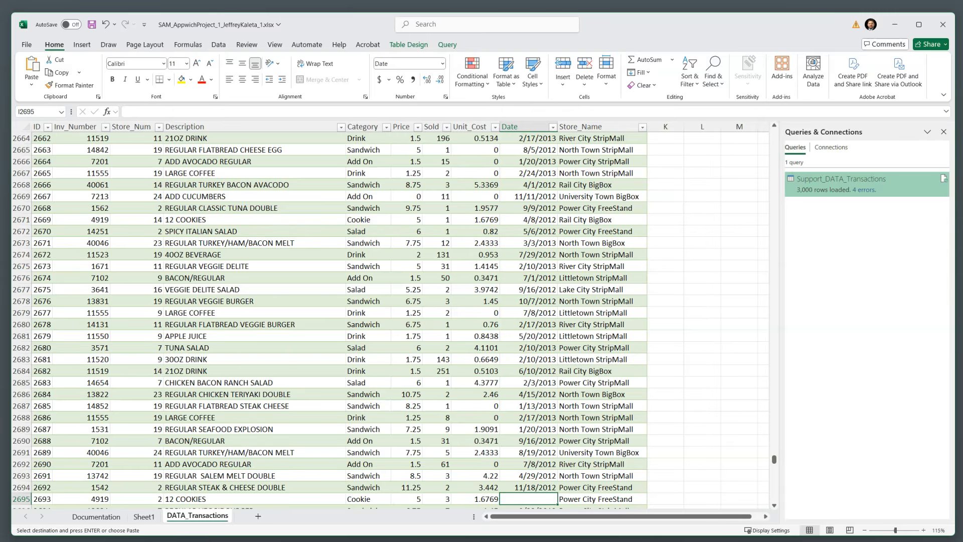
pyautogui.hotkey('ctrl', 'v')
pyautogui.press('Down')
pyautogui.press('Down')
pyautogui.hotkey('ctrl', 'Down')
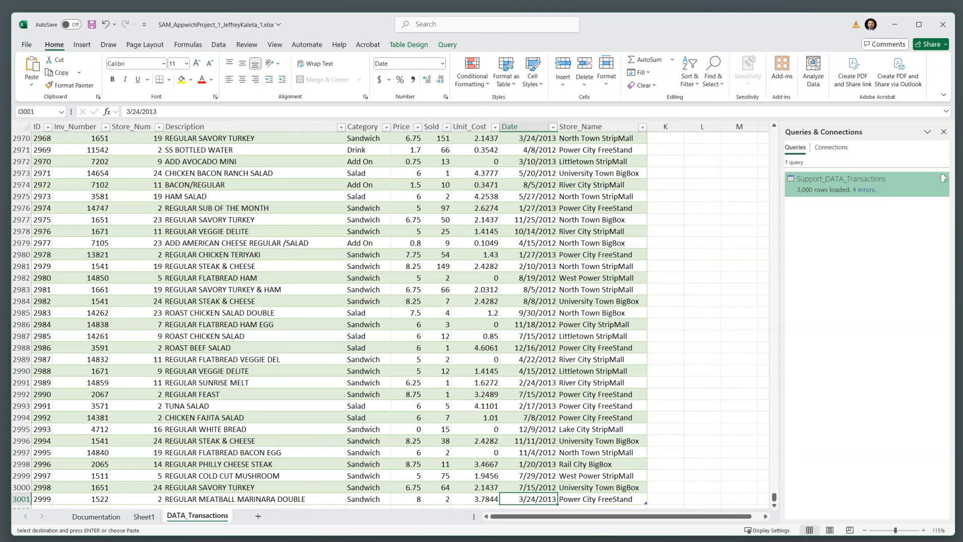
pyautogui.hotkey('ctrl', 'Up')
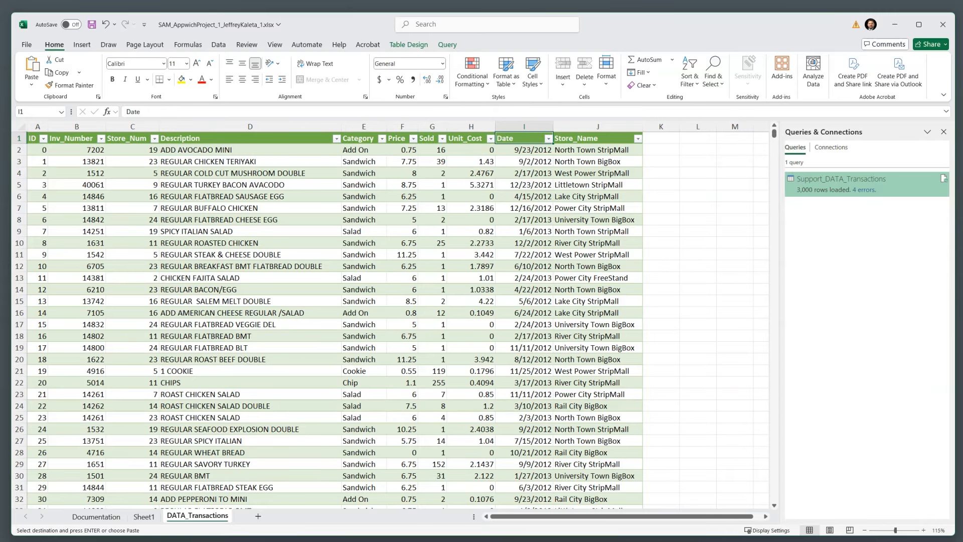
# Select all entries in the Date column and examine their number format category and date type in Format Cells.
pyautogui.press('Down')
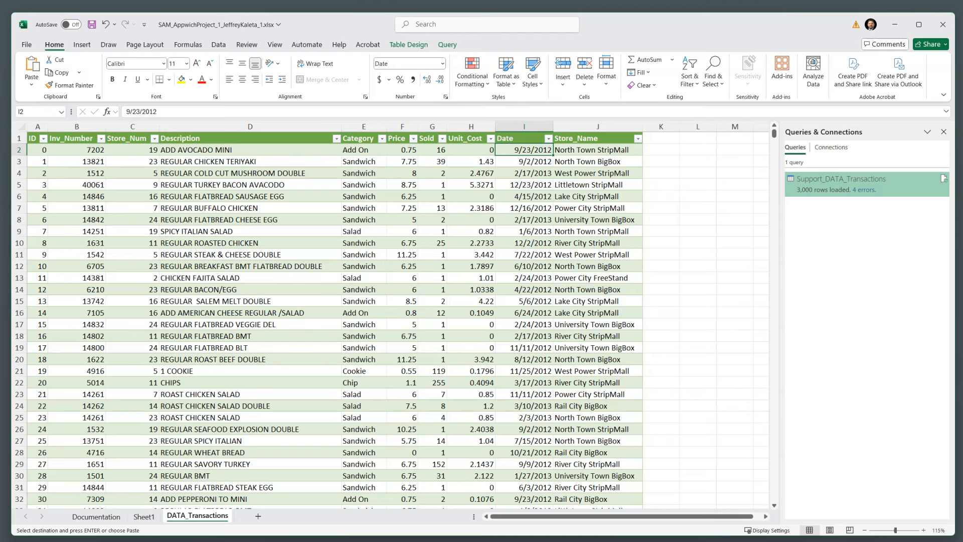
pyautogui.hotkey('ctrl', 'shift', 'Down')
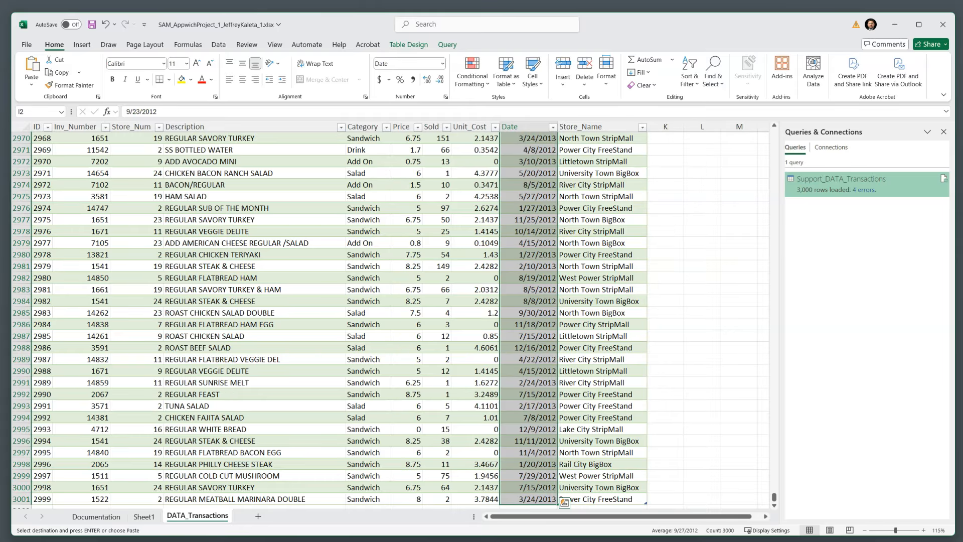
pyautogui.click(442, 63)
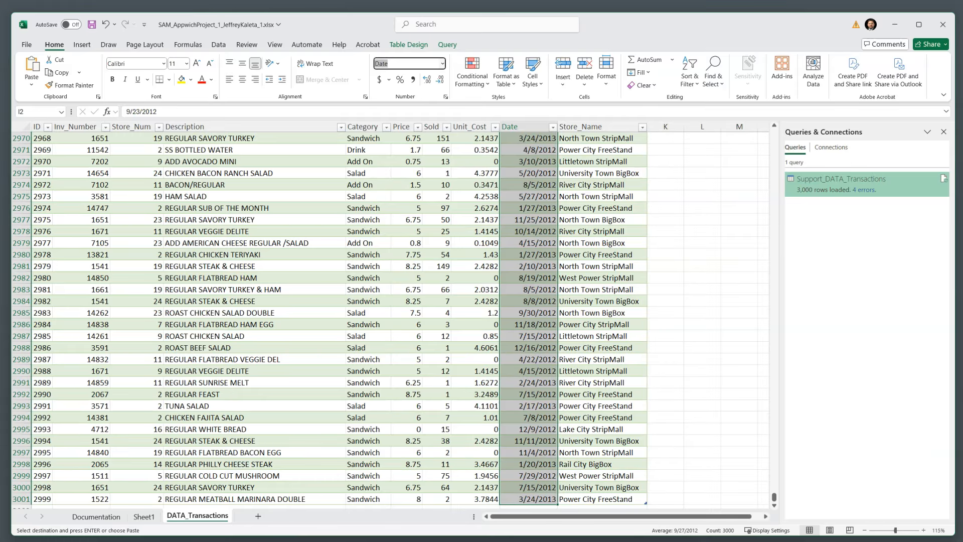
pyautogui.hotkey('ctrl', '1')
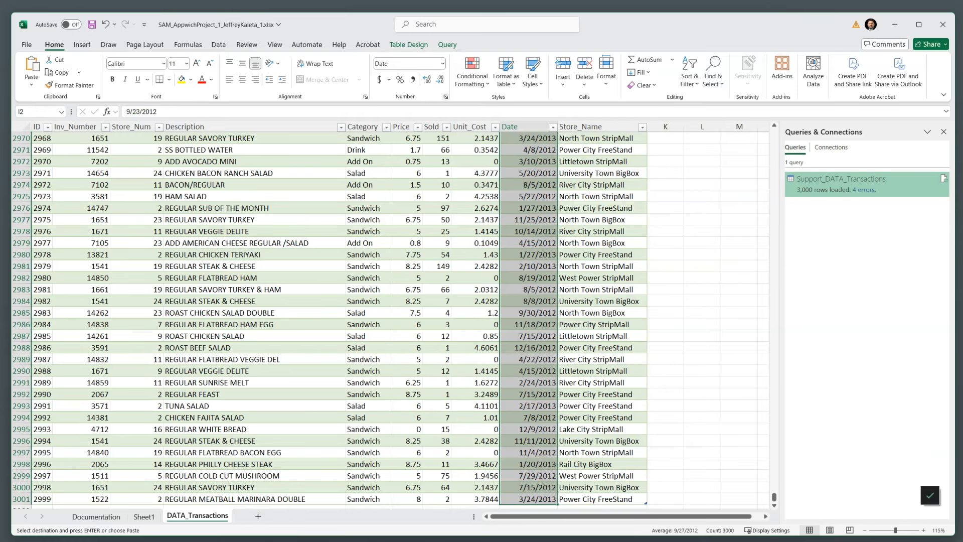
pyautogui.press('Tab')
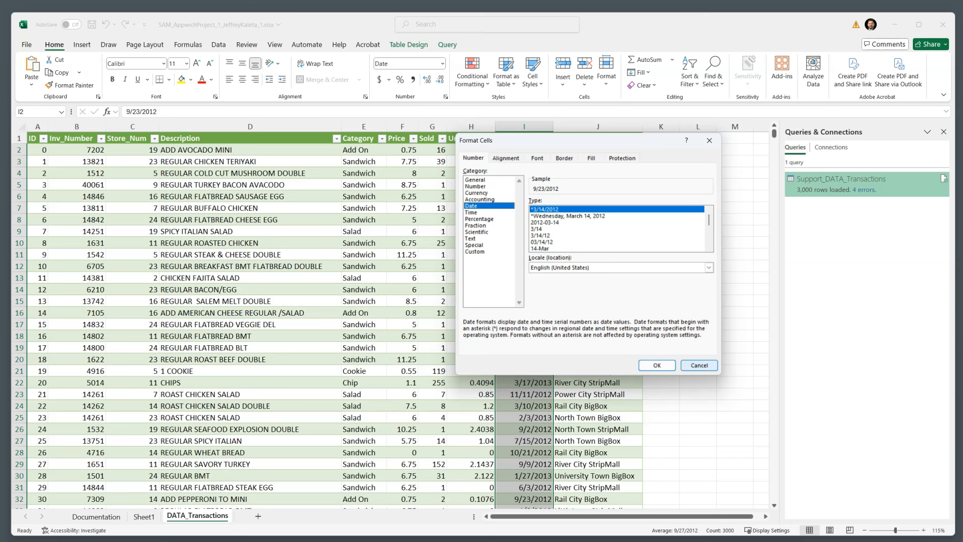
pyautogui.click(699, 365)
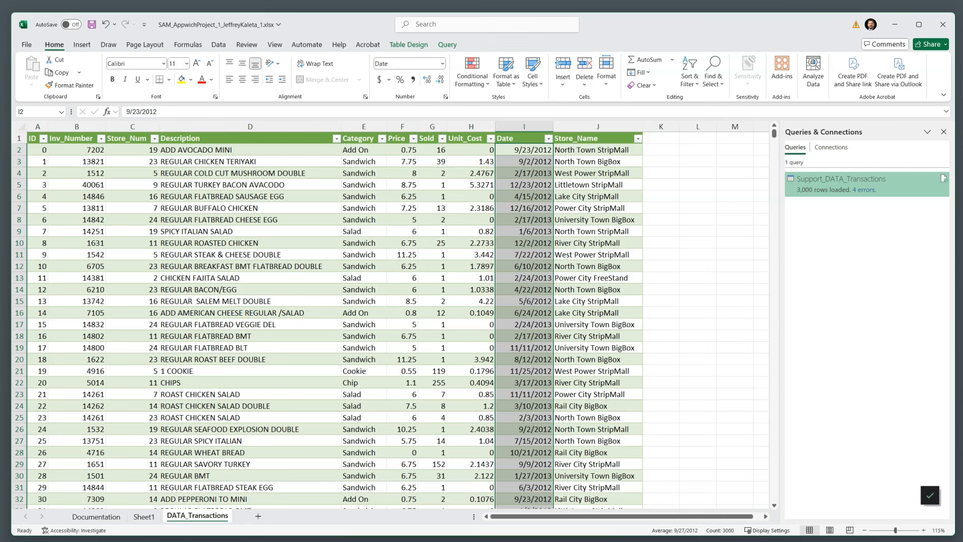
# Add three columns at the end of the transactions table with the headers Total_Sales, Total_Cost and Total_Profit.
pyautogui.click(661, 139)
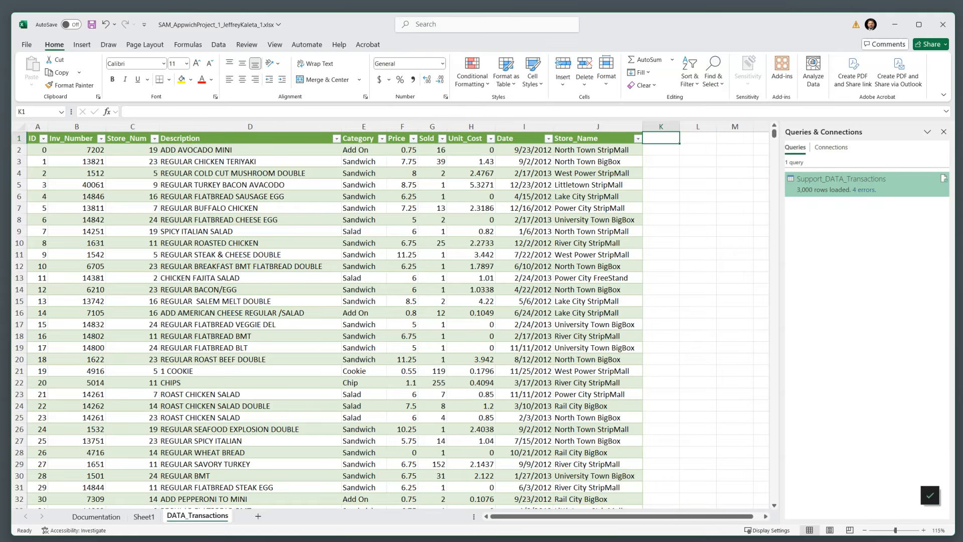
pyautogui.write('Total_Sales')
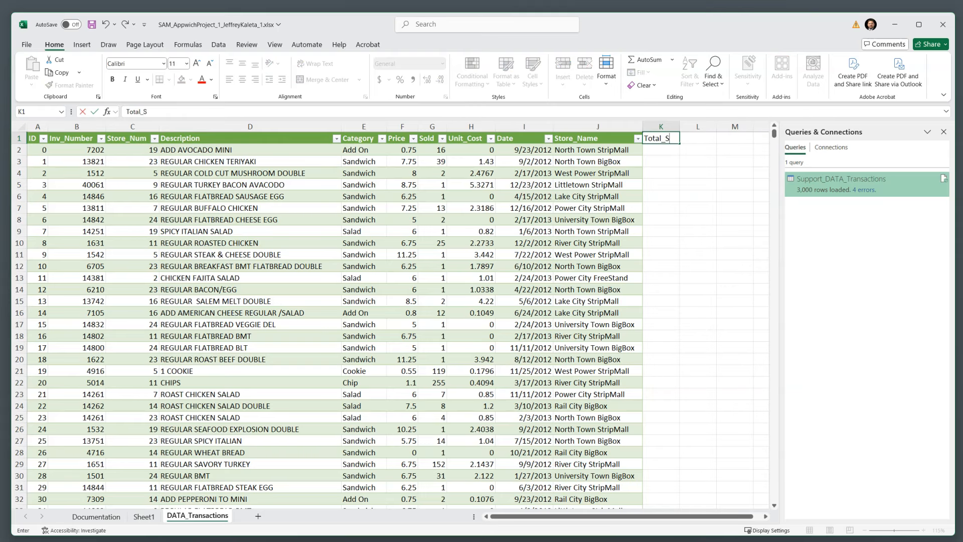
pyautogui.press('Tab')
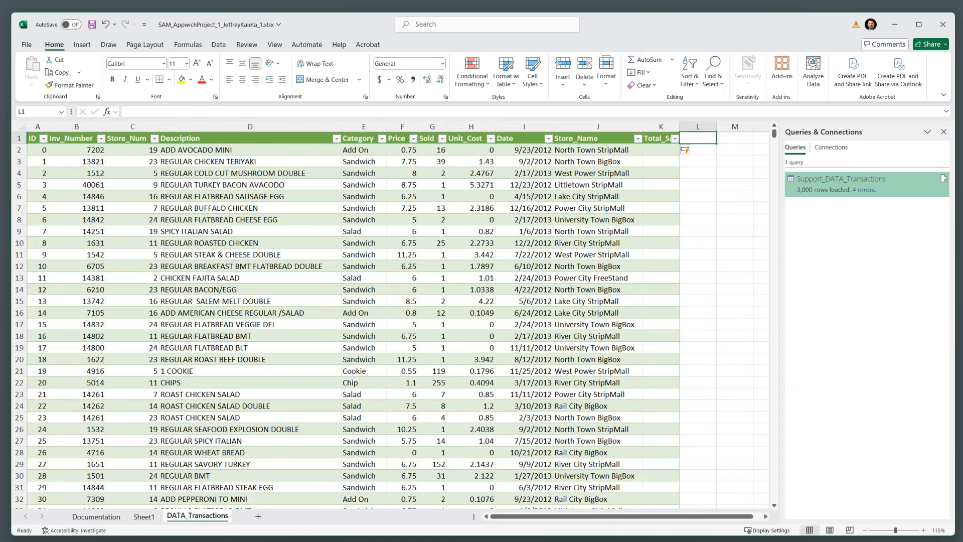
pyautogui.write('Total')
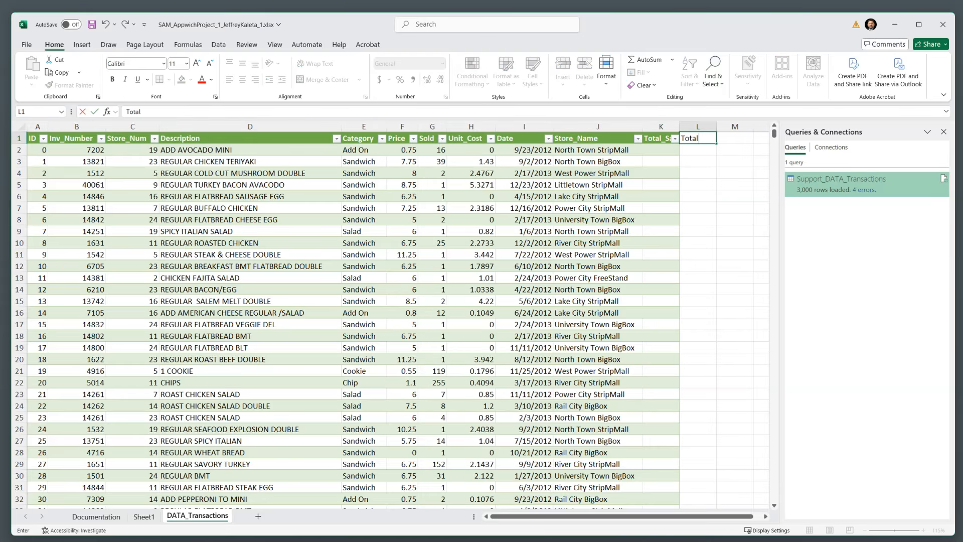
pyautogui.write('_Cost')
pyautogui.press('Tab')
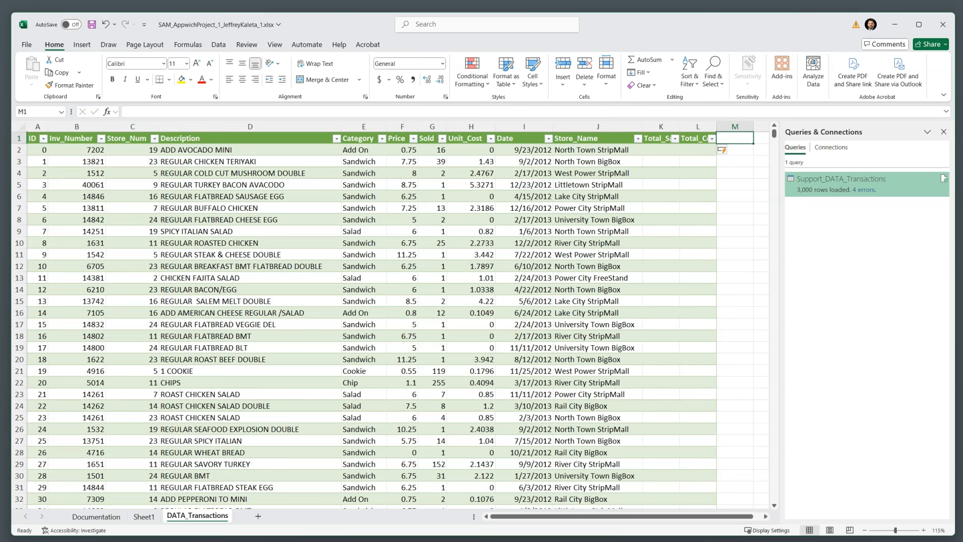
pyautogui.write('Total_Profit')
pyautogui.press('Return')
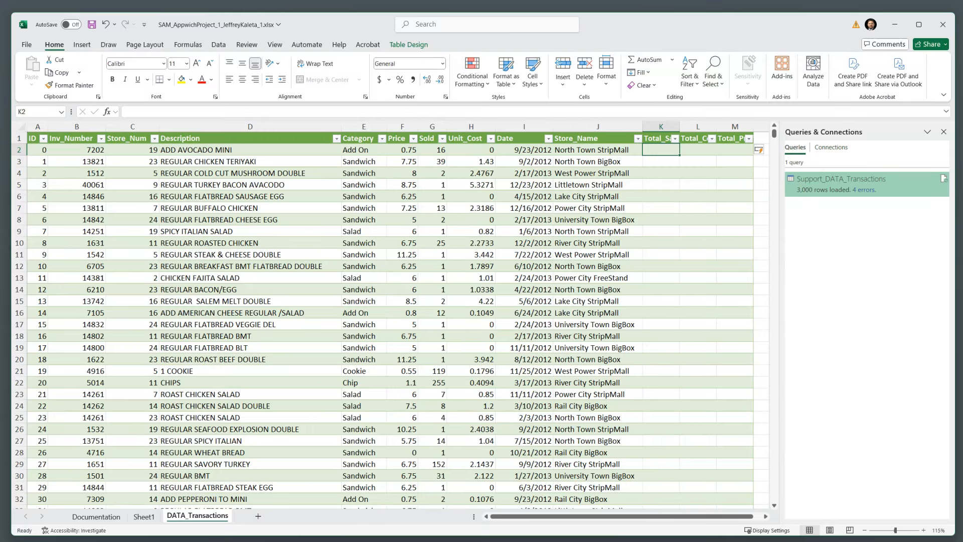
# Close the Queries & Connections pane and widen columns K through M to show the full headers of the new columns.
pyautogui.click(943, 132)
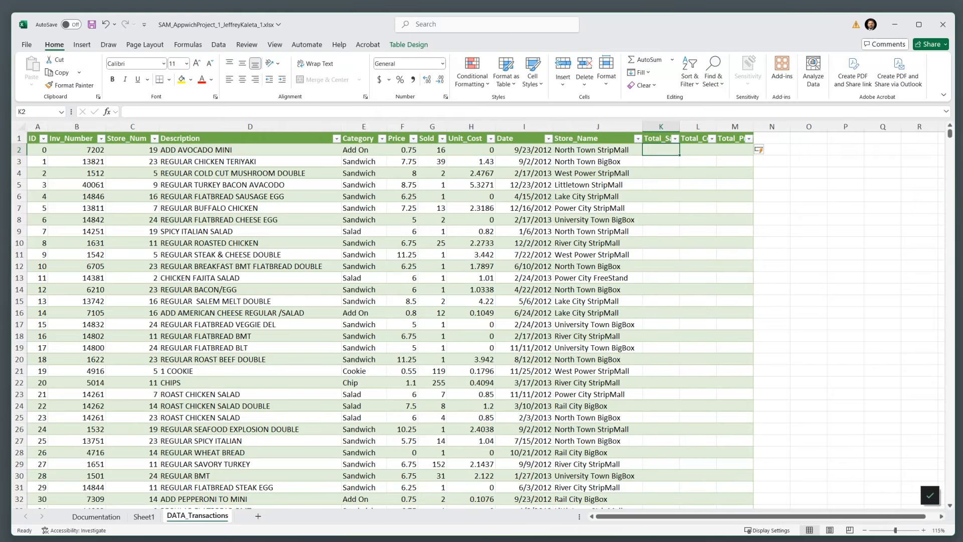
pyautogui.click(772, 196)
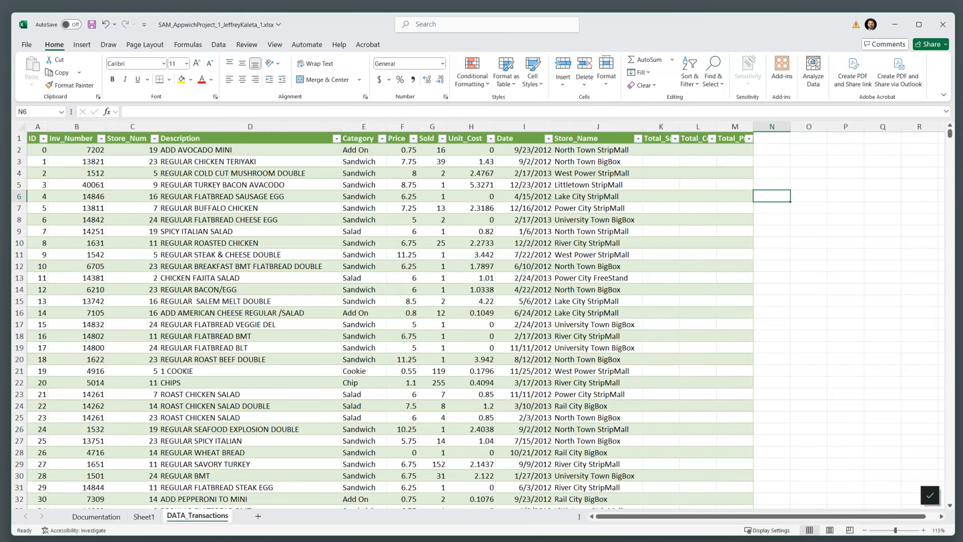
pyautogui.scroll(2, 476, 315)
pyautogui.scroll(2, 482, 321)
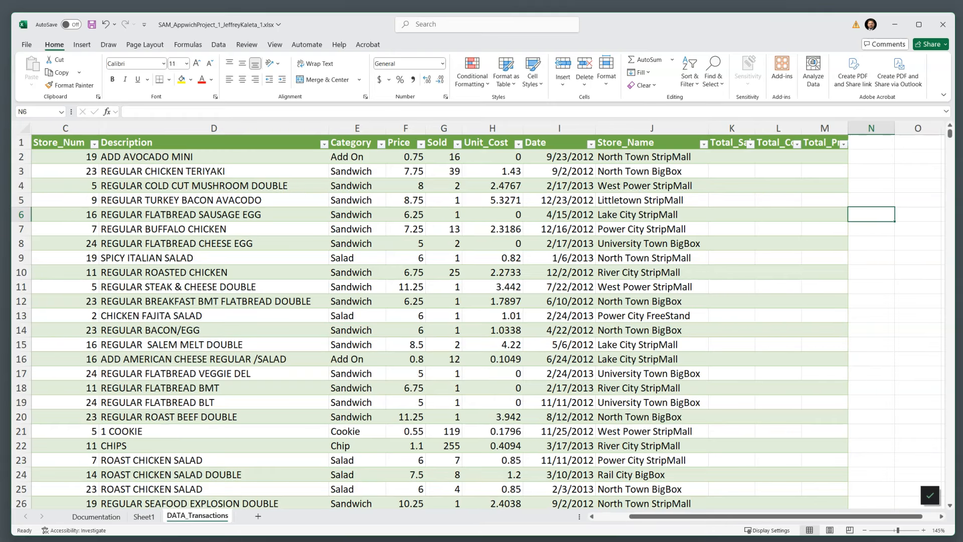
pyautogui.scroll(2, 482, 321)
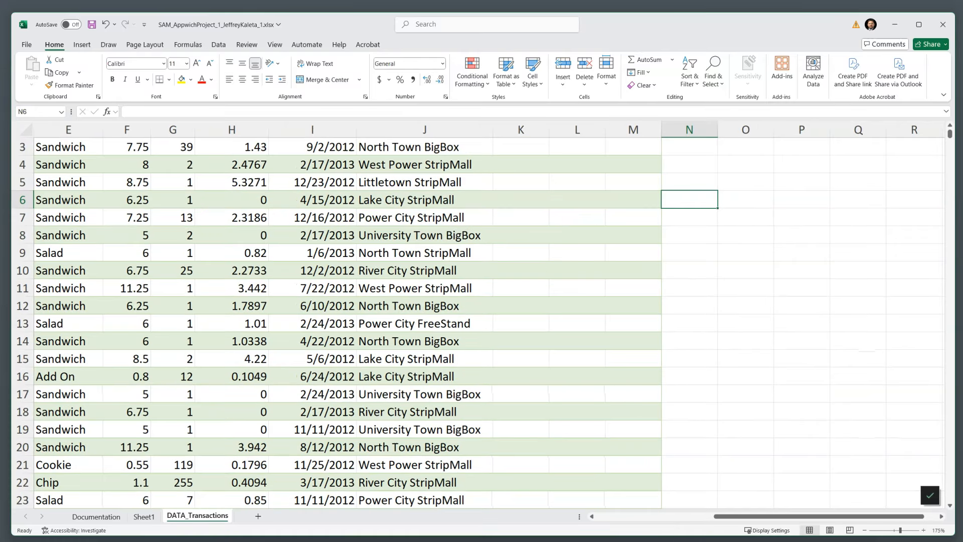
pyautogui.scroll(1, 481, 321)
pyautogui.moveTo(521, 129); pyautogui.dragTo(693, 130)
pyautogui.click(624, 199)
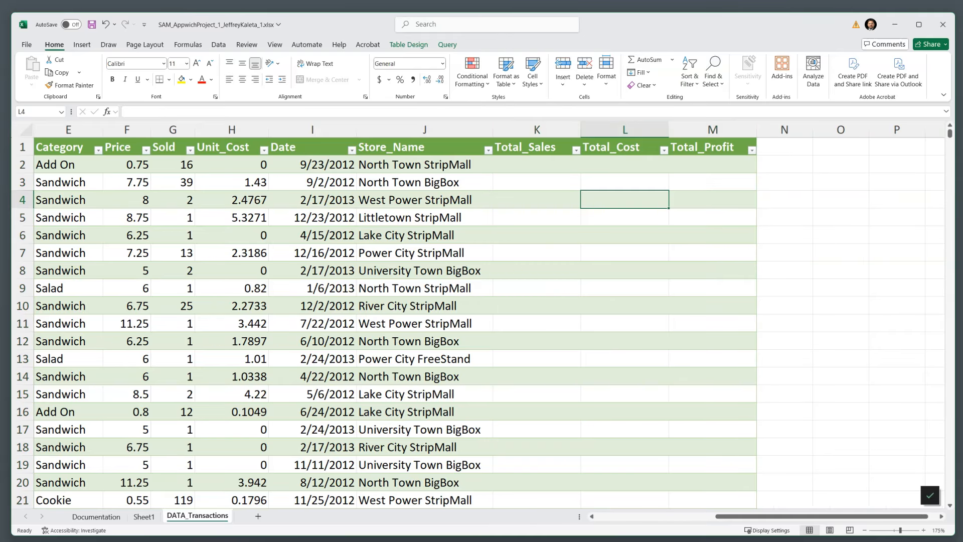
pyautogui.click(537, 164)
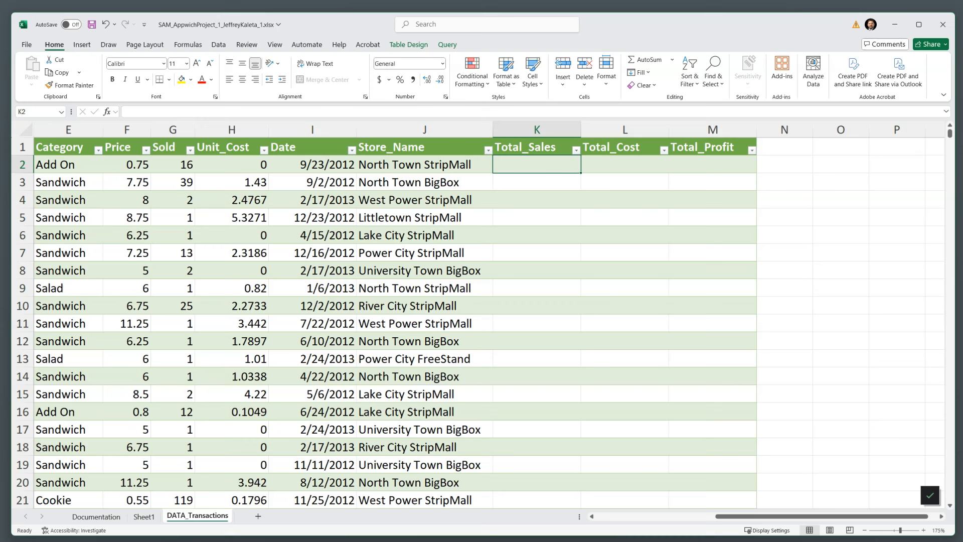
pyautogui.write('=')
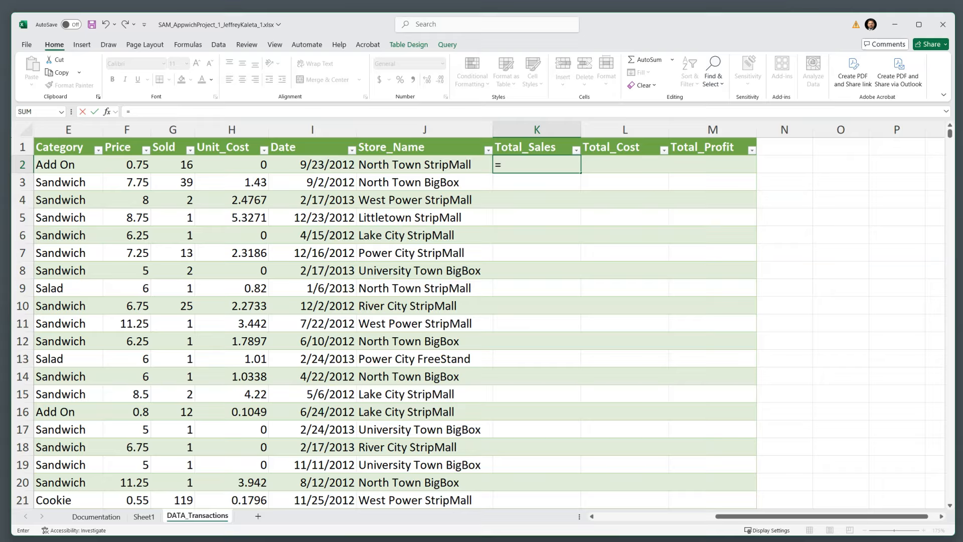
pyautogui.click(126, 164)
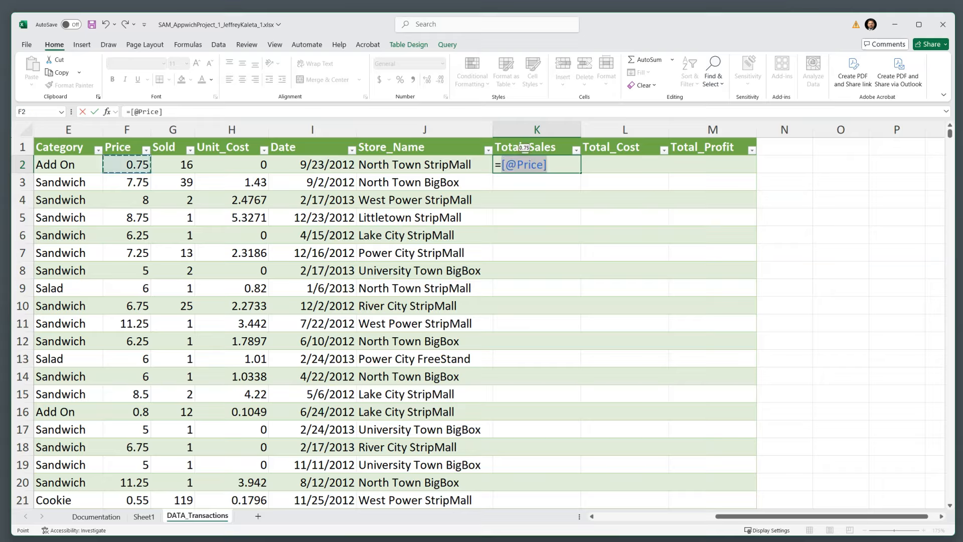
pyautogui.write('*')
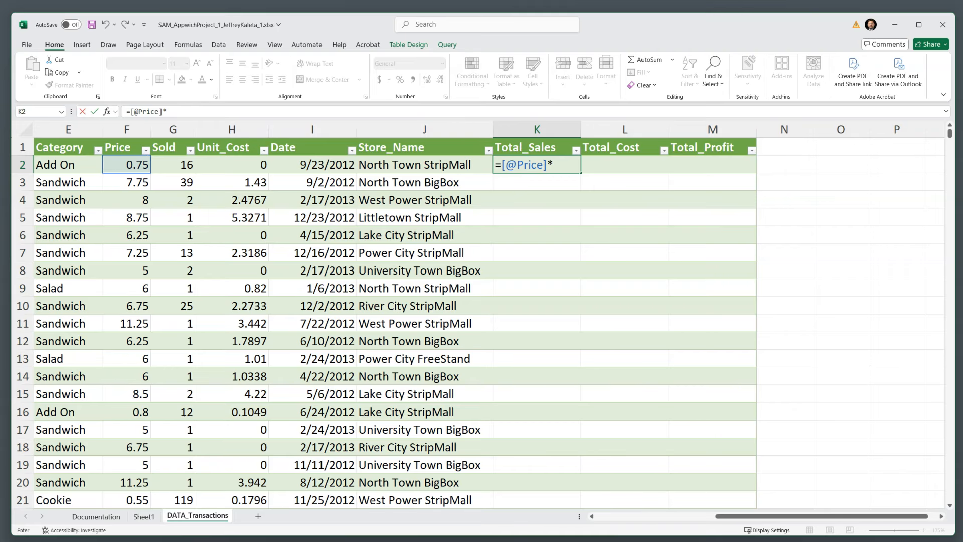
pyautogui.click(173, 165)
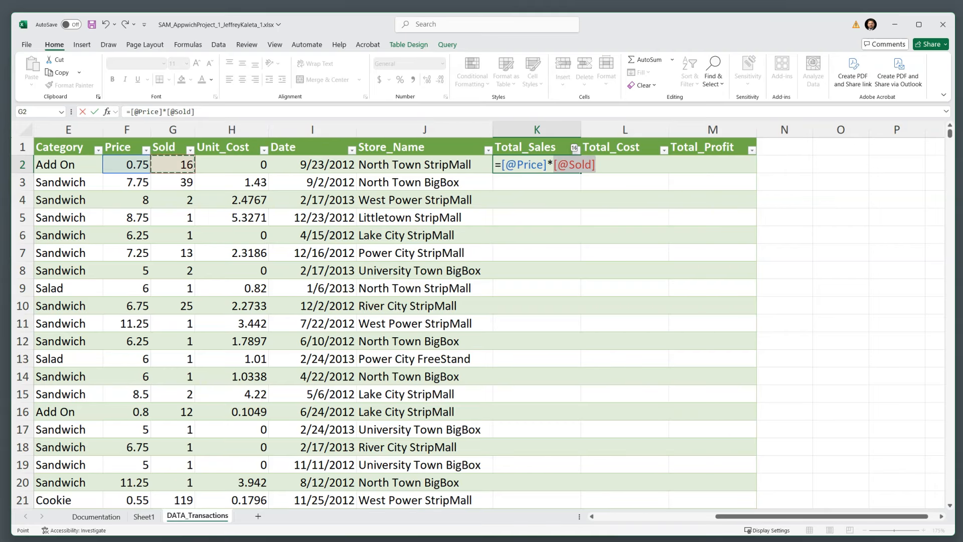
pyautogui.press('Return')
# Apply the dollar Accounting number format to all Total_Sales values from row 2 down to the last record.
pyautogui.click(537, 164)
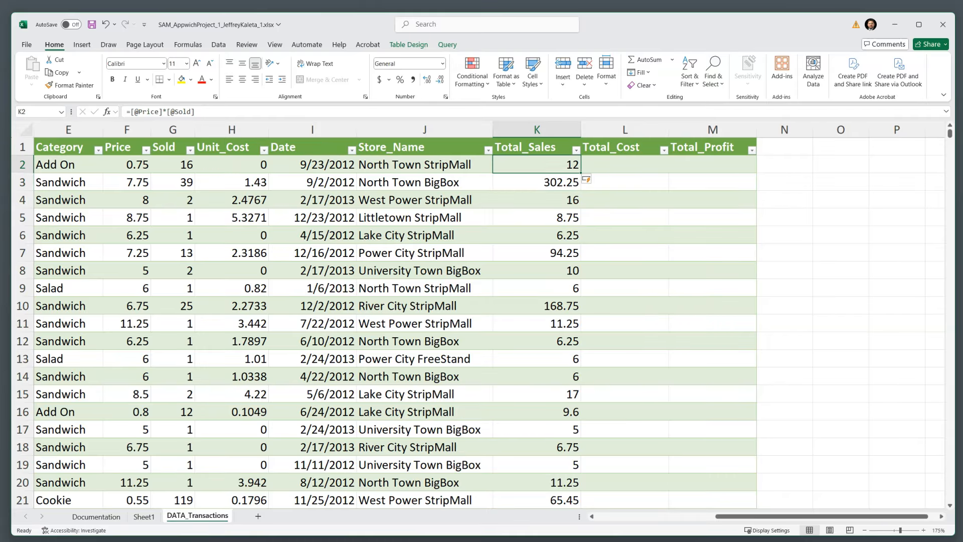
pyautogui.hotkey('ctrl', 'shift', 'Down')
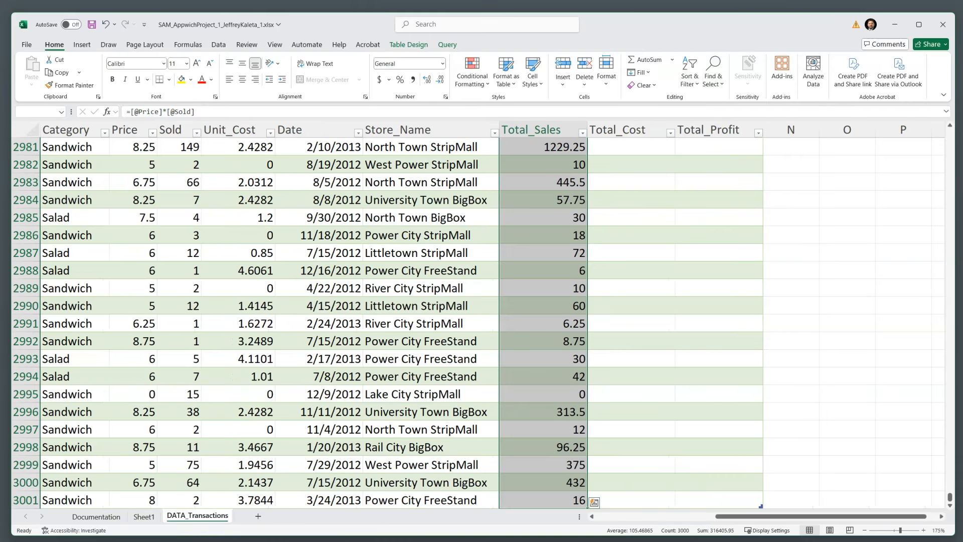
pyautogui.click(379, 80)
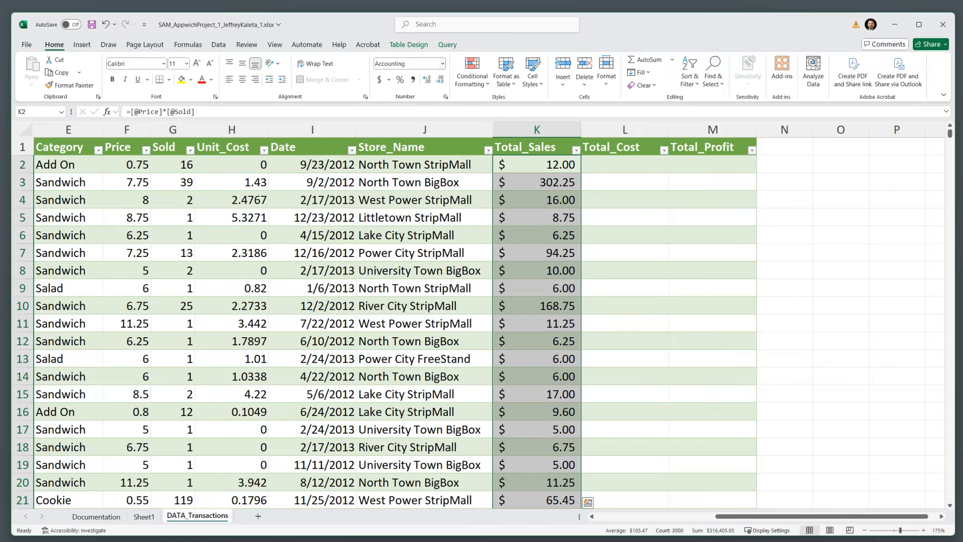
pyautogui.click(625, 164)
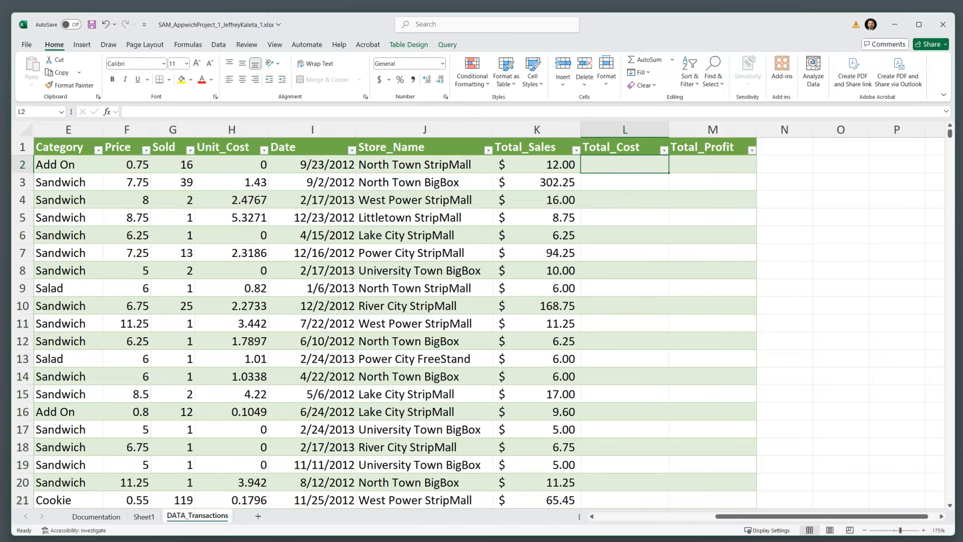
pyautogui.write('=')
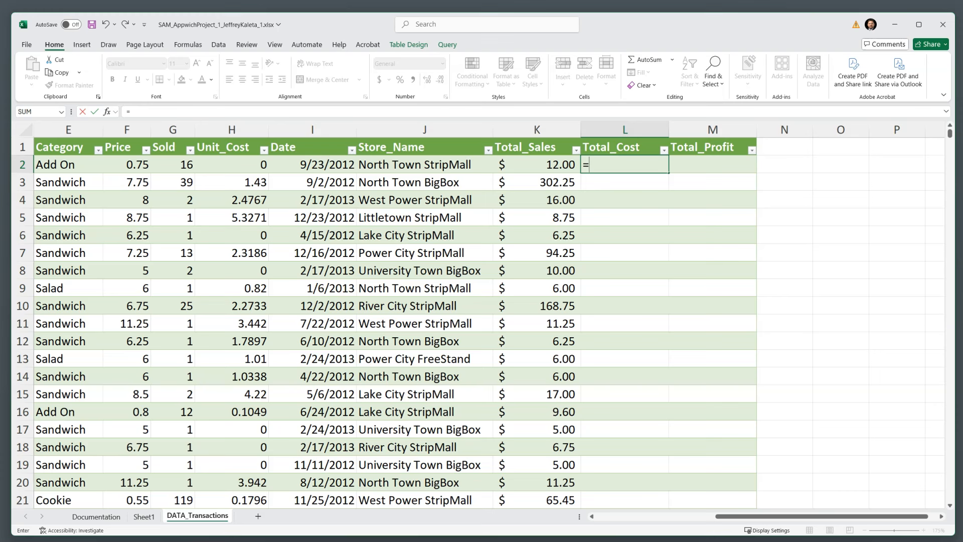
pyautogui.press('Left')
pyautogui.press('Left')
pyautogui.press('Left')
pyautogui.press('Left')
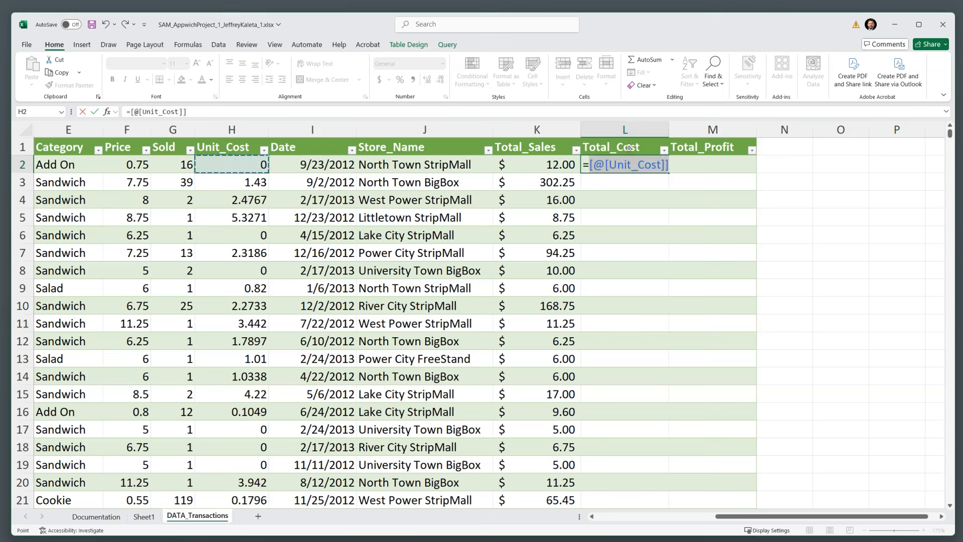
pyautogui.write('*')
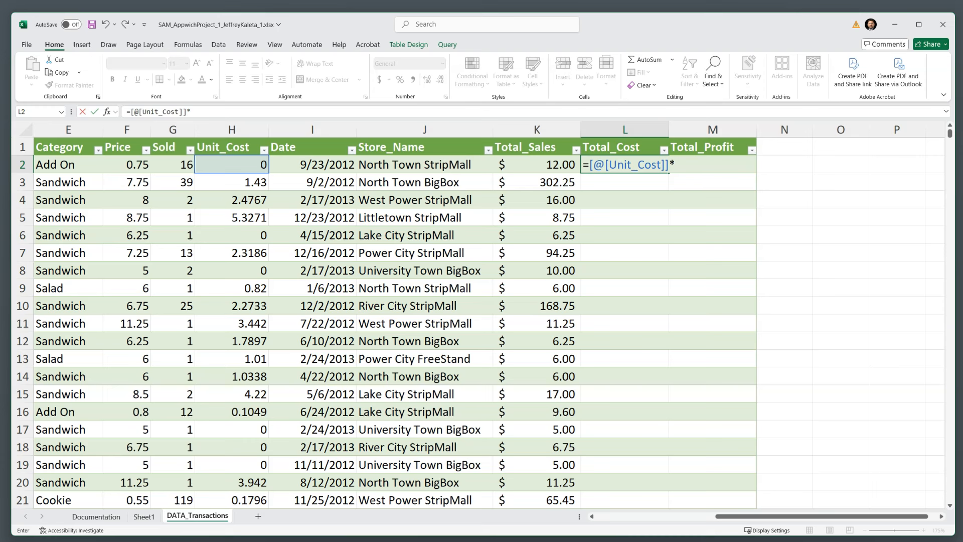
pyautogui.press('Left')
pyautogui.press('Left')
pyautogui.press('Left')
pyautogui.press('Left')
pyautogui.press('Left')
pyautogui.press('Return')
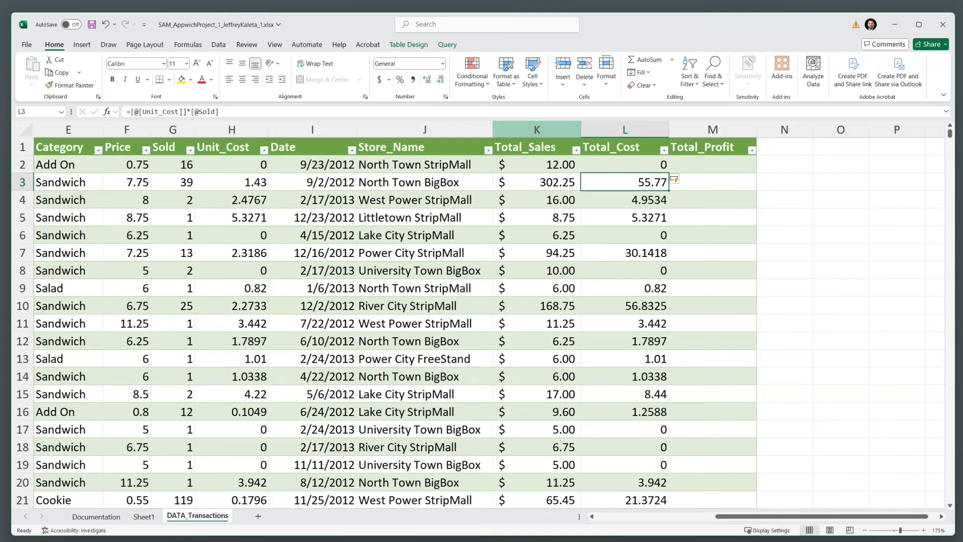
# Apply the dollar Accounting number format to all Total_Cost values and check the column down to the last record.
pyautogui.click(625, 164)
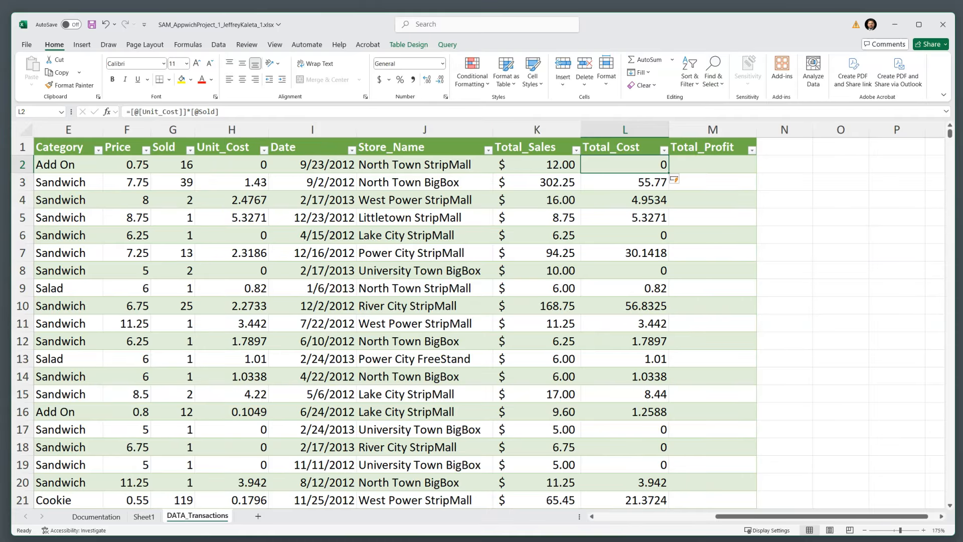
pyautogui.hotkey('ctrl', 'shift', 'Down')
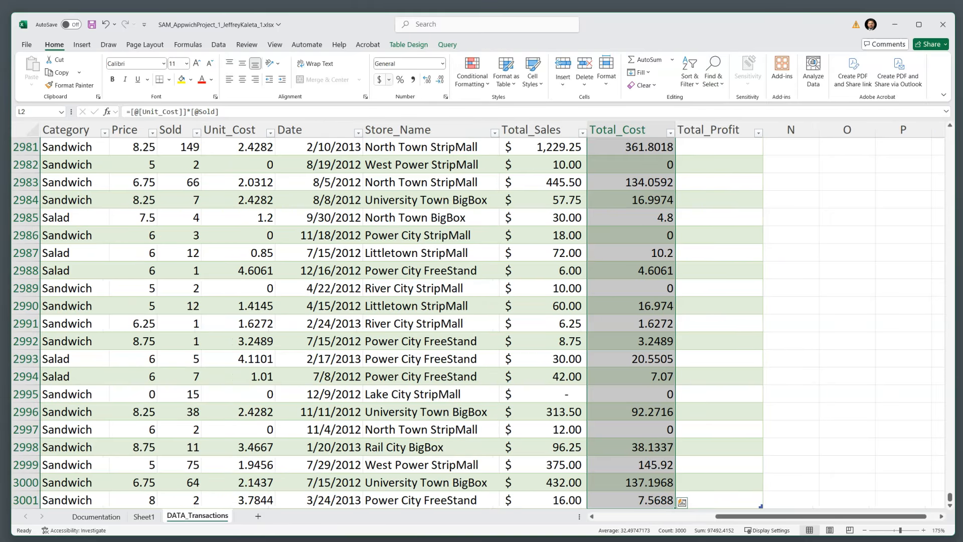
pyautogui.click(379, 79)
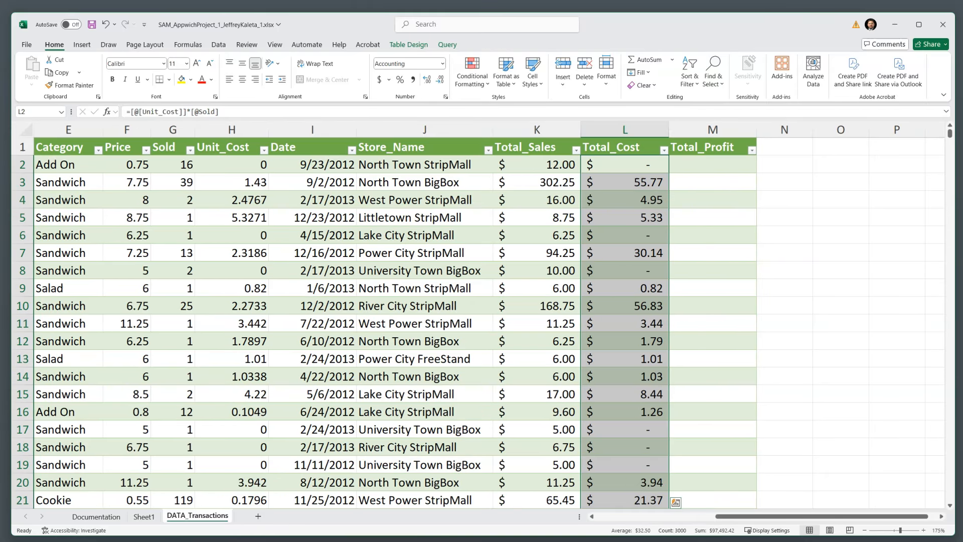
pyautogui.click(625, 165)
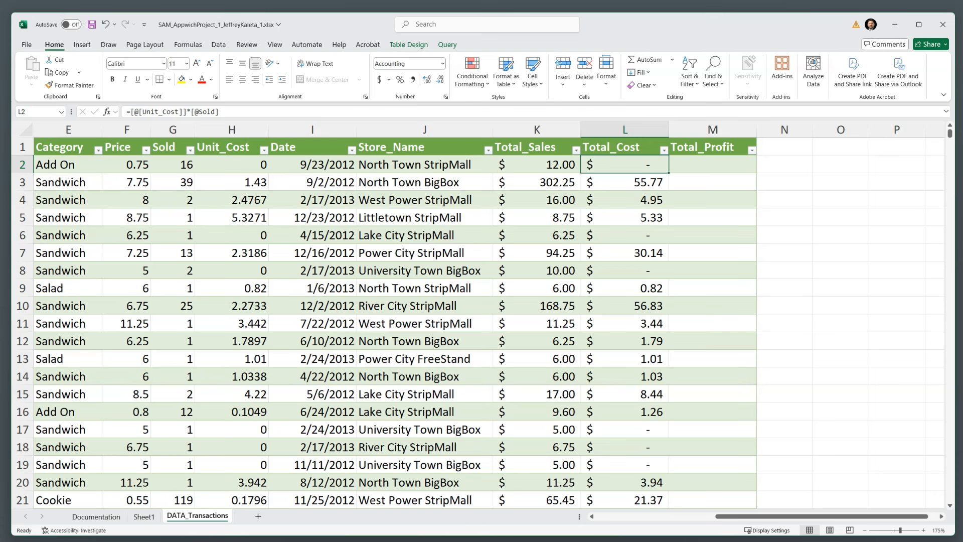
pyautogui.hotkey('ctrl', 'shift', 'Down')
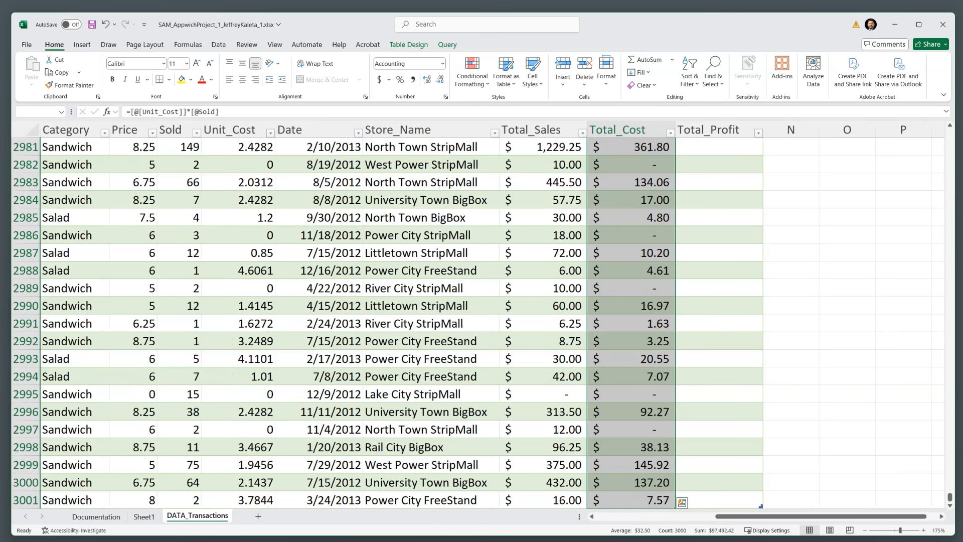
# Fill the Total_Profit column with a formula subtracting total cost from total sales, =[@[Total_Sales]]-[@[Total_Cost]].
pyautogui.hotkey('ctrl', 'Up')
pyautogui.press('Down')
pyautogui.press('Right')
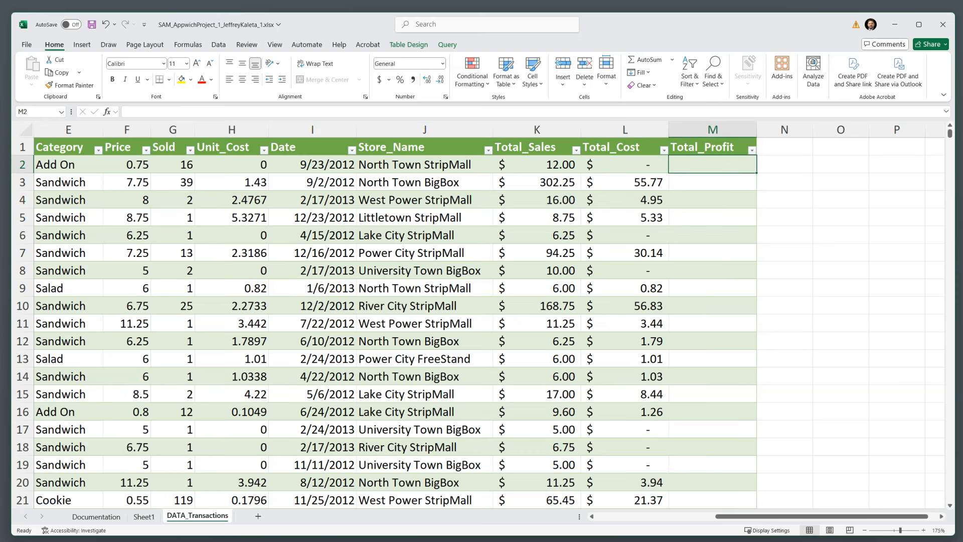
pyautogui.write('=')
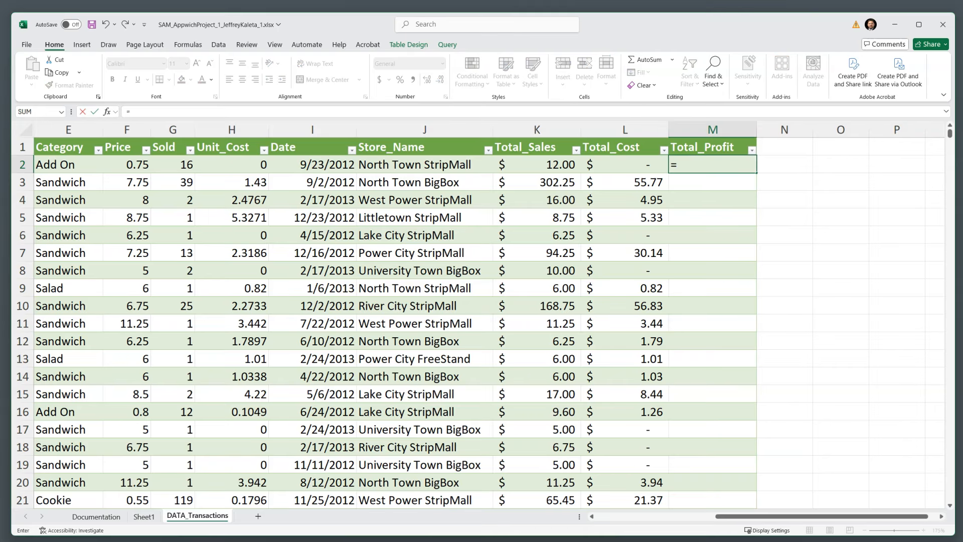
pyautogui.press('Left')
pyautogui.press('Left')
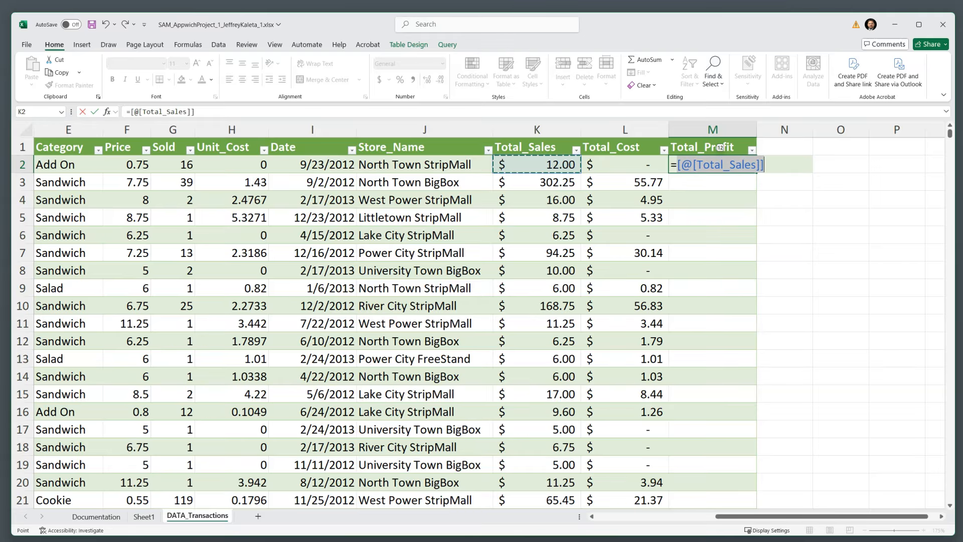
pyautogui.write('-')
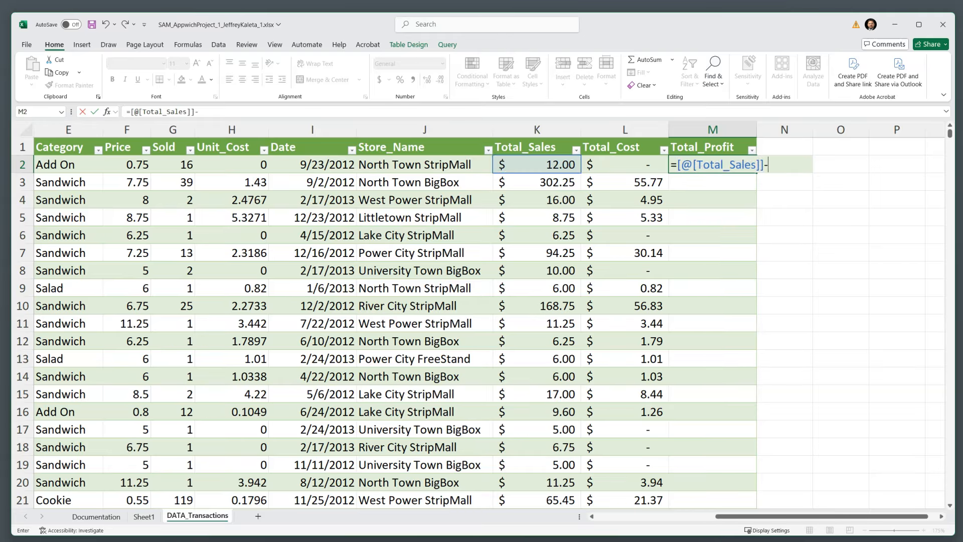
pyautogui.press('Left')
pyautogui.press('Return')
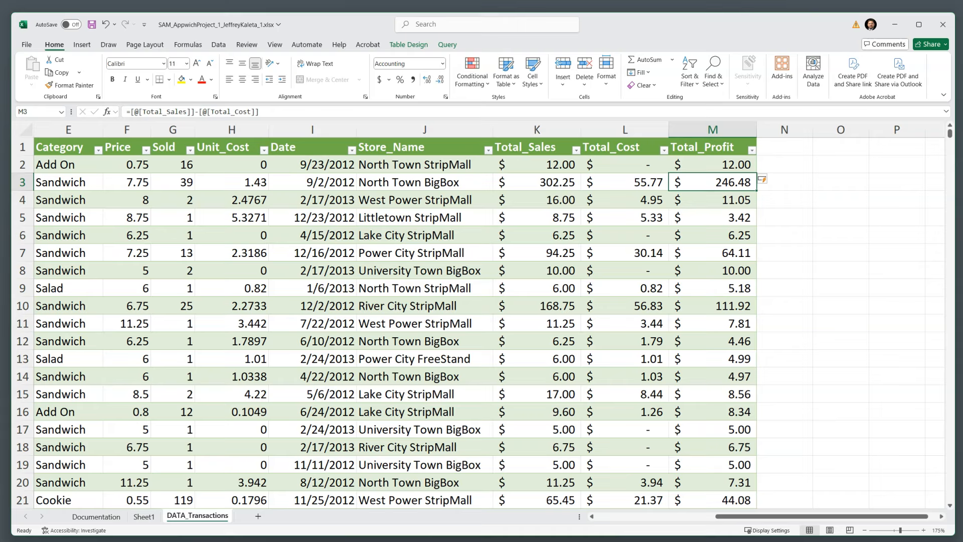
pyautogui.click(712, 164)
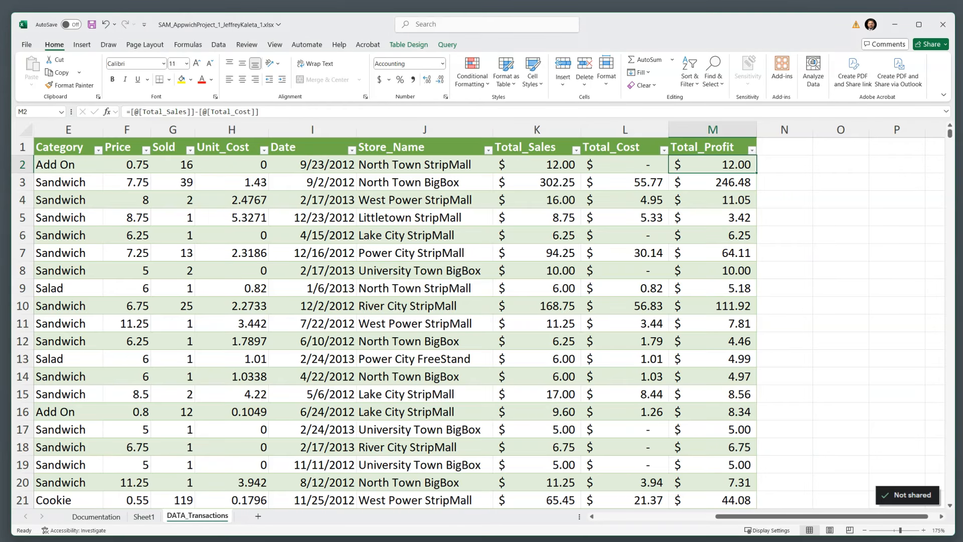
# Add four columns after Total_Profit in the transactions table with the headers Month, Day, Year and Quarter.
pyautogui.click(785, 147)
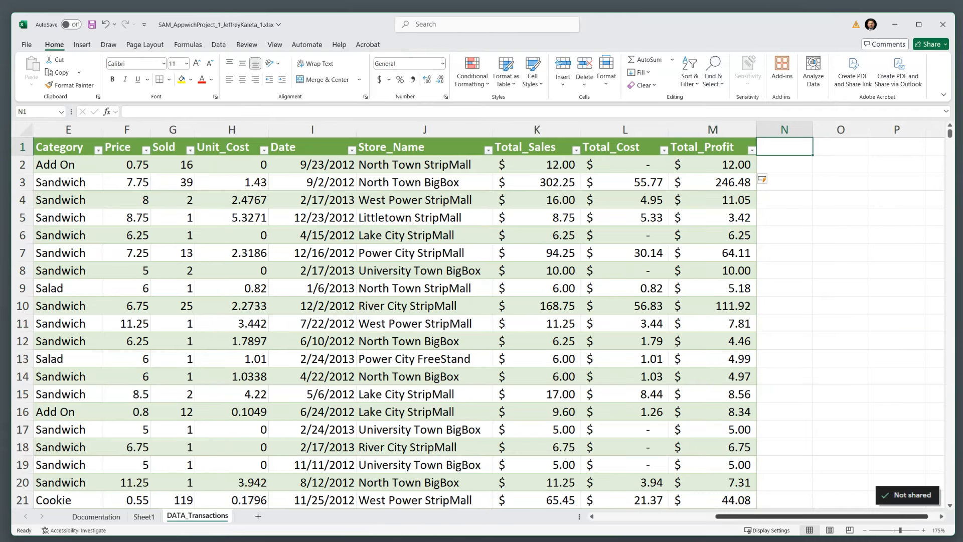
pyautogui.hscroll(2, 481, 321)
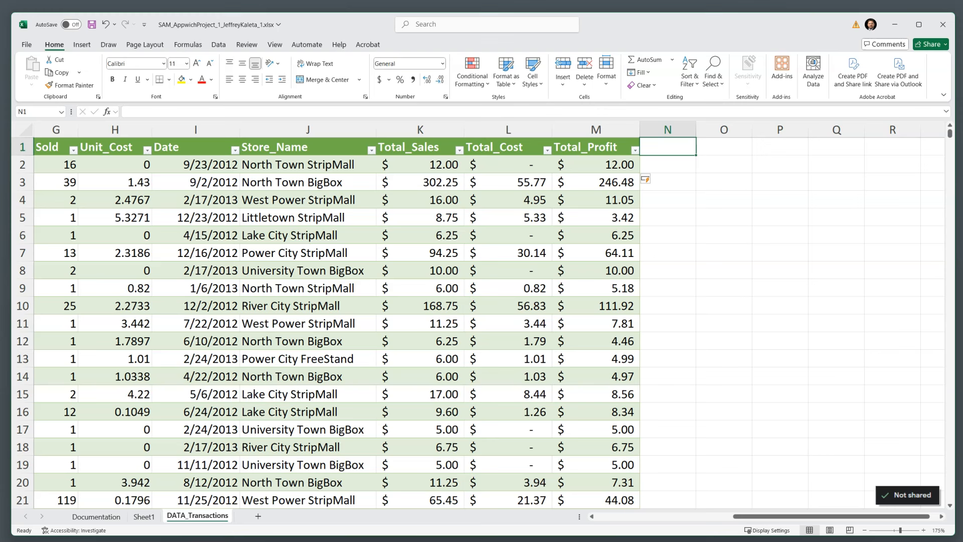
pyautogui.write('Month')
pyautogui.press('Tab')
pyautogui.write('Day')
pyautogui.press('Tab')
pyautogui.write('Year')
pyautogui.press('Tab')
pyautogui.write('Qaur')
pyautogui.press('BackSpace')
pyautogui.press('BackSpace')
pyautogui.press('BackSpace')
pyautogui.write('uarter')
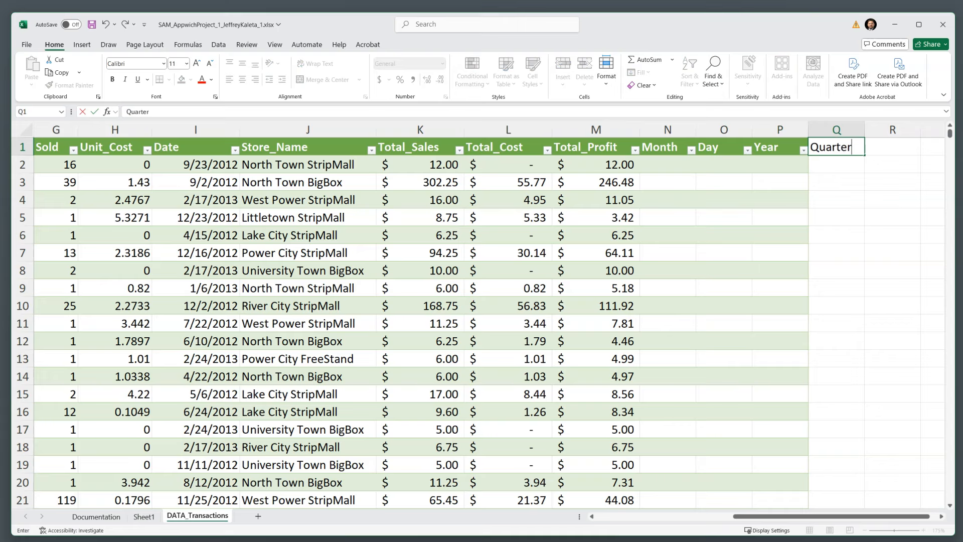
pyautogui.press('Return')
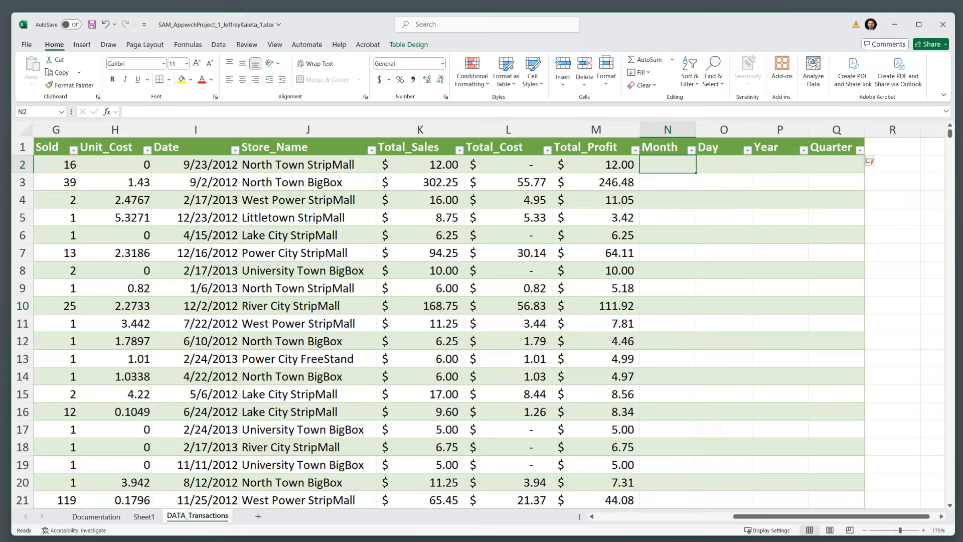
pyautogui.click(196, 147)
pyautogui.click(195, 130)
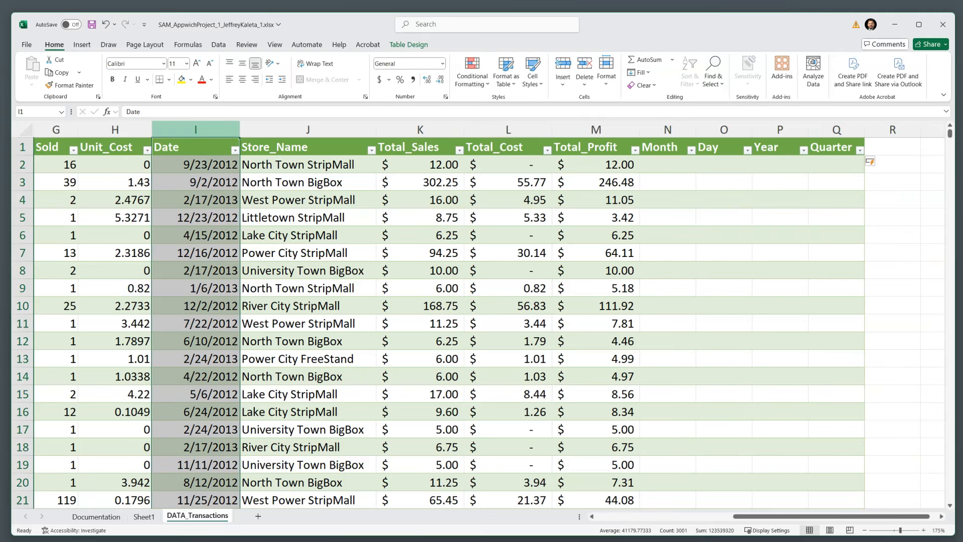
pyautogui.click(667, 164)
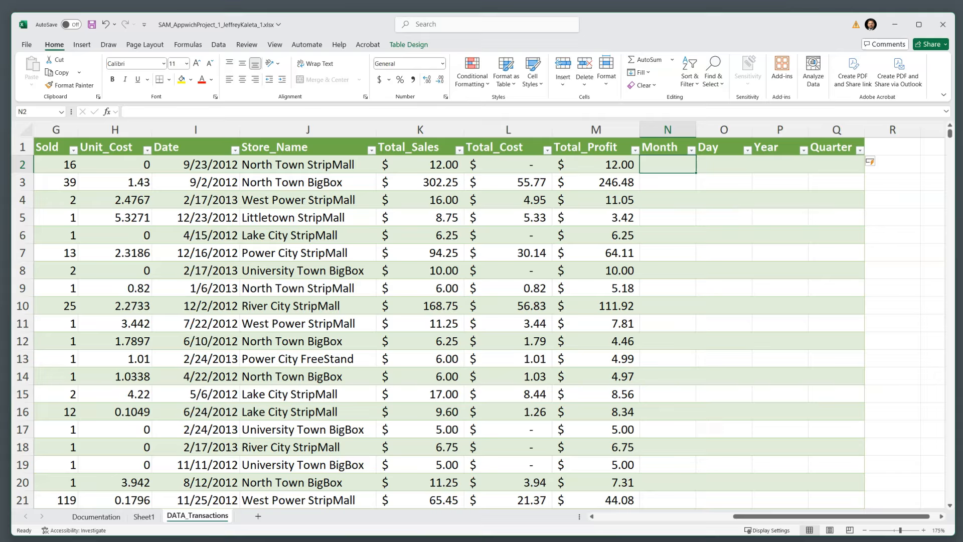
pyautogui.write('=')
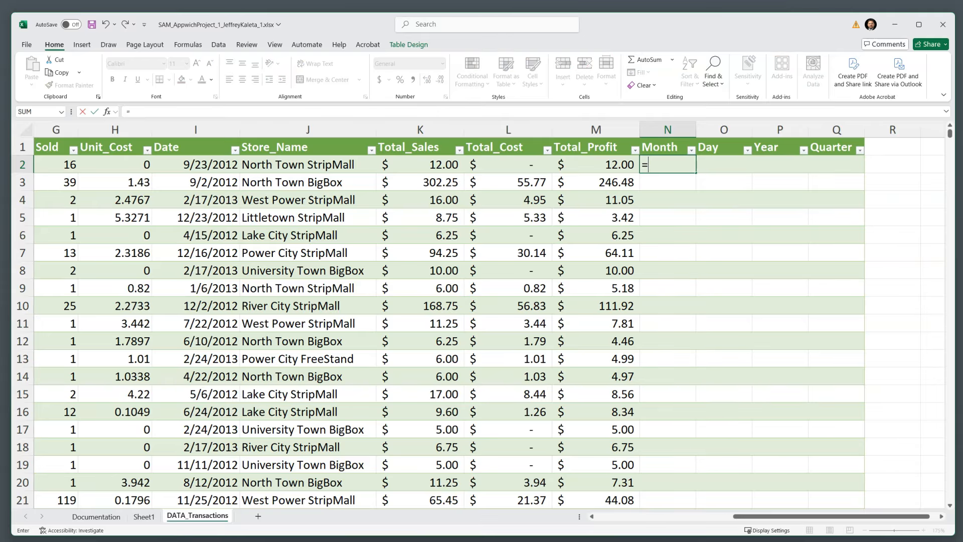
pyautogui.write('mon')
pyautogui.press('Tab')
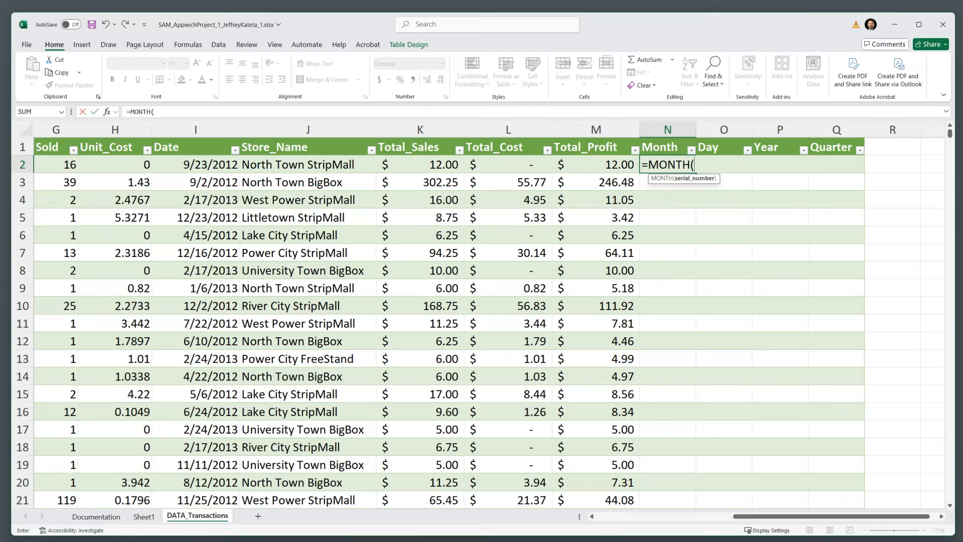
pyautogui.click(195, 164)
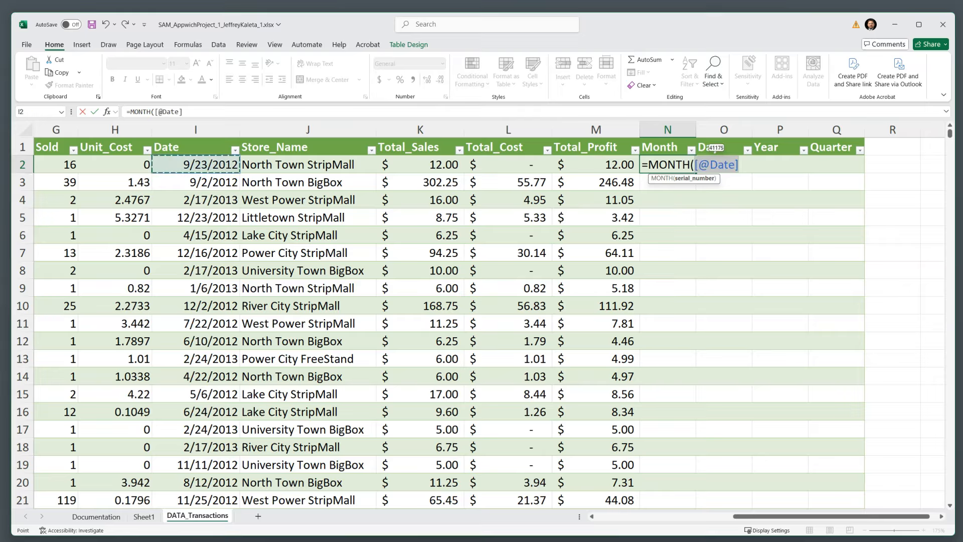
pyautogui.write(')')
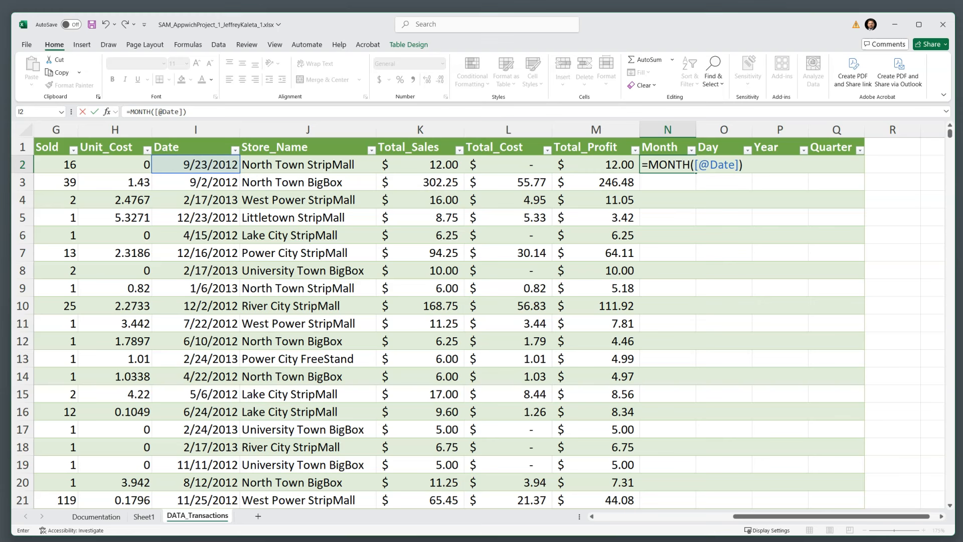
pyautogui.moveTo(187, 112); pyautogui.dragTo(154, 112)
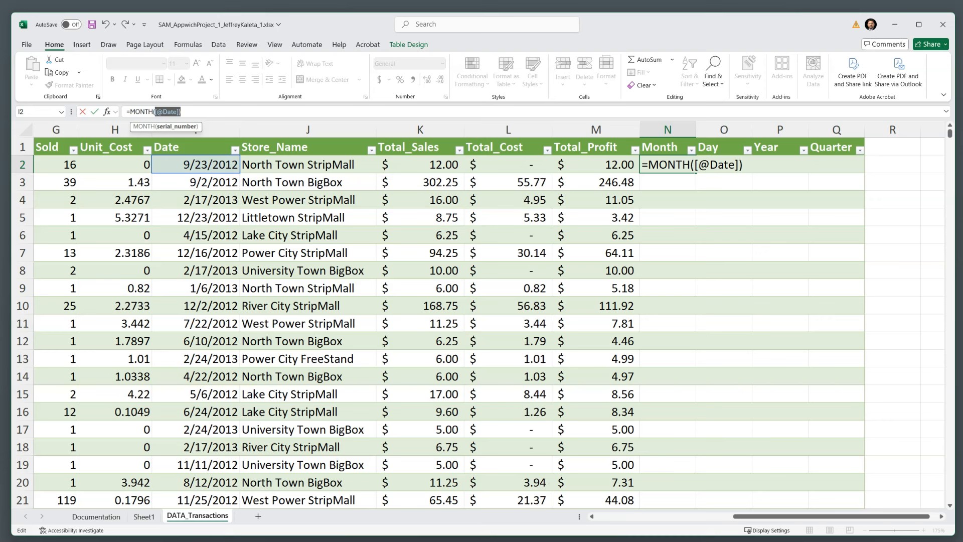
pyautogui.hotkey('ctrl', 'c')
pyautogui.press('Return')
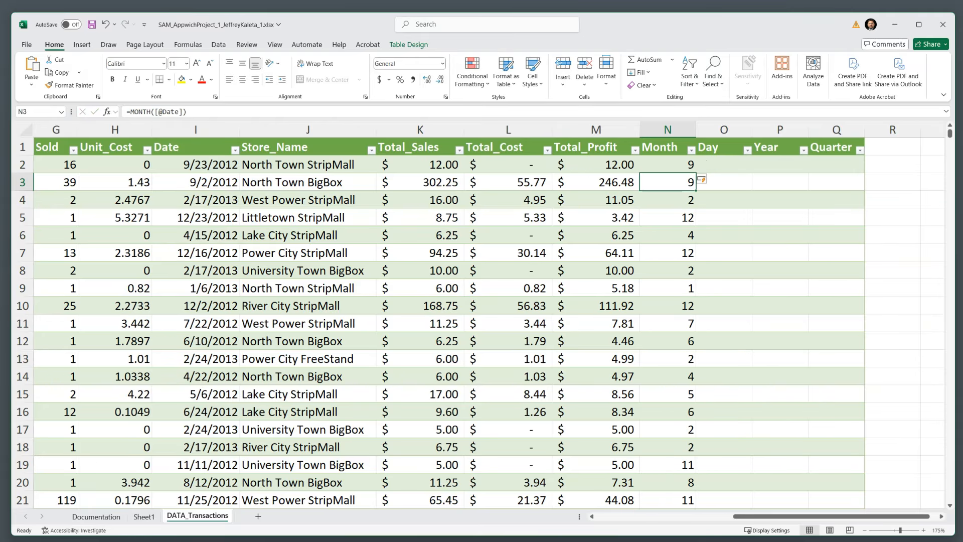
pyautogui.click(723, 165)
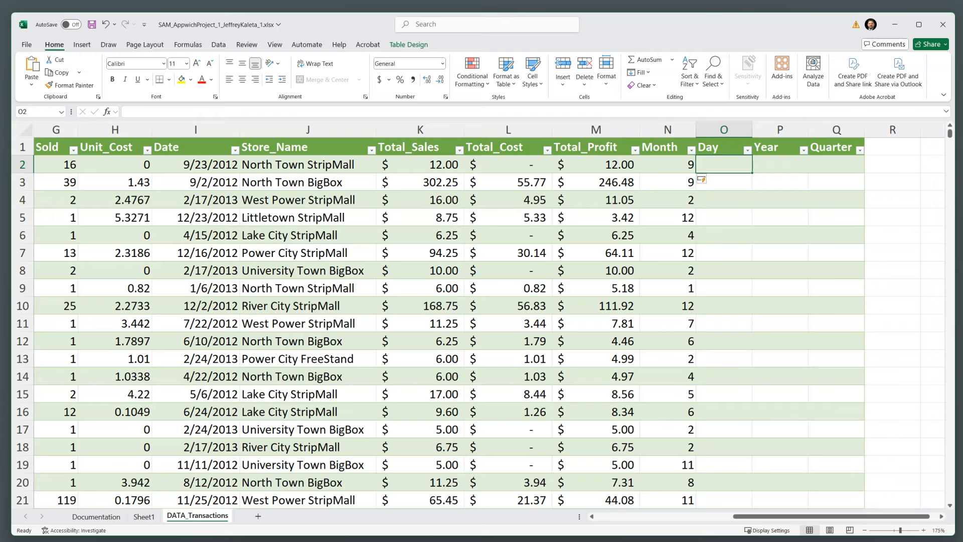
pyautogui.write('=')
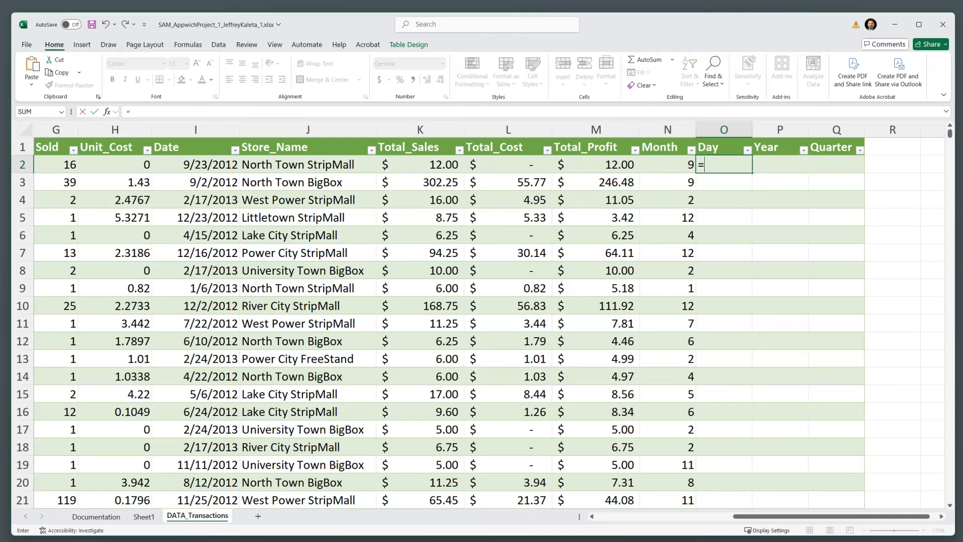
pyautogui.write('DAY(')
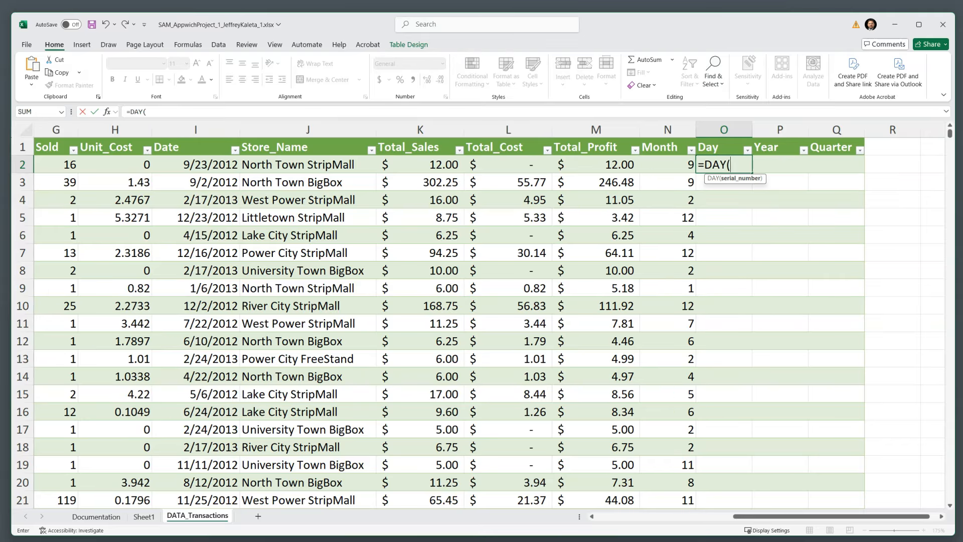
pyautogui.click(196, 165)
pyautogui.write(')')
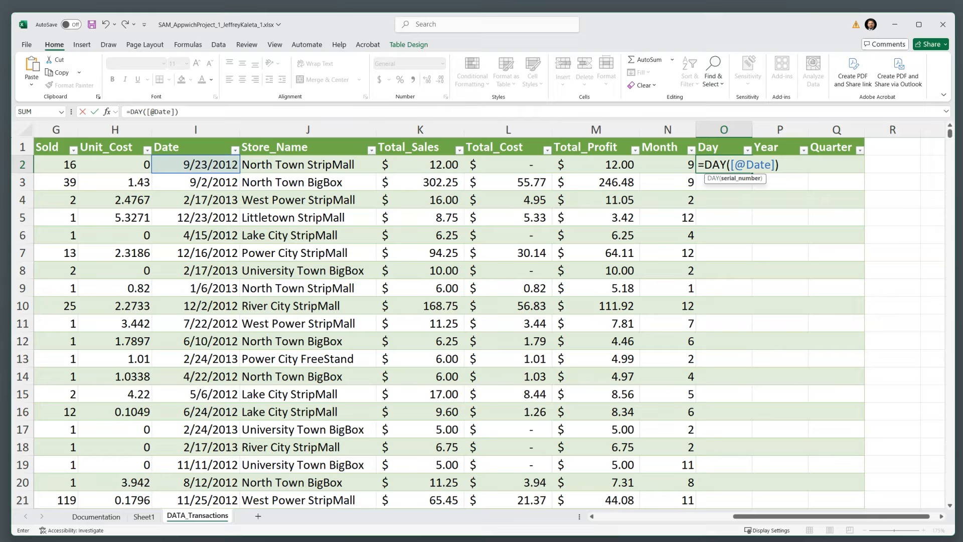
pyautogui.press('Return')
pyautogui.press('Up')
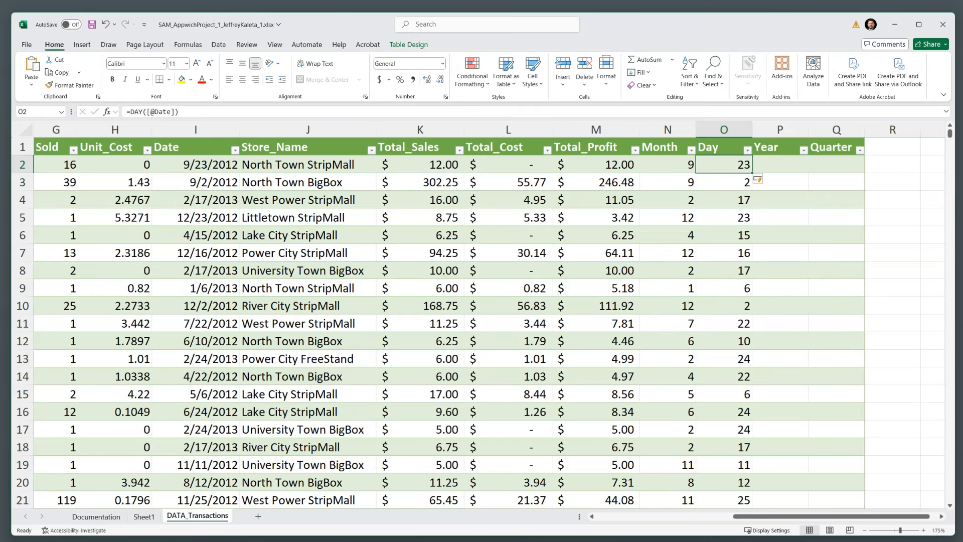
pyautogui.press('Right')
pyautogui.write('=yea')
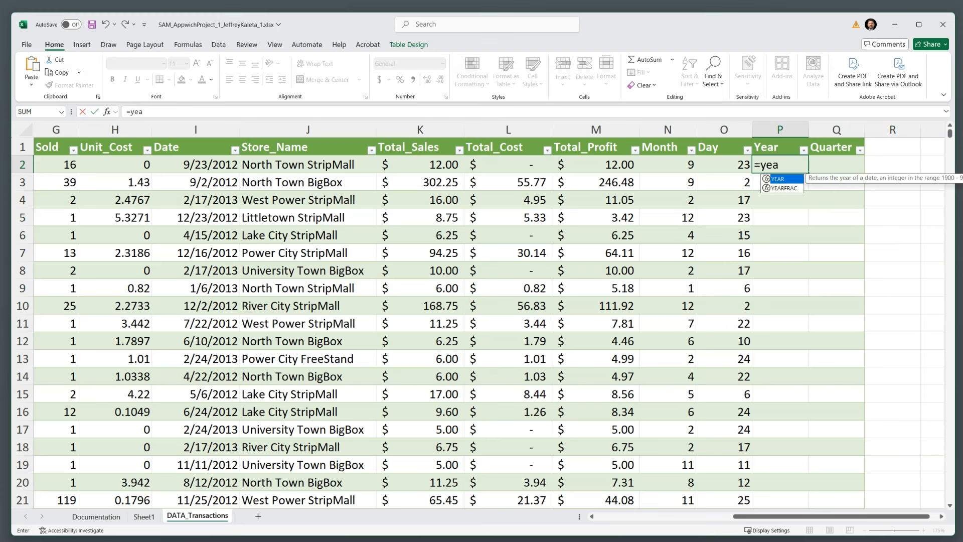
pyautogui.press('Tab')
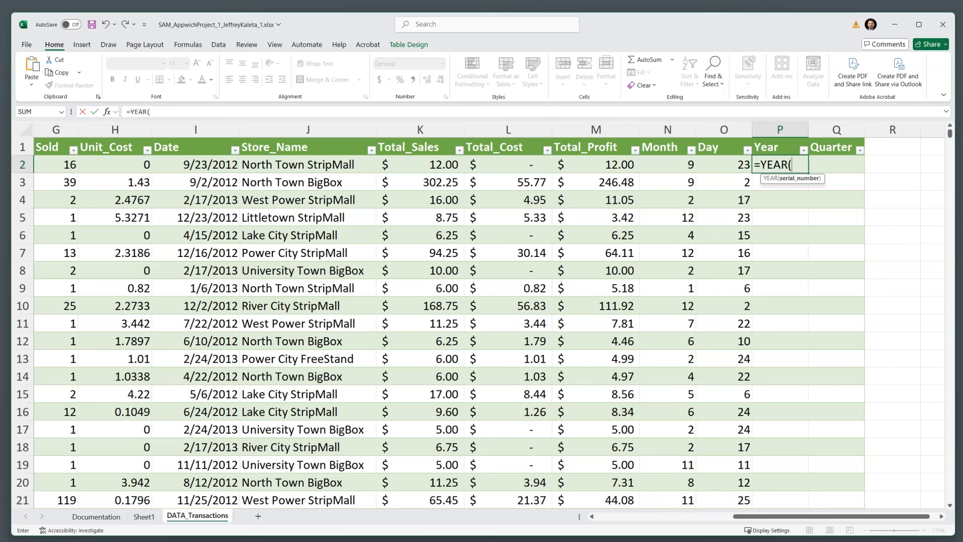
pyautogui.hotkey('ctrl', 'v')
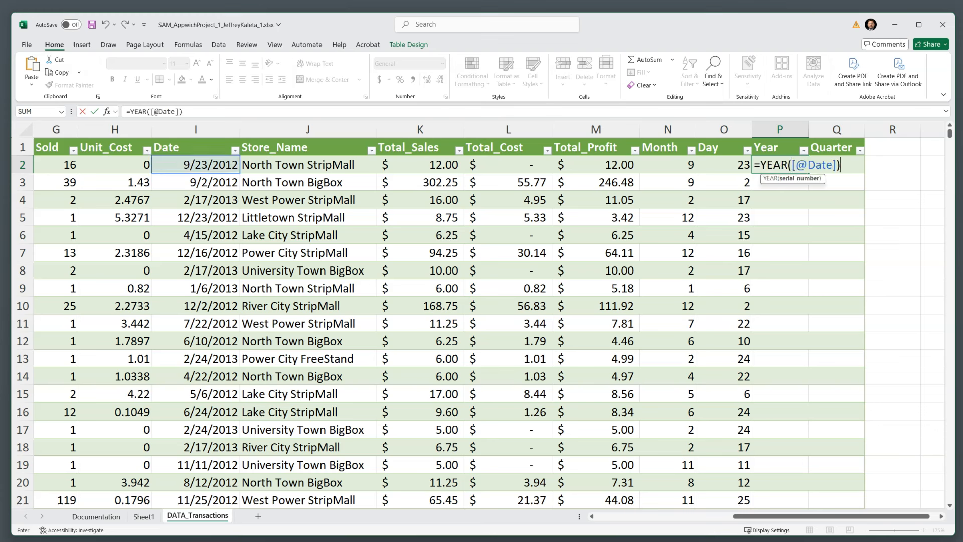
pyautogui.press('Return')
pyautogui.press('Up')
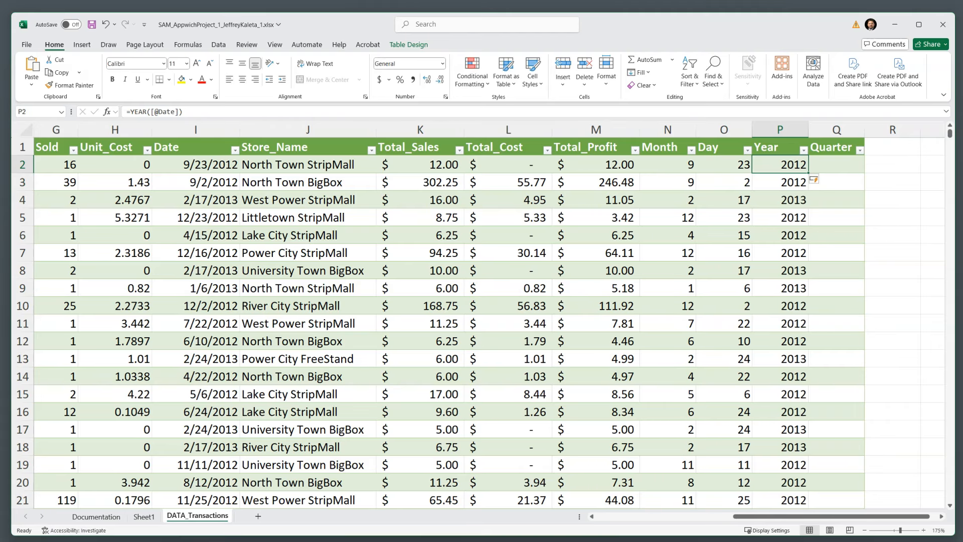
pyautogui.click(196, 165)
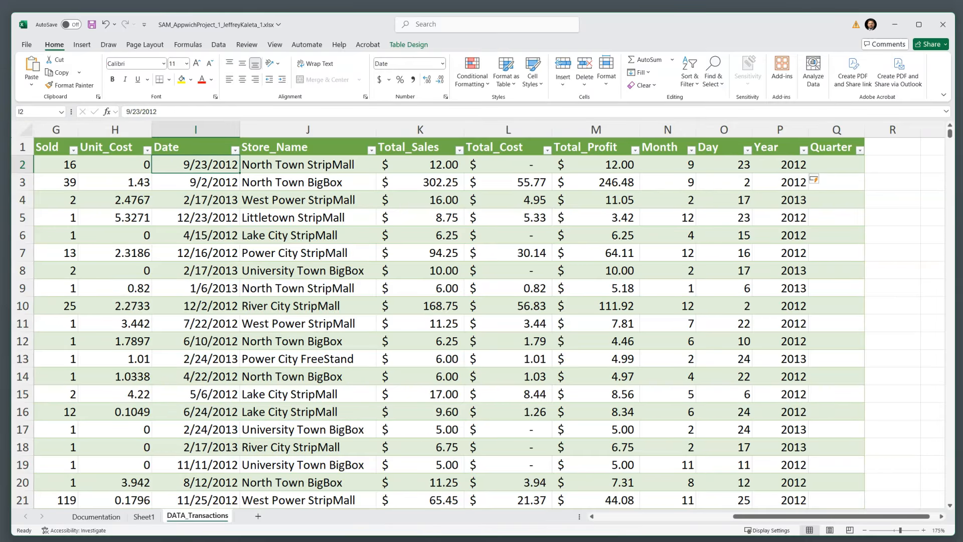
pyautogui.keyDown('ctrl'); pyautogui.scroll(2, 478, 314); pyautogui.keyUp('ctrl')
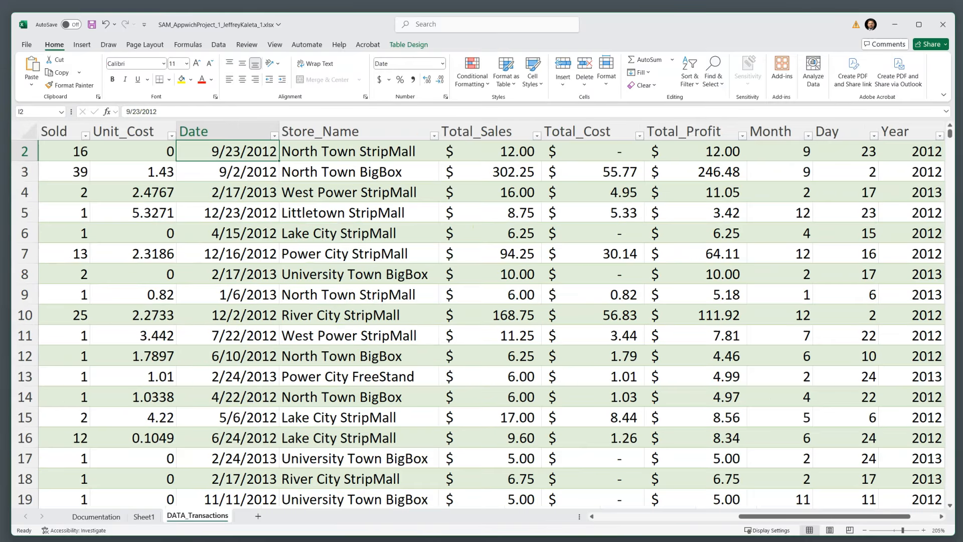
pyautogui.scroll(1, 477, 315)
pyautogui.moveTo(823, 516); pyautogui.dragTo(851, 516)
pyautogui.click(846, 172)
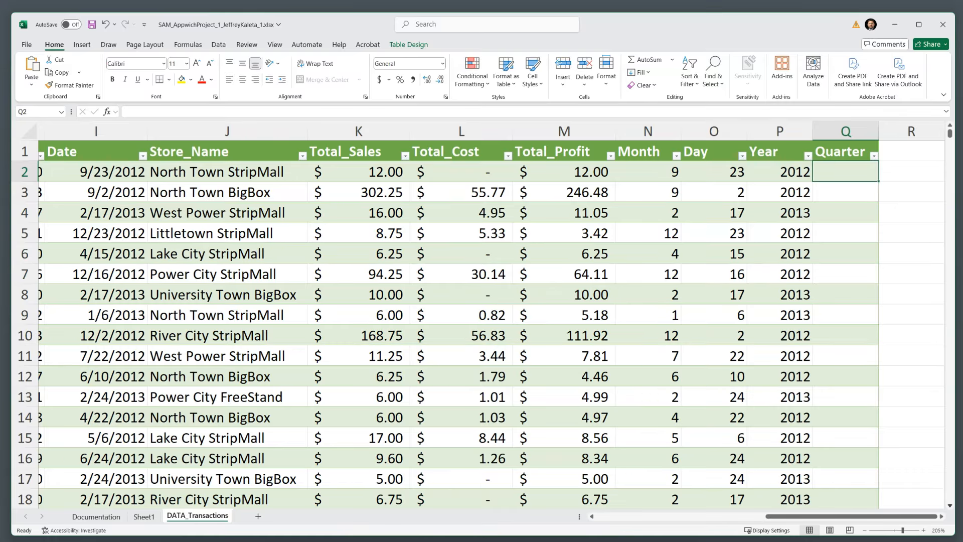
pyautogui.hscroll(3, 477, 314)
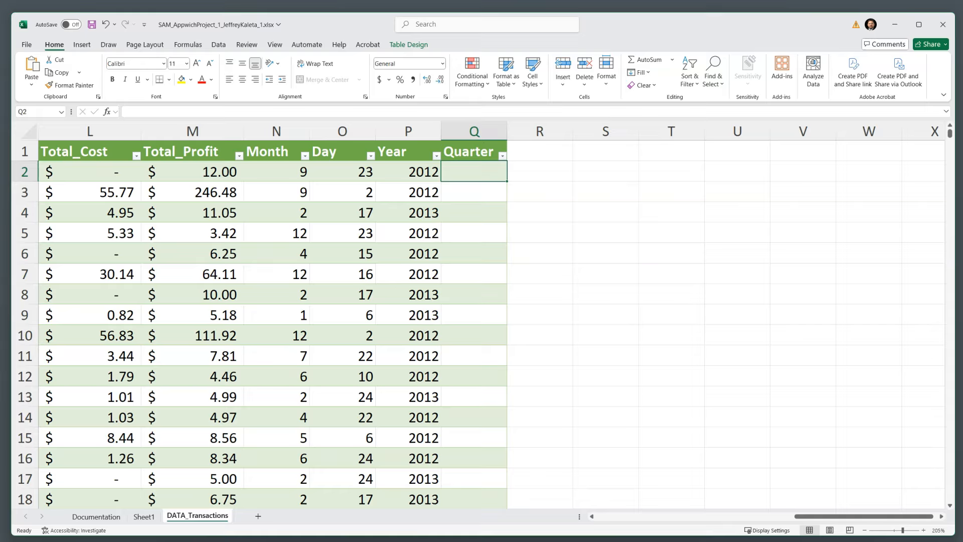
pyautogui.write('=')
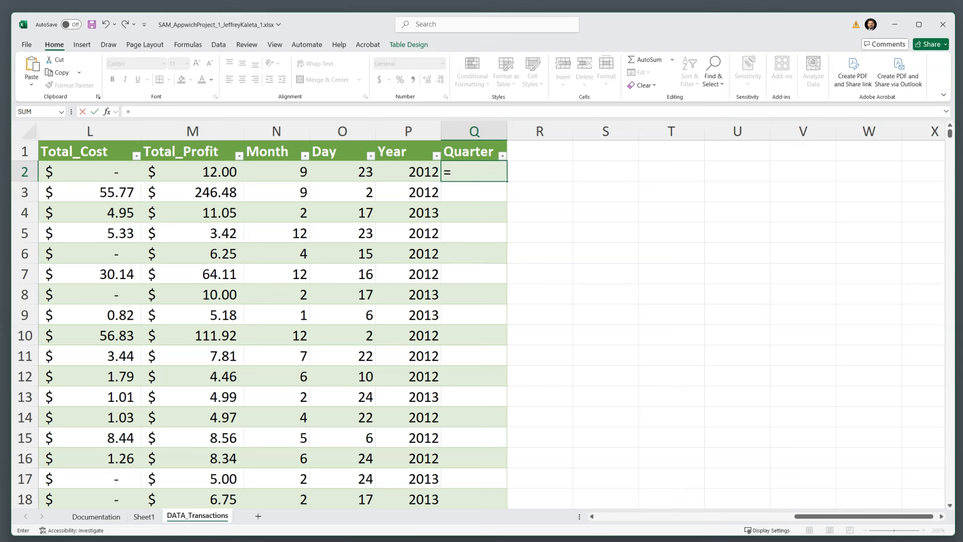
pyautogui.write('ROUNDUP(')
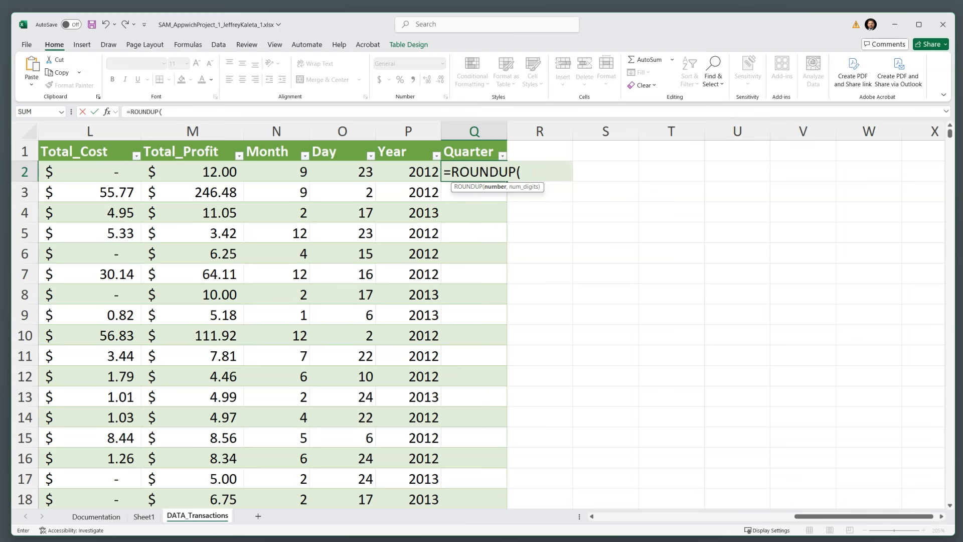
pyautogui.write('MON')
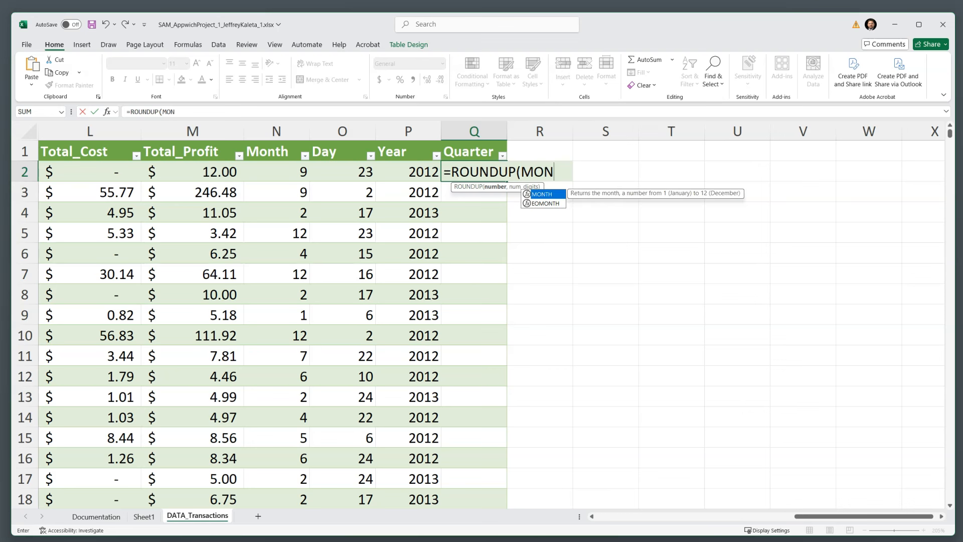
pyautogui.press('Tab')
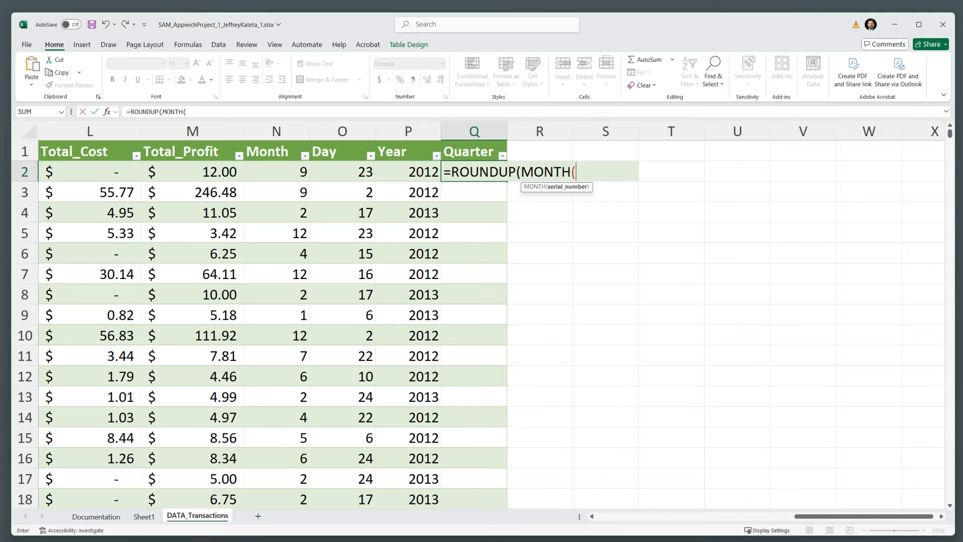
pyautogui.write('[@Date])')
pyautogui.press('BackSpace')
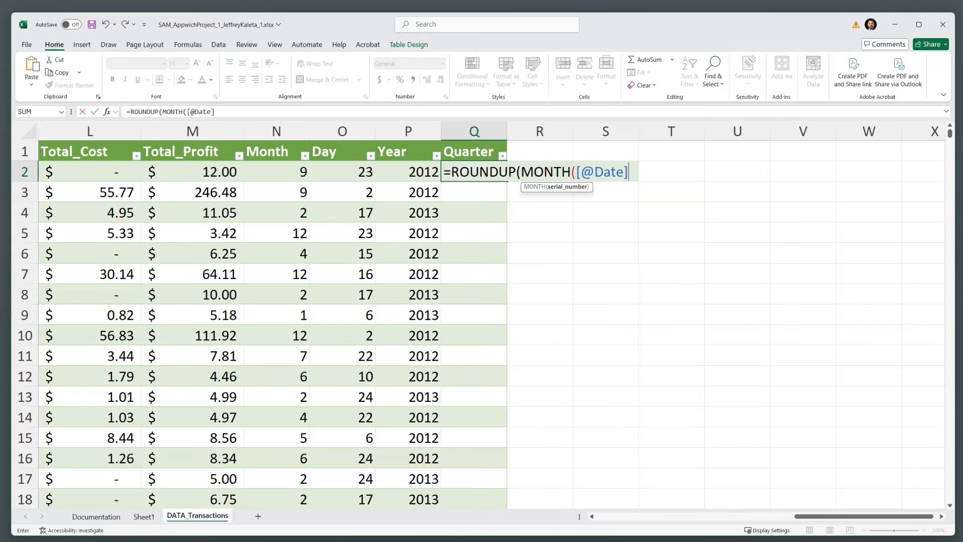
pyautogui.write(')')
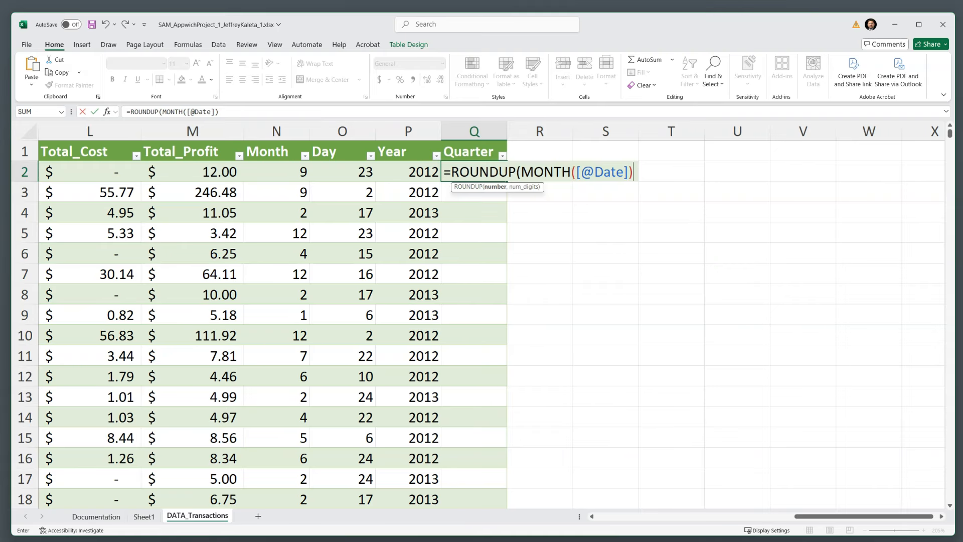
pyautogui.write('/3')
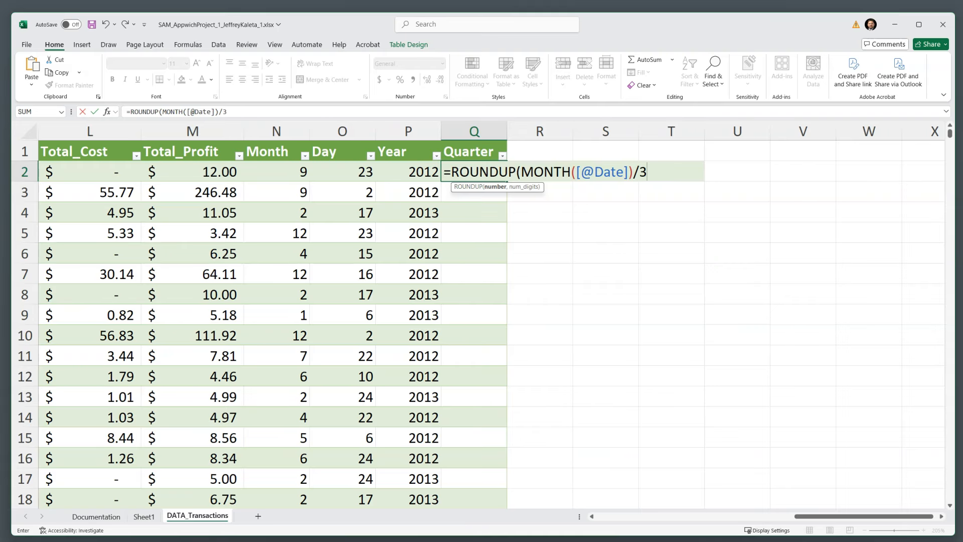
pyautogui.write(',0)')
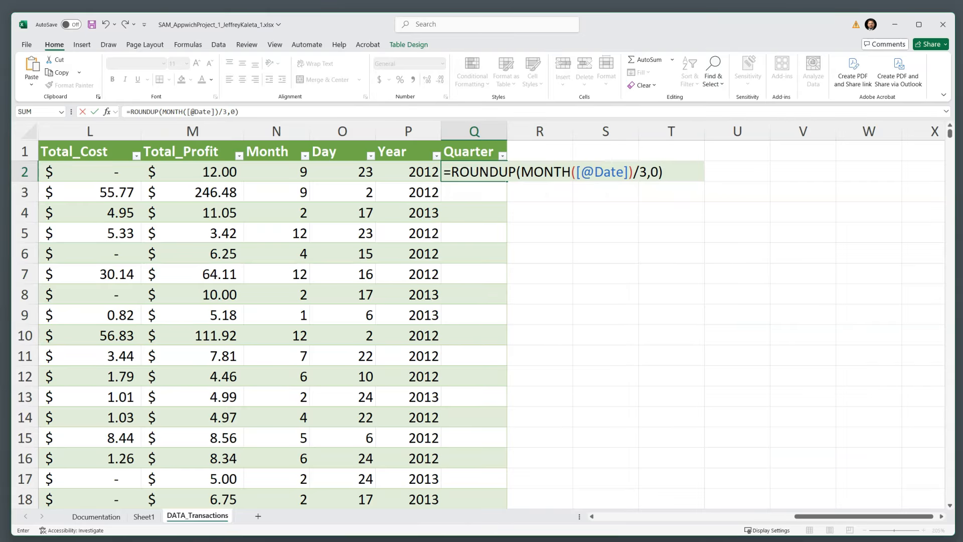
pyautogui.moveTo(522, 172); pyautogui.dragTo(634, 172)
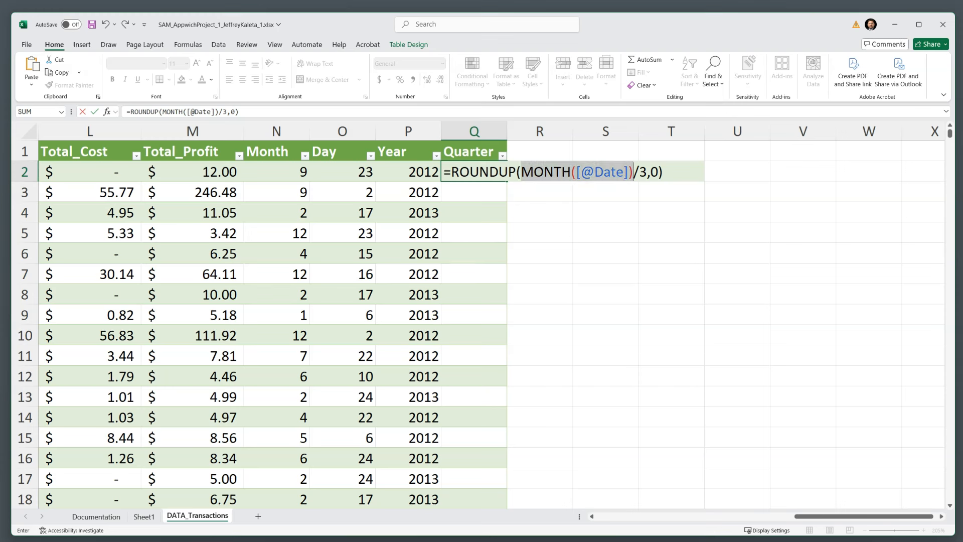
pyautogui.moveTo(647, 172); pyautogui.dragTo(634, 172)
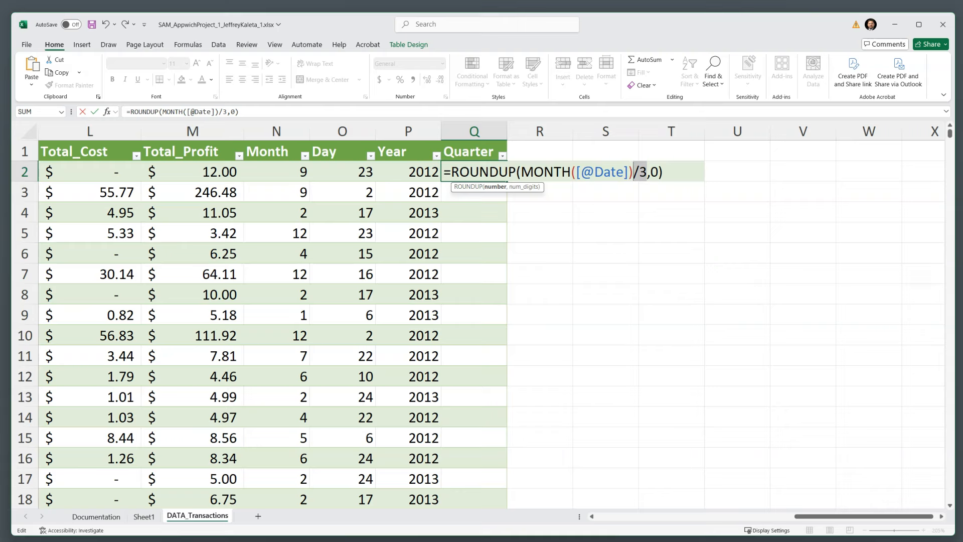
pyautogui.moveTo(658, 172); pyautogui.dragTo(651, 172)
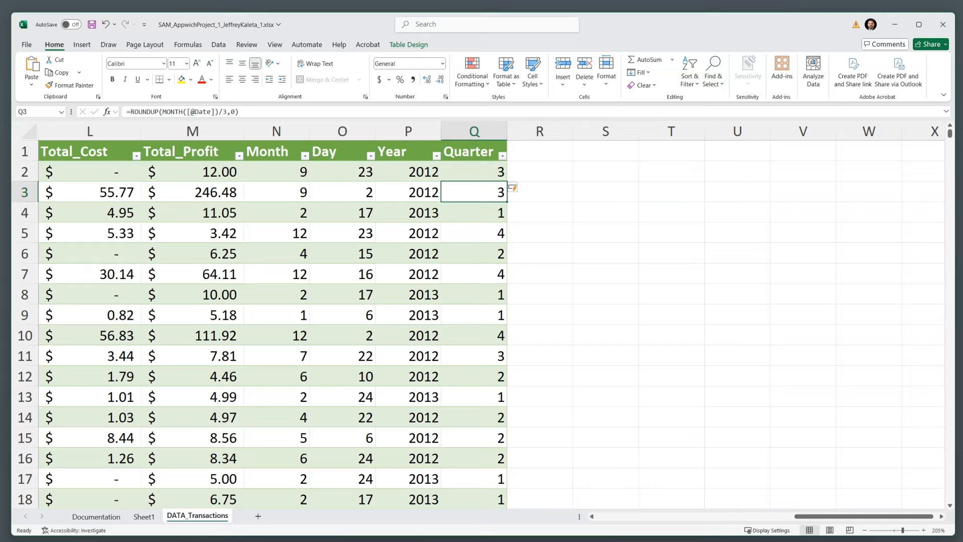
pyautogui.press('Up')
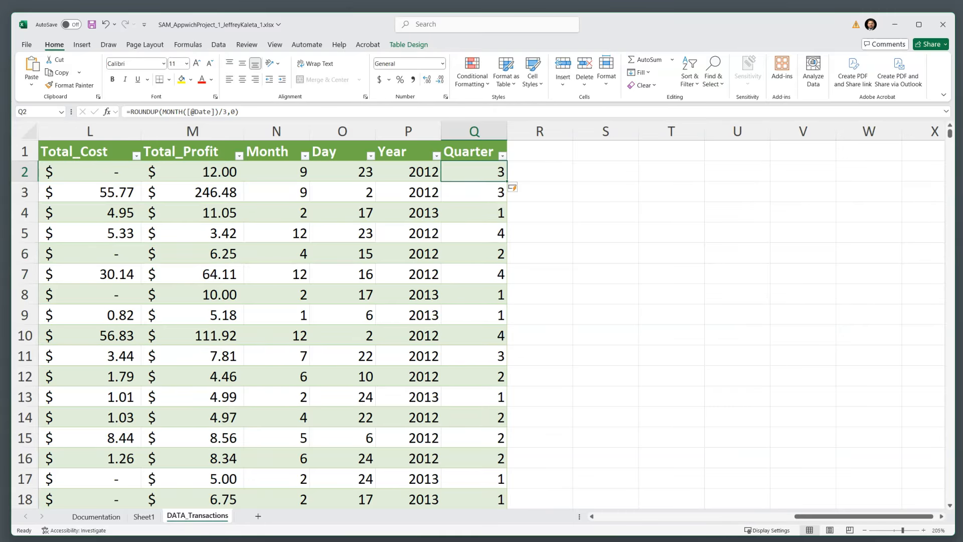
# Return to the first cell of the transactions table, save the workbook and bring all the table's columns into view.
pyautogui.hotkey('ctrl', 'Home')
pyautogui.hotkey('ctrl', 's')
pyautogui.scroll(-4, 482, 311)
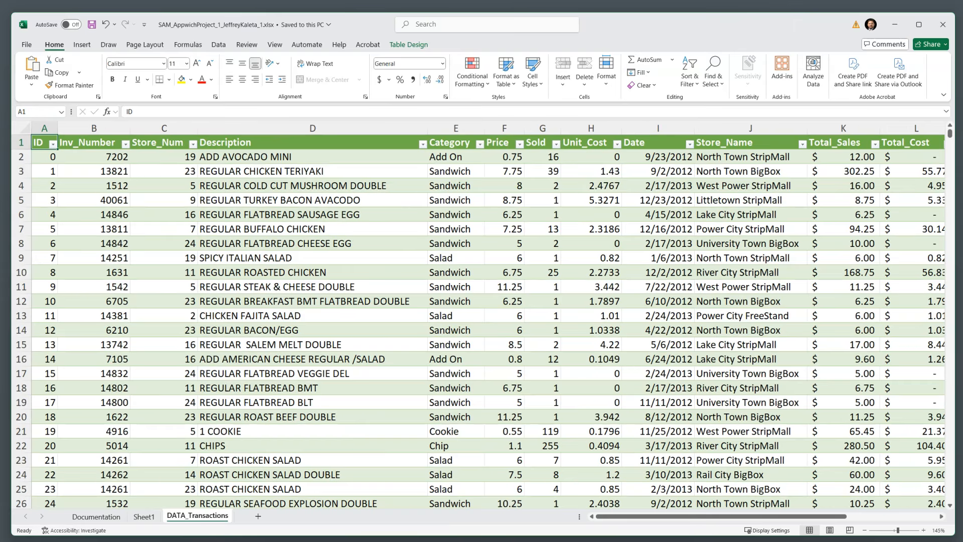
pyautogui.scroll(-2, 482, 311)
pyautogui.scroll(-1, 482, 311)
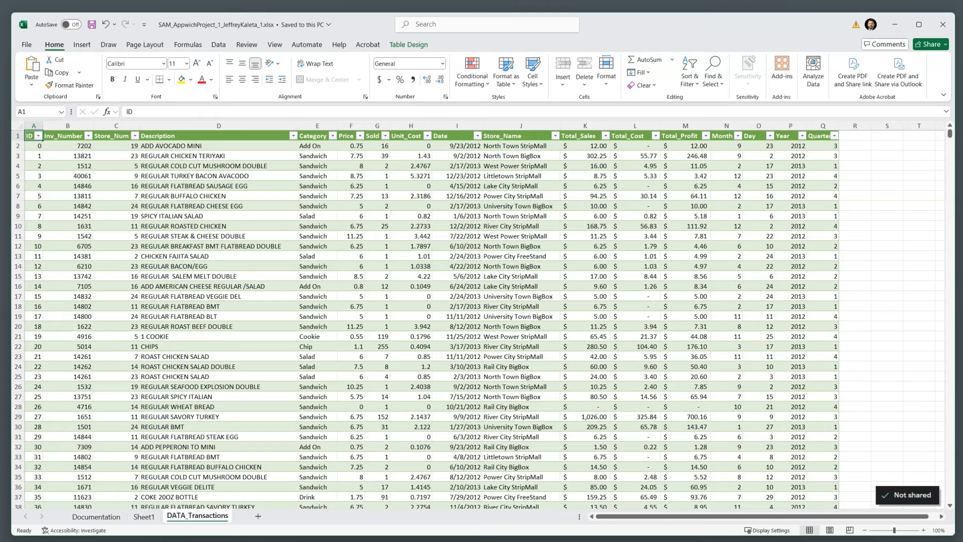
# Rename the Sheet1 worksheet as Descriptives.
pyautogui.click(144, 517)
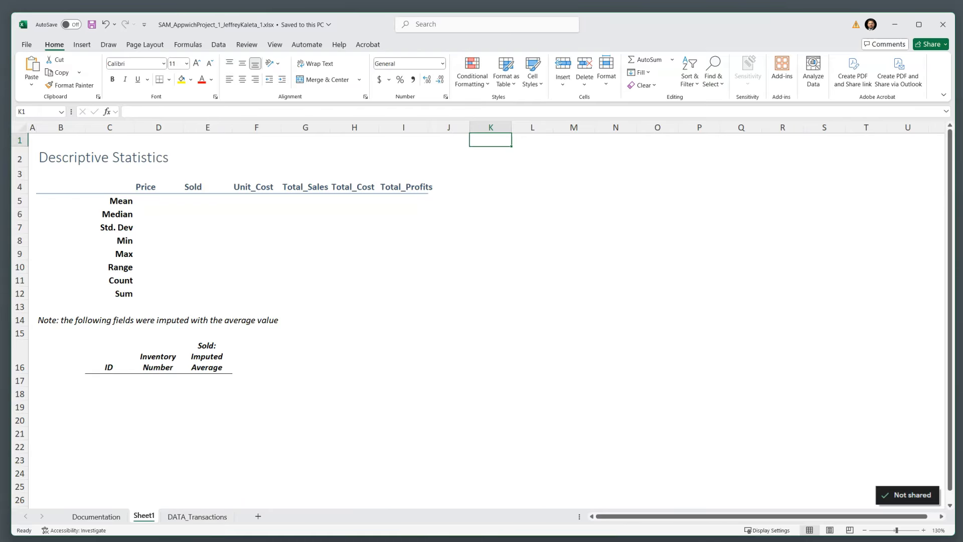
pyautogui.doubleClick(144, 516)
pyautogui.write('D')
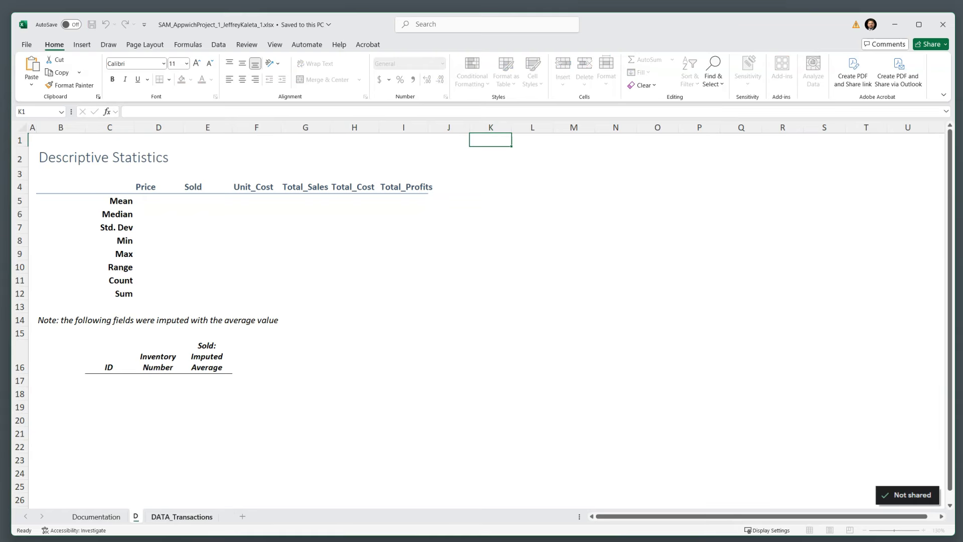
pyautogui.write('escriptives')
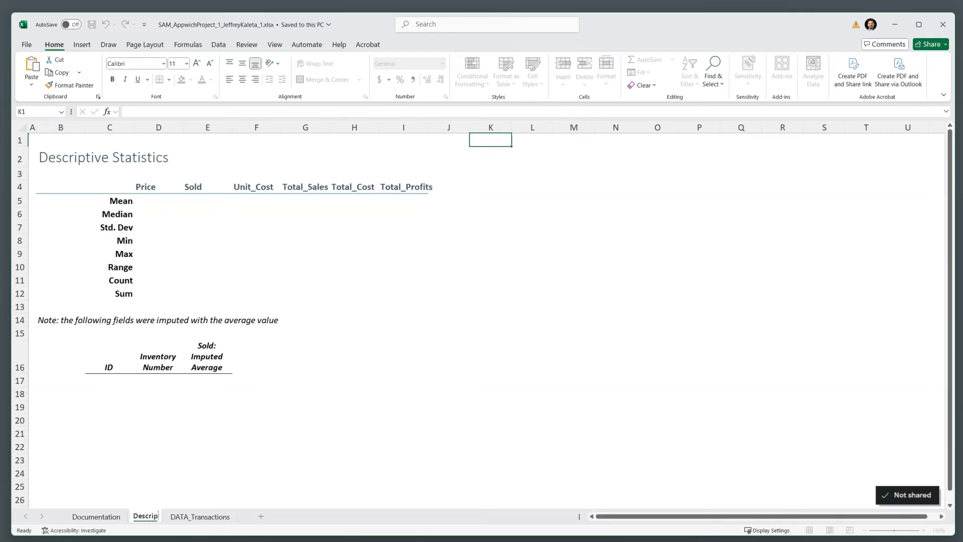
pyautogui.press('Return')
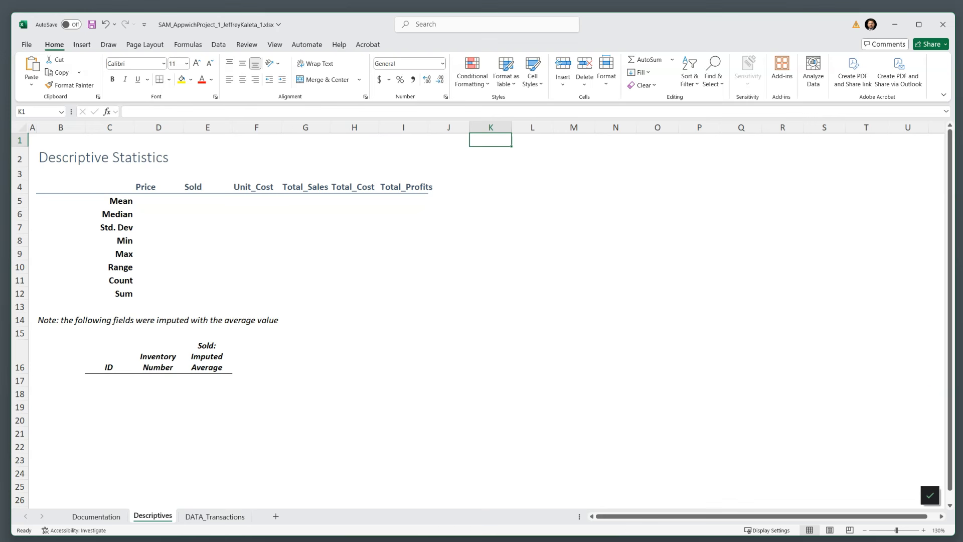
# Calculate the Price mean in cell D5 with =AVERAGE(Transactions[Price]).
pyautogui.click(159, 201)
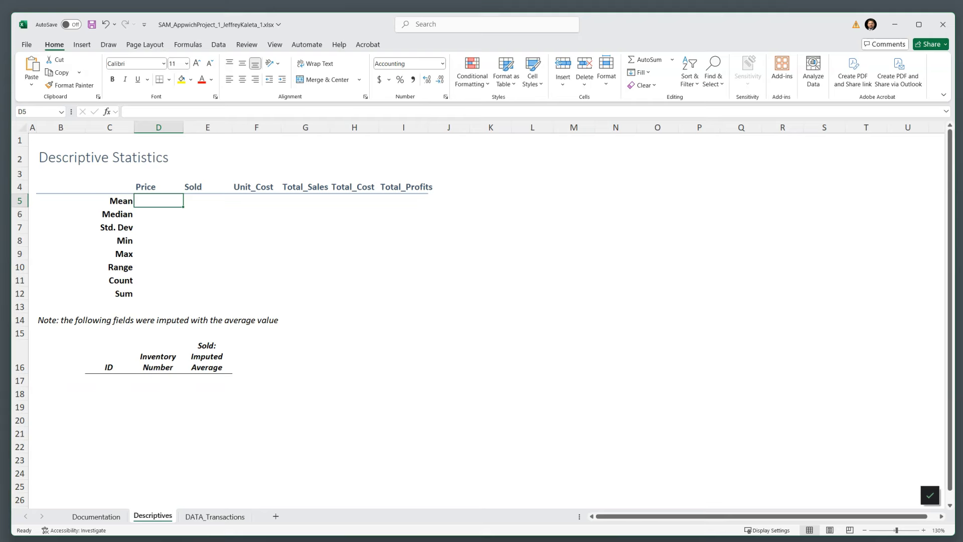
pyautogui.write('=')
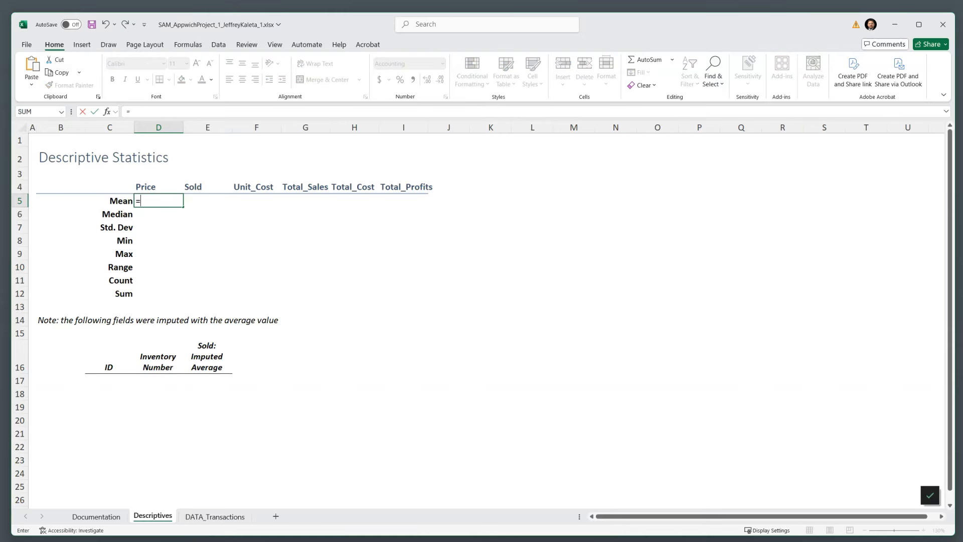
pyautogui.write('Avera')
pyautogui.press('Tab')
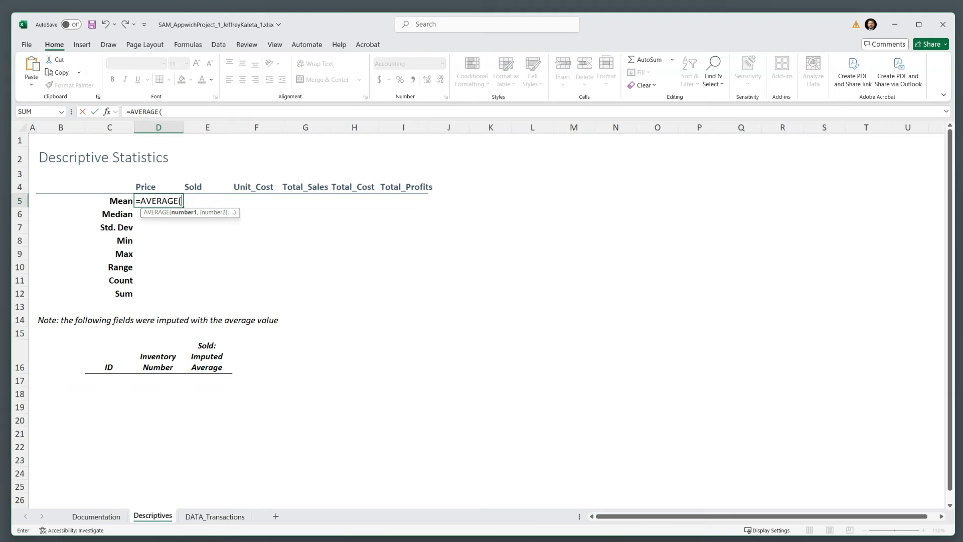
pyautogui.write('Transactions[')
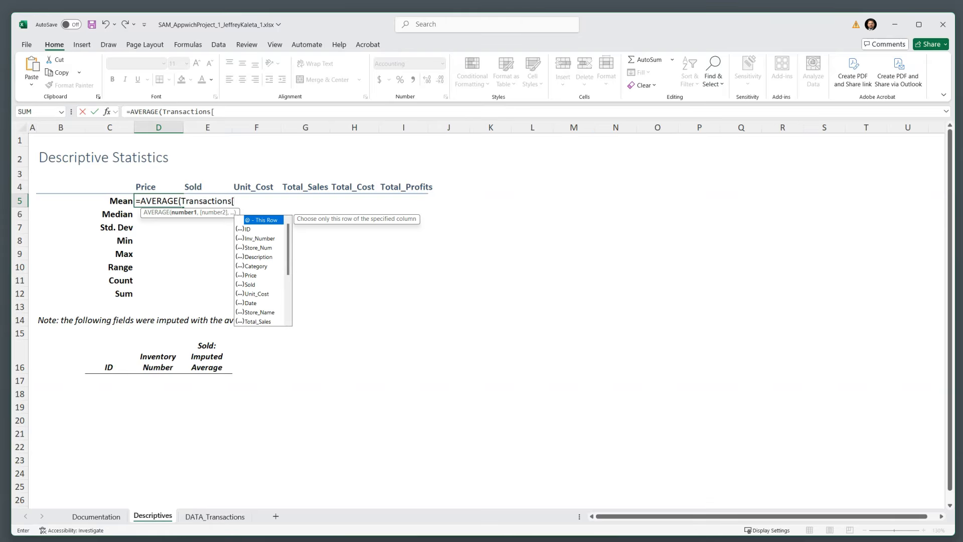
pyautogui.write('P')
pyautogui.press('Tab')
pyautogui.write('])')
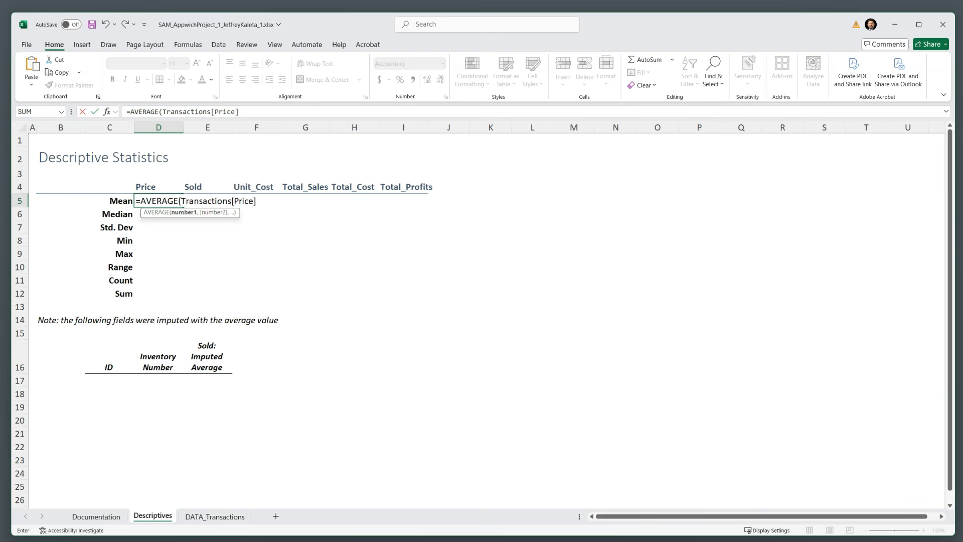
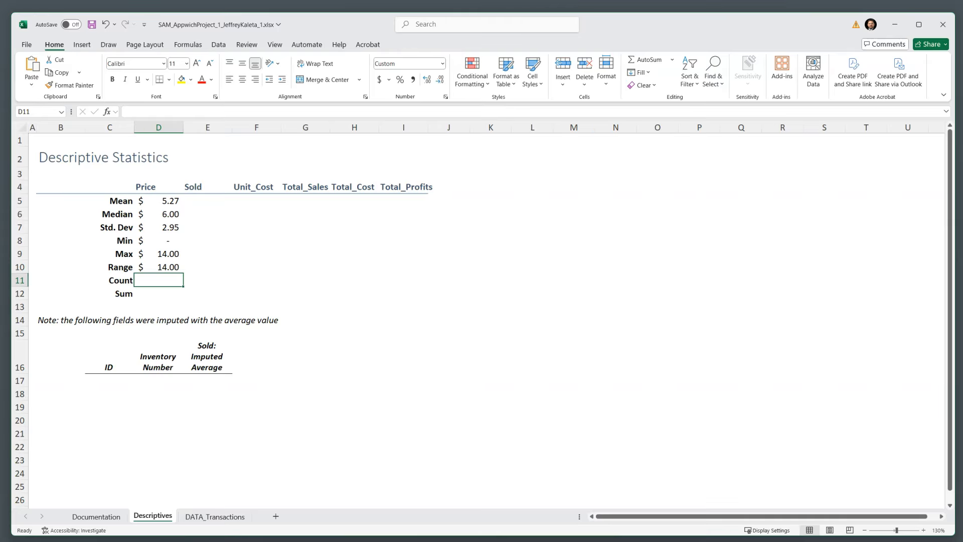
# Calculate the Price count in D11 with =COUNT(Transactions[Price]) and the Price sum in D12 with the SUM function.
pyautogui.write('=count')
pyautogui.press('Tab')
pyautogui.write('Transactions[Price])')
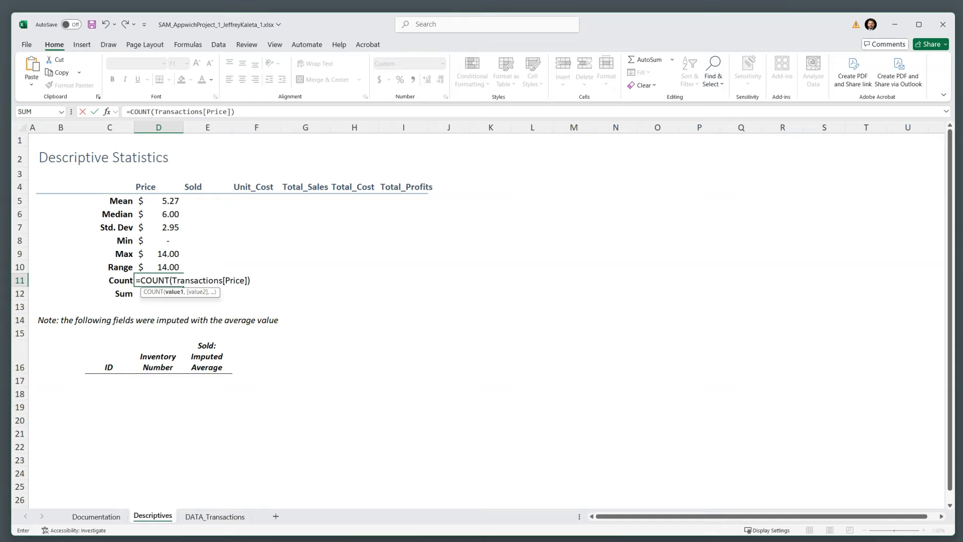
pyautogui.press('Return')
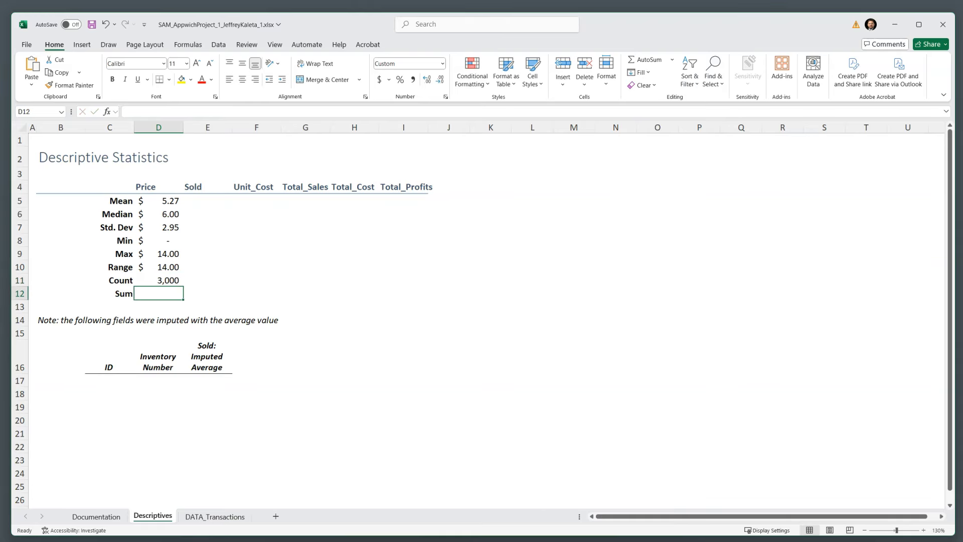
pyautogui.write('=sum')
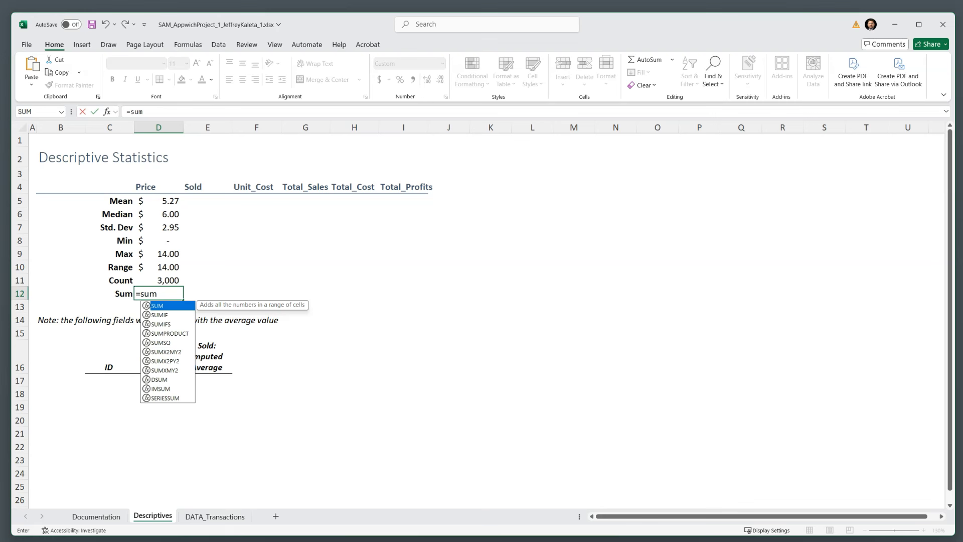
pyautogui.press('Tab')
pyautogui.press('Return')
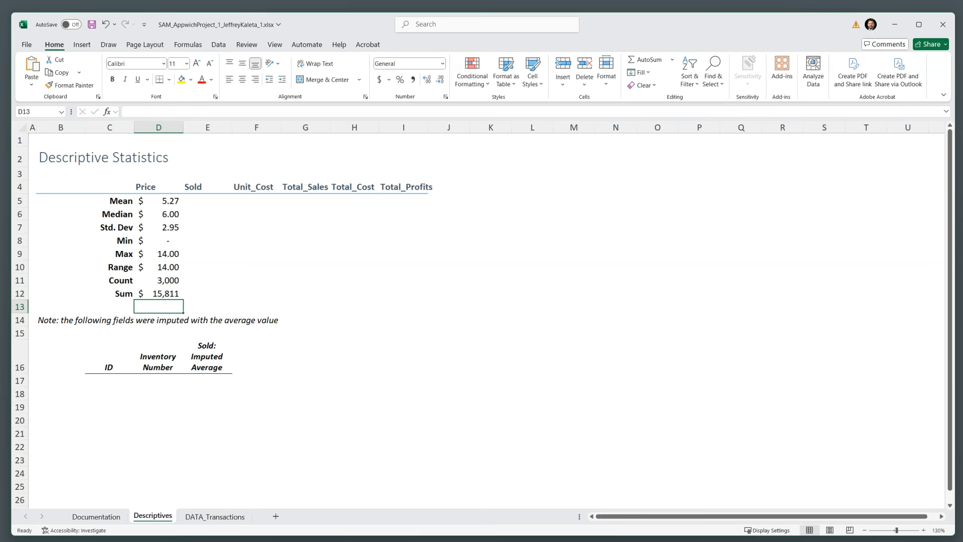
# Review the Price statistics and compare the order of the Price, Sold and Unit_Cost columns on the DATA_Transactions sheet with the Descriptives sheet.
pyautogui.moveTo(158, 201); pyautogui.dragTo(159, 295)
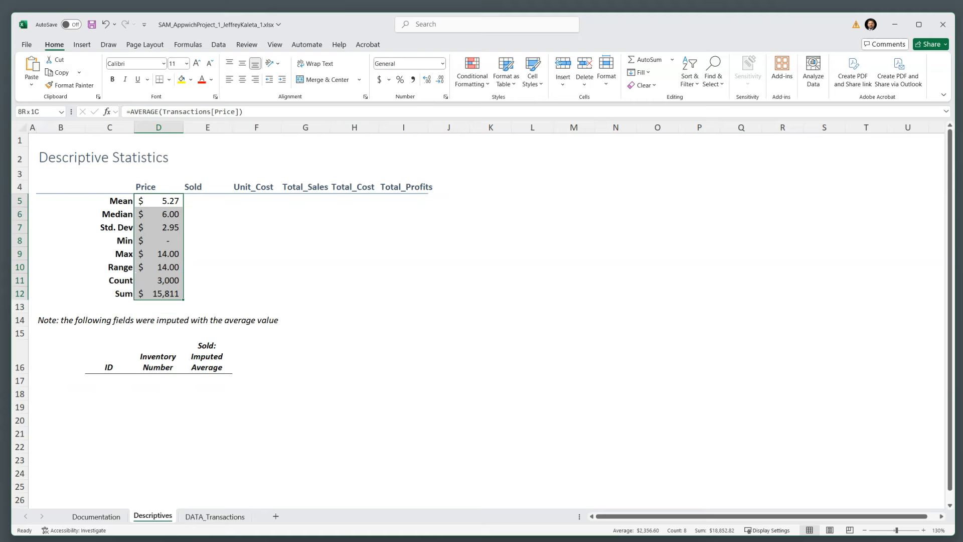
pyautogui.click(256, 280)
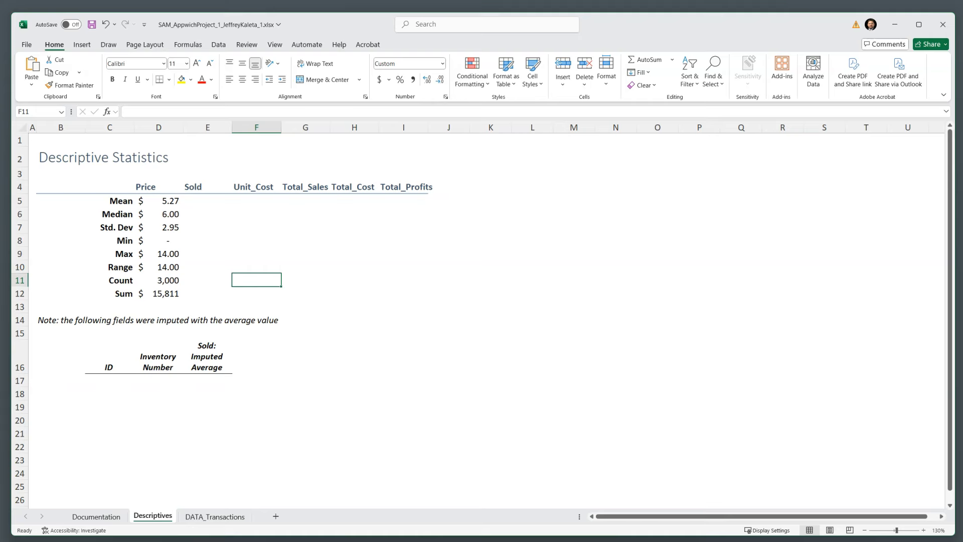
pyautogui.click(159, 280)
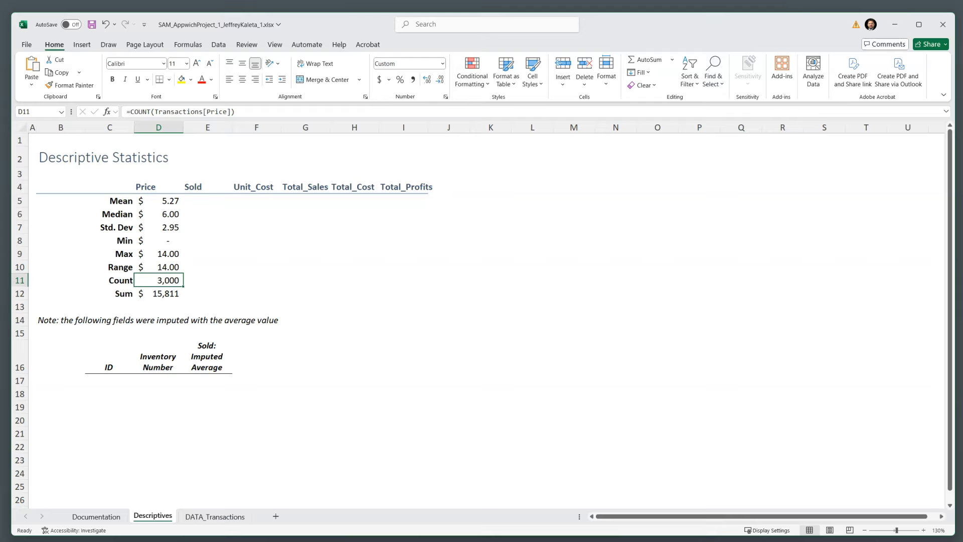
pyautogui.click(208, 200)
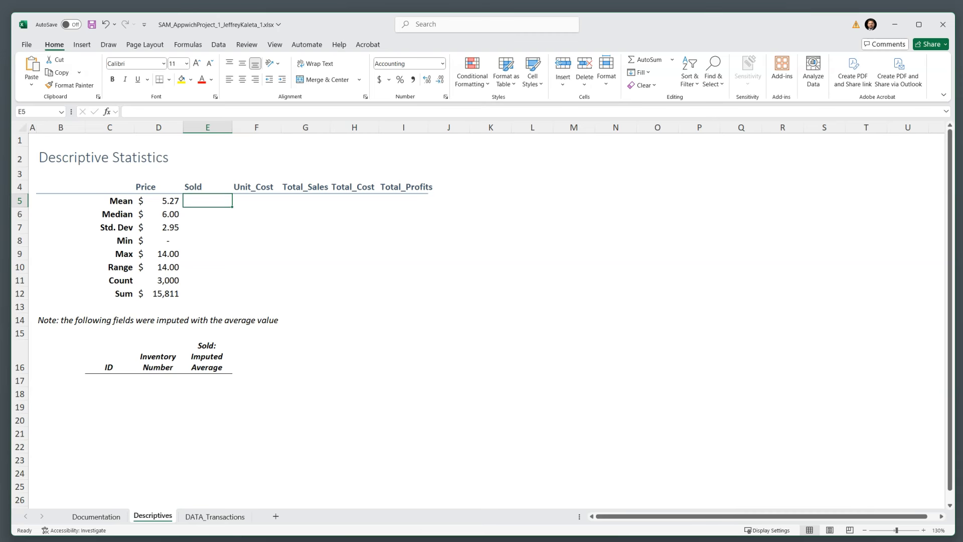
pyautogui.click(215, 517)
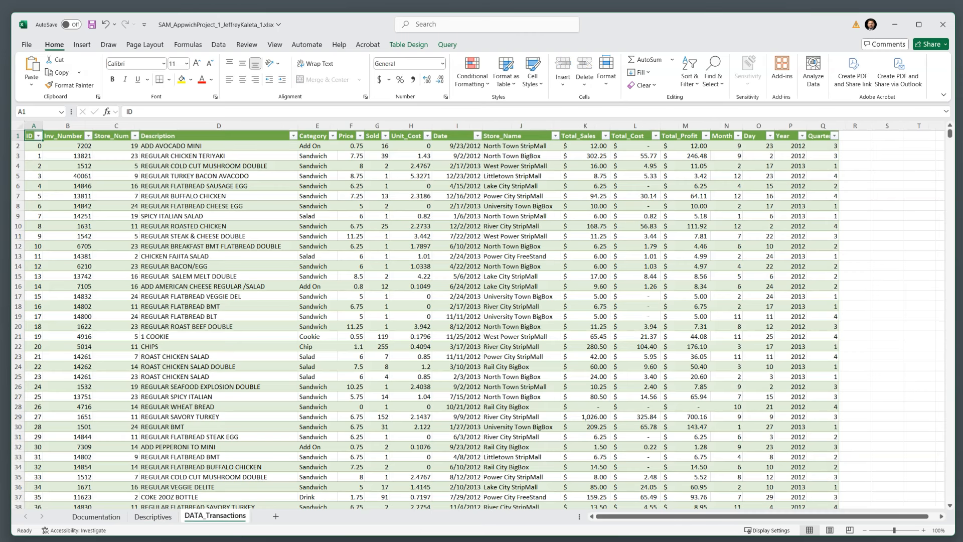
pyautogui.click(350, 126)
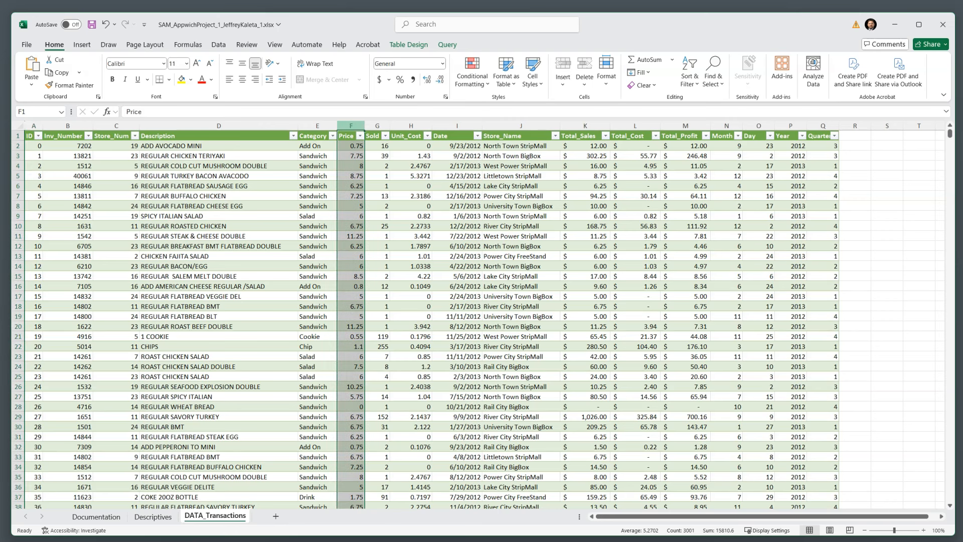
pyautogui.click(377, 126)
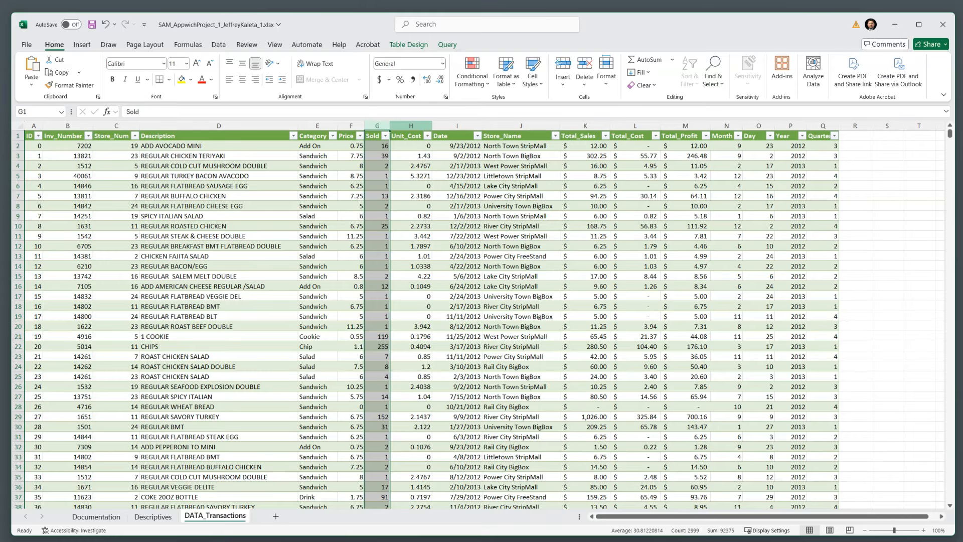
pyautogui.click(410, 126)
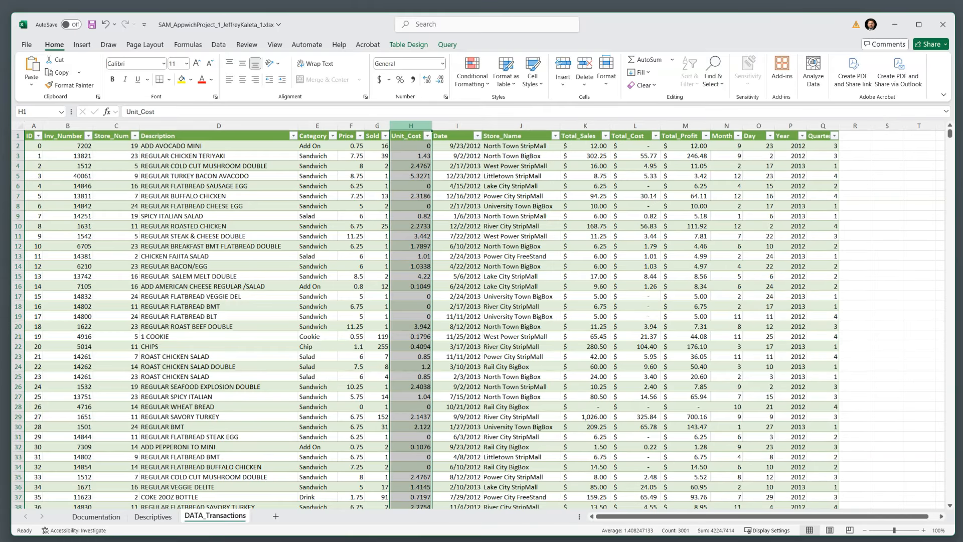
pyautogui.click(153, 516)
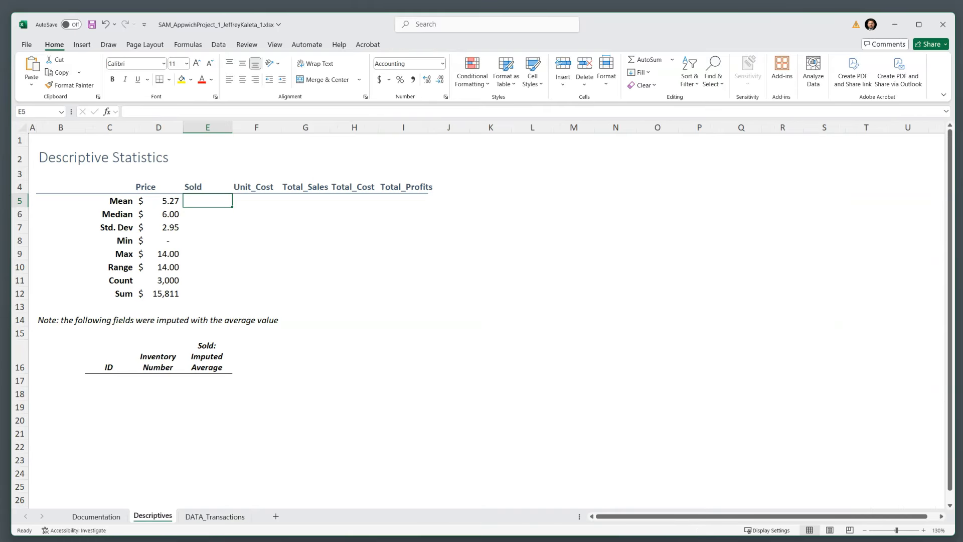
# Fill the Price statistics formulas in D5:D12 across the Sold and Unit_Cost columns and check the table column each mean formula references.
pyautogui.click(158, 201)
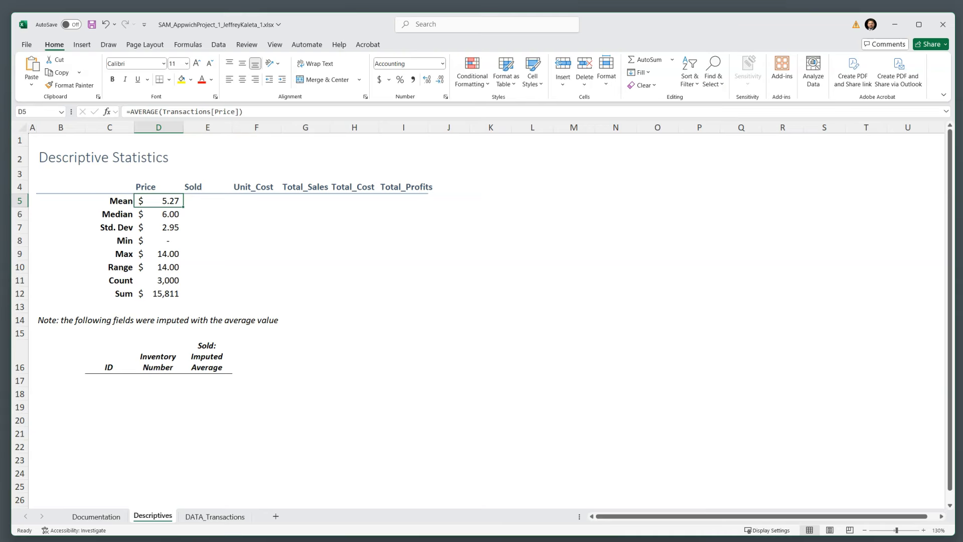
pyautogui.hotkey('ctrl', 'shift', 'Down')
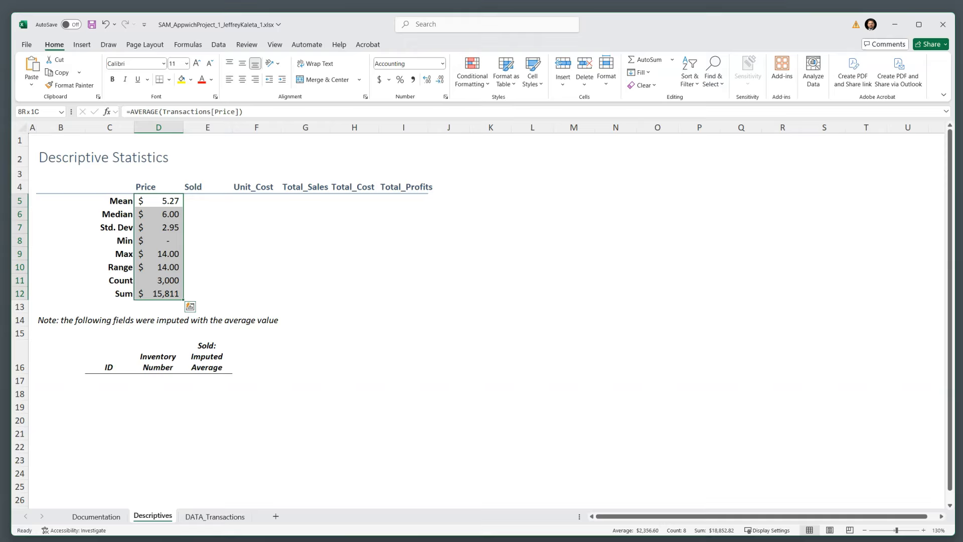
pyautogui.hotkey('shift', 'Right')
pyautogui.hotkey('shift', 'Right')
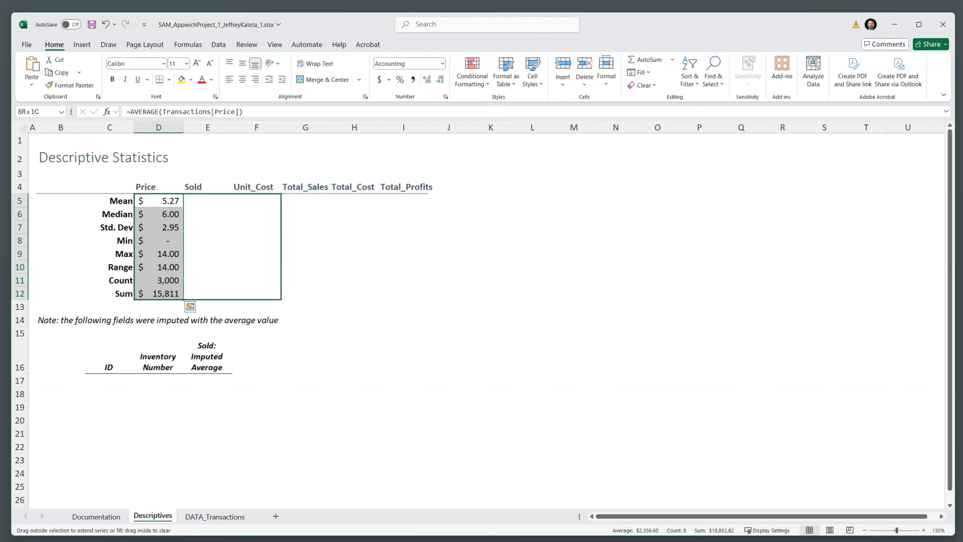
pyautogui.hotkey('ctrl', 'r')
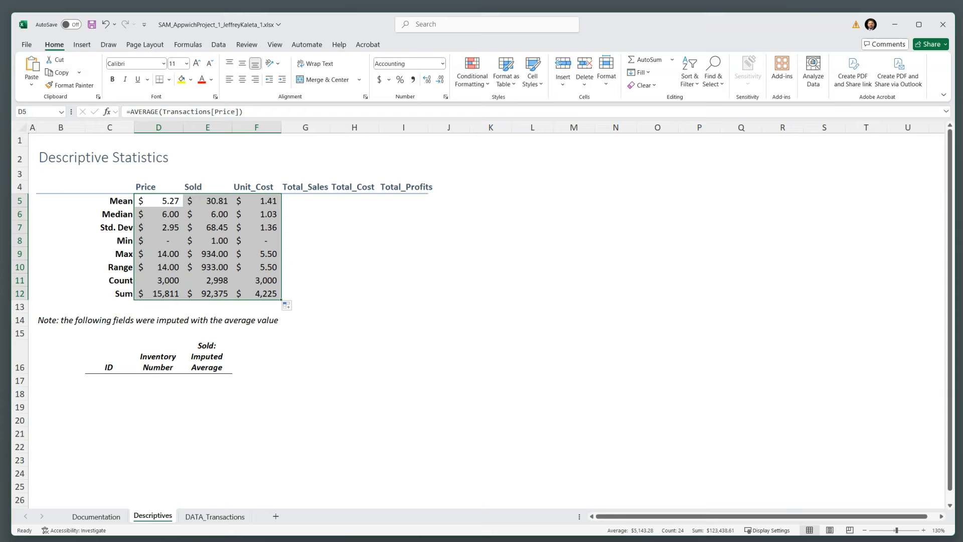
pyautogui.doubleClick(223, 201)
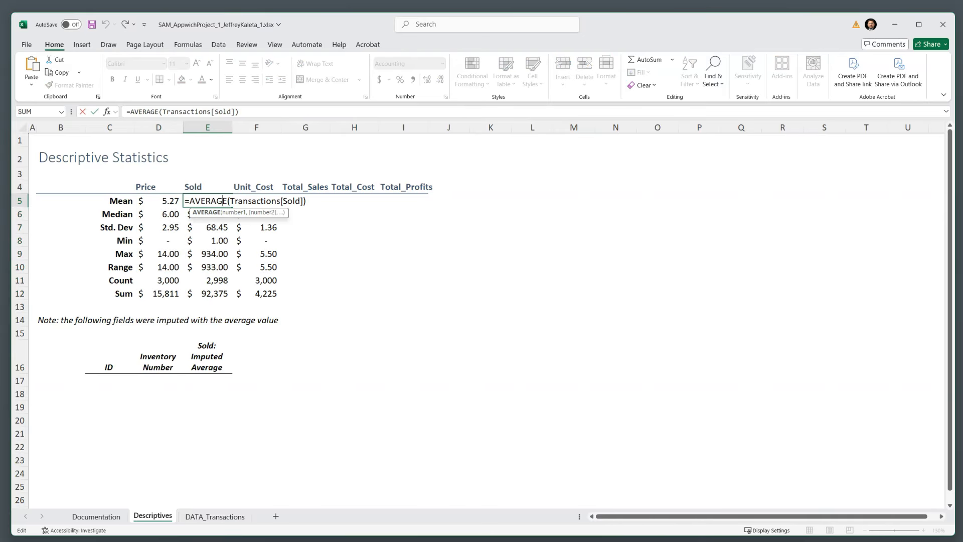
pyautogui.press('Escape')
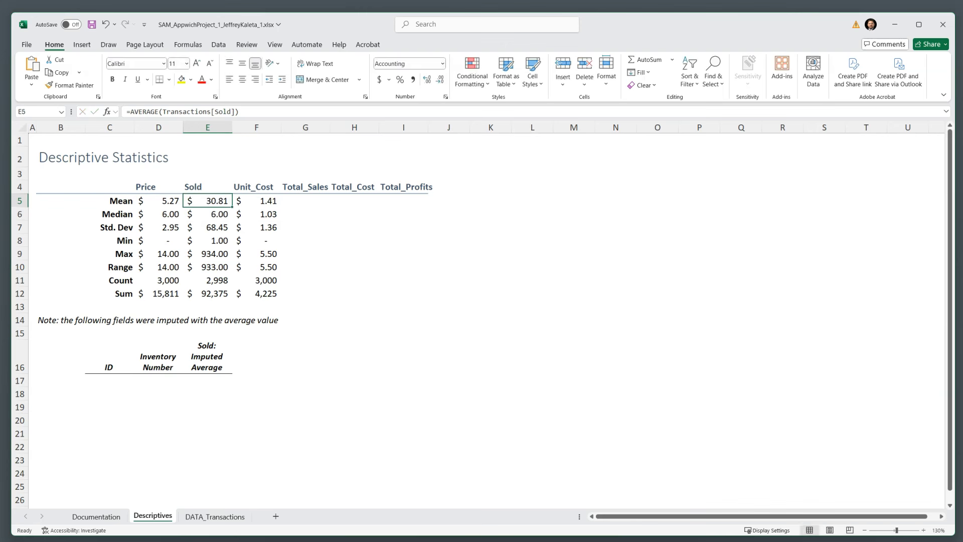
pyautogui.click(256, 201)
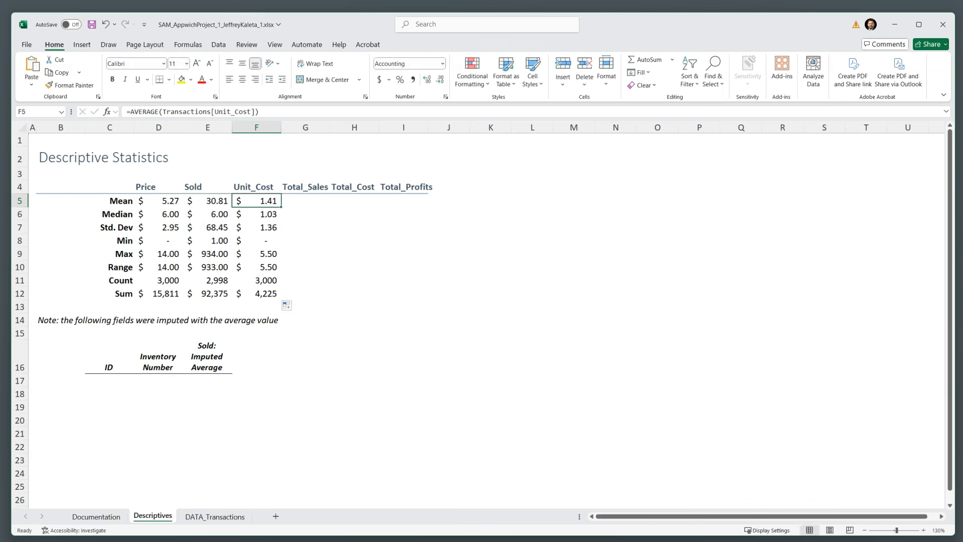
pyautogui.press('F2')
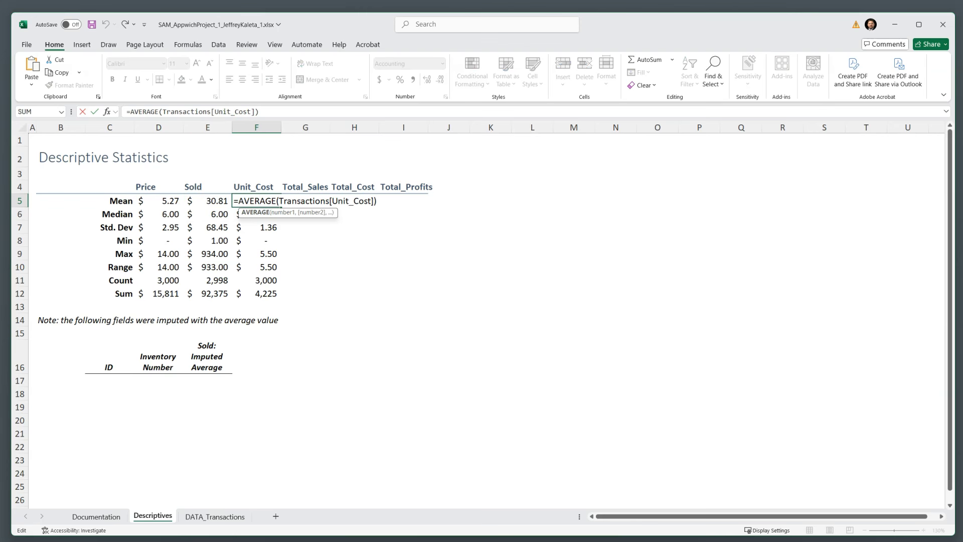
pyautogui.hotkey('ctrl', 'Return')
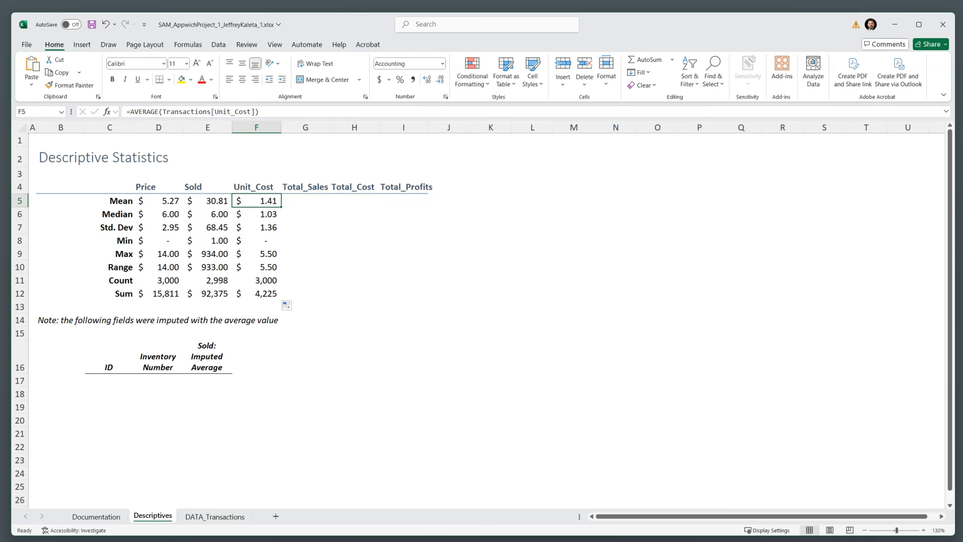
# Fill the Unit_Cost statistics formulas in F5:F12 into the Total_Sales column and check the table column its mean formula references.
pyautogui.hotkey('ctrl', 'shift', 'Down')
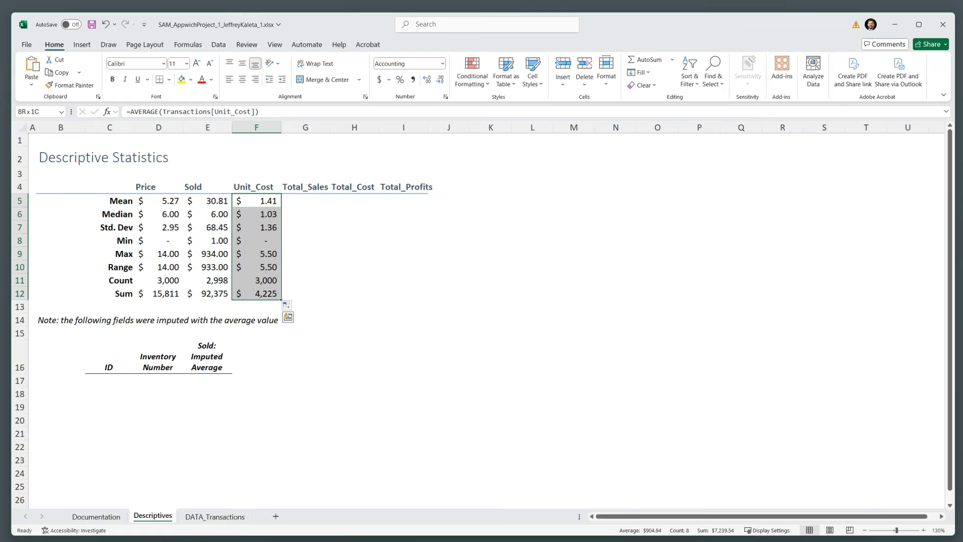
pyautogui.hotkey('shift', 'Right')
pyautogui.hotkey('ctrl', 'r')
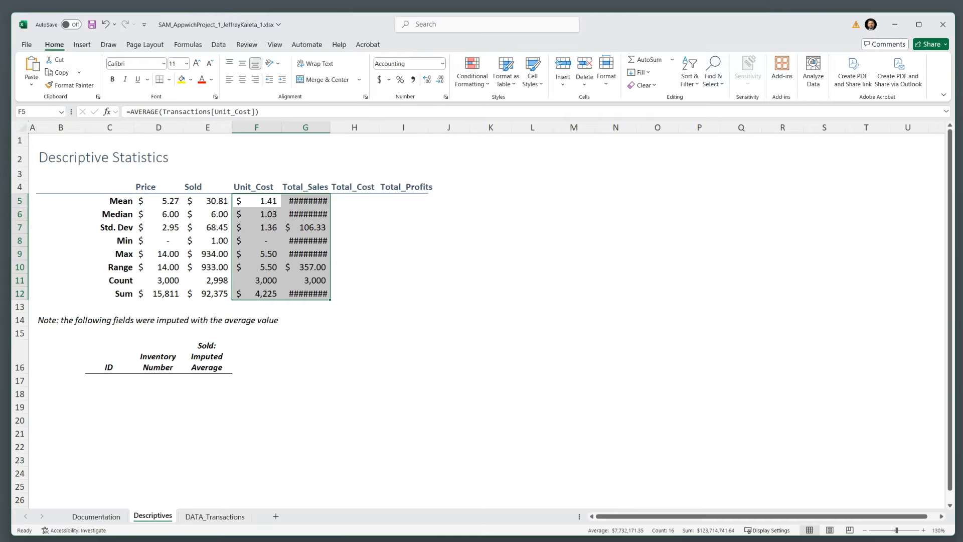
pyautogui.doubleClick(315, 201)
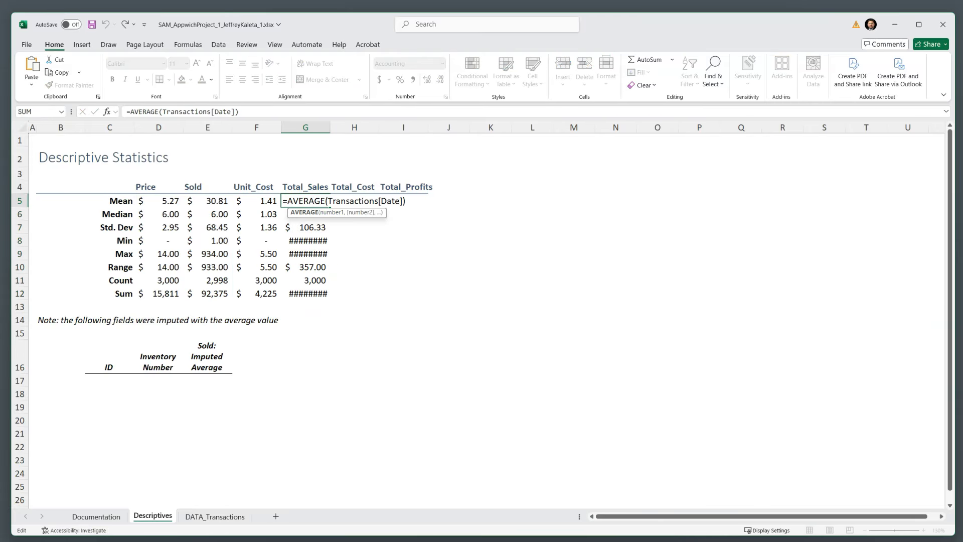
pyautogui.press('Escape')
# Examine the order of the columns following Unit_Cost on the DATA_Transactions sheet and return to the Descriptives sheet.
pyautogui.hotkey('ctrl', 'pagedown')
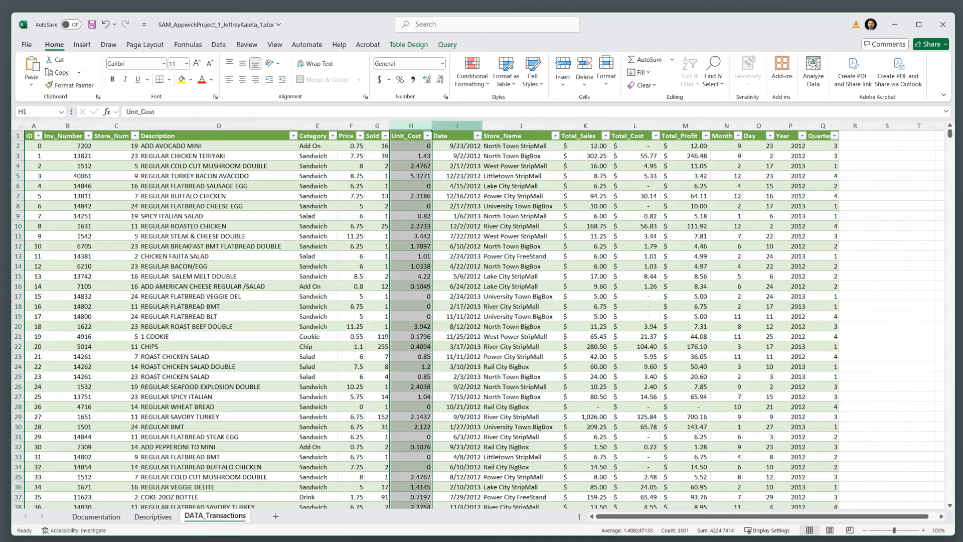
pyautogui.click(457, 126)
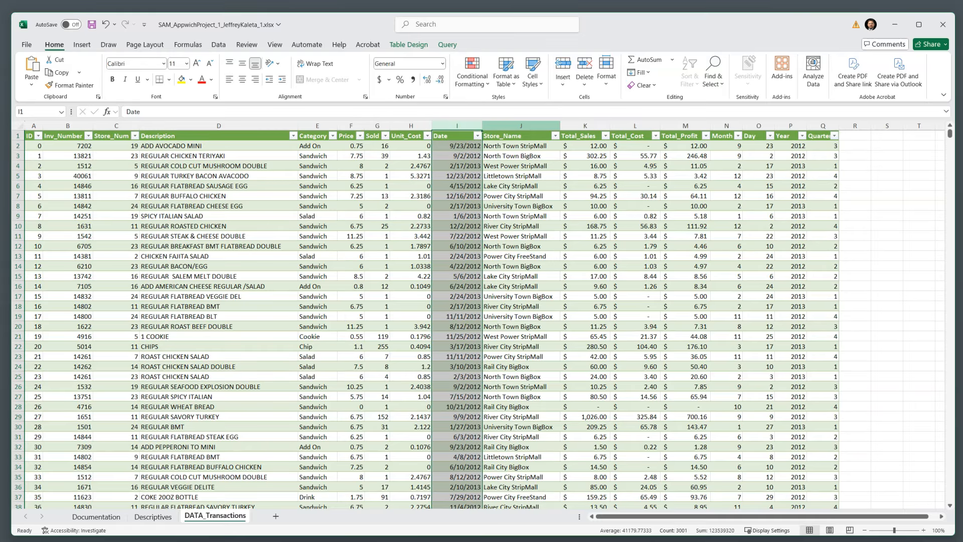
pyautogui.click(521, 126)
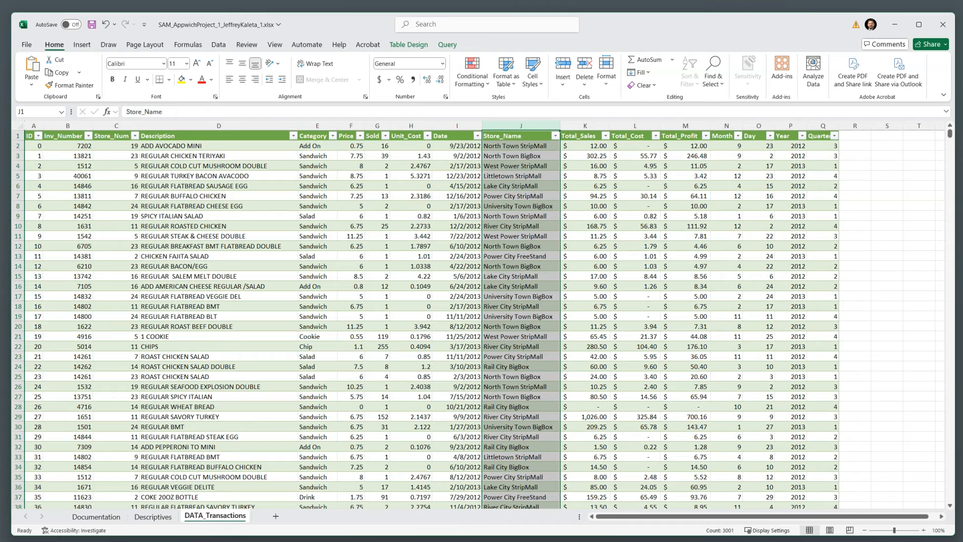
pyautogui.click(153, 517)
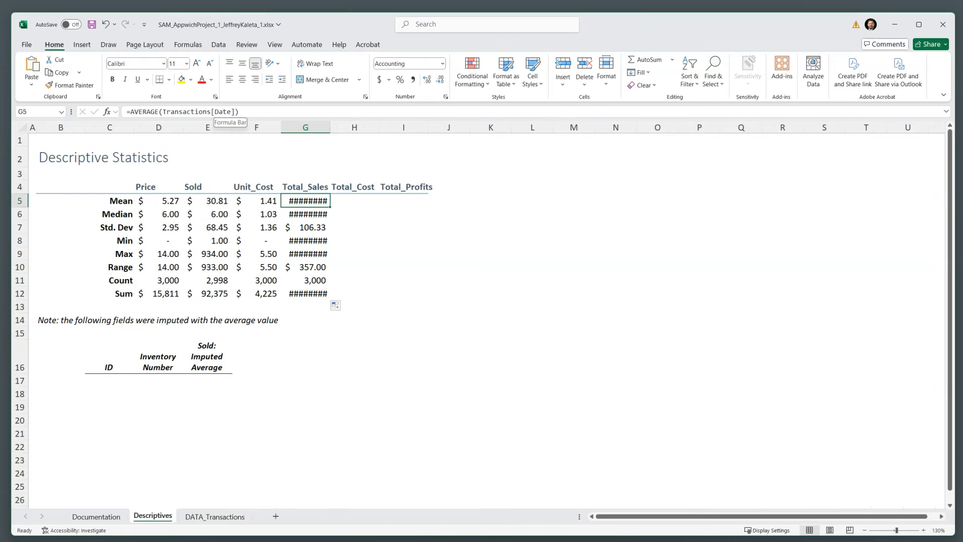
# Replace all occurrences of Date with Total_Sales in the statistics formulas in G5:G12.
pyautogui.hotkey('ctrl', 'shift', 'Down')
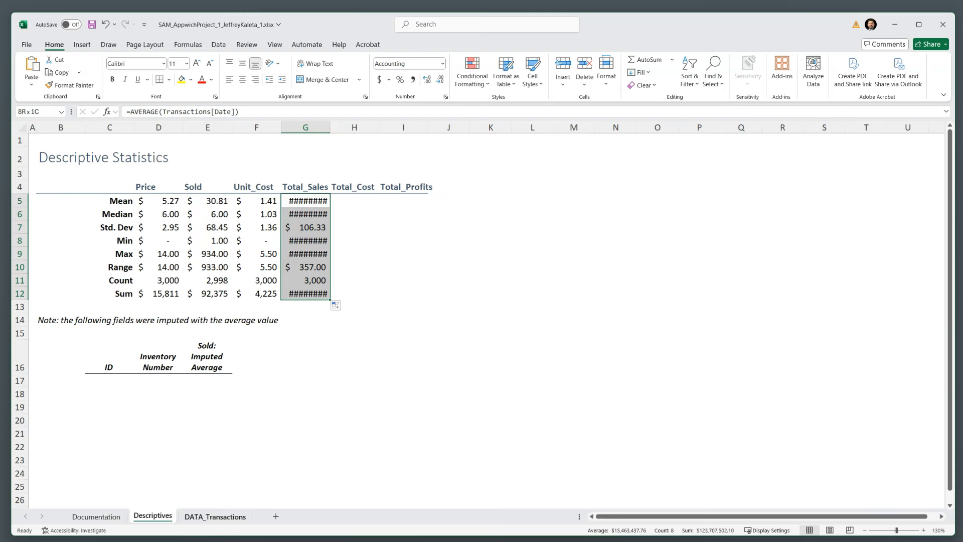
pyautogui.click(215, 517)
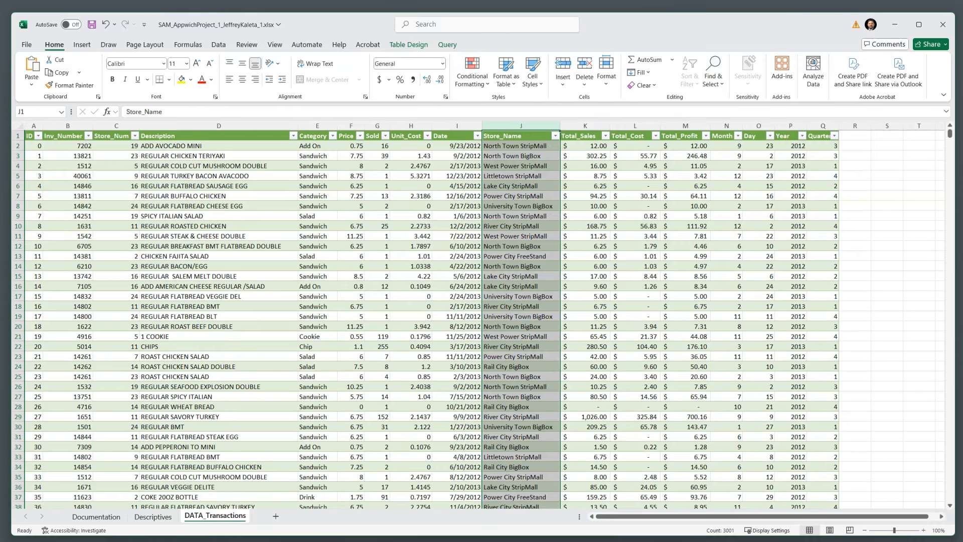
pyautogui.click(153, 517)
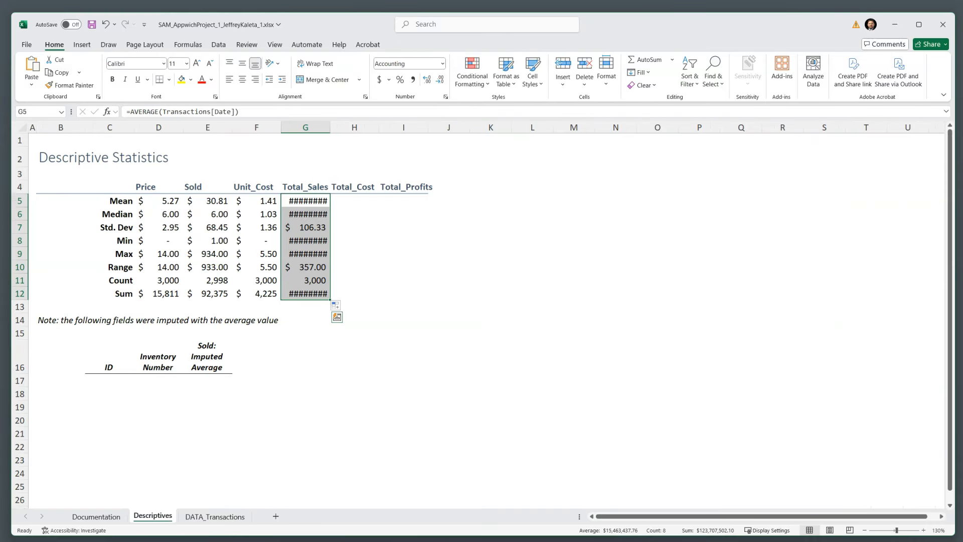
pyautogui.click(337, 306)
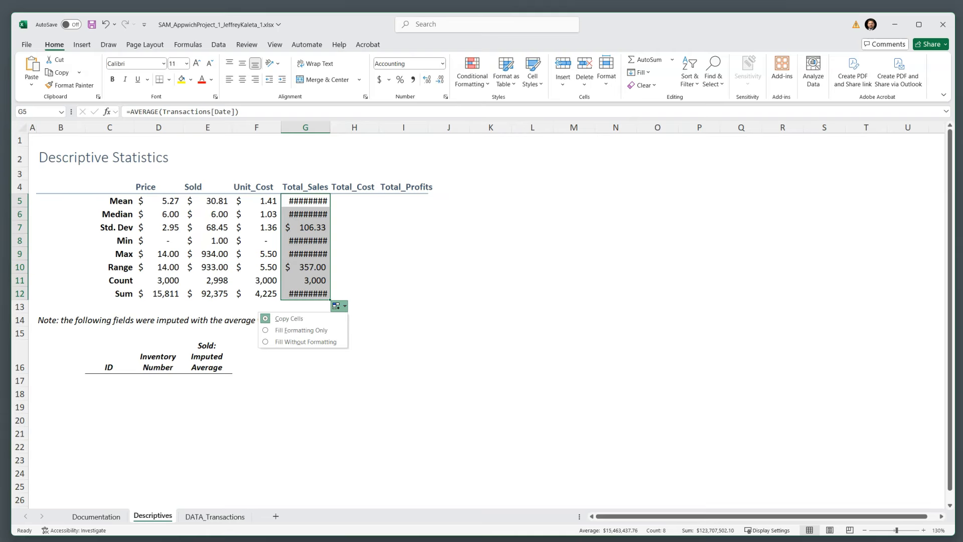
pyautogui.click(713, 70)
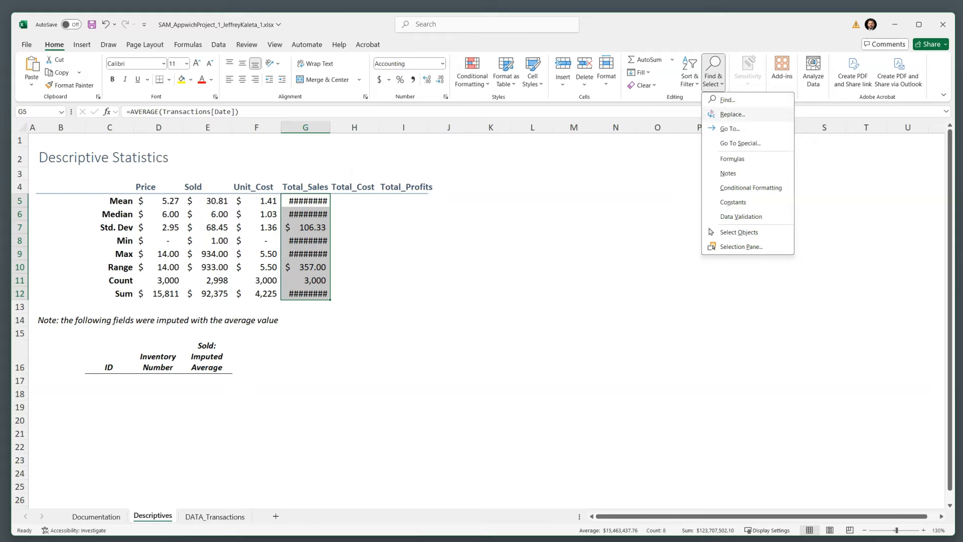
pyautogui.click(728, 115)
pyautogui.write('Date')
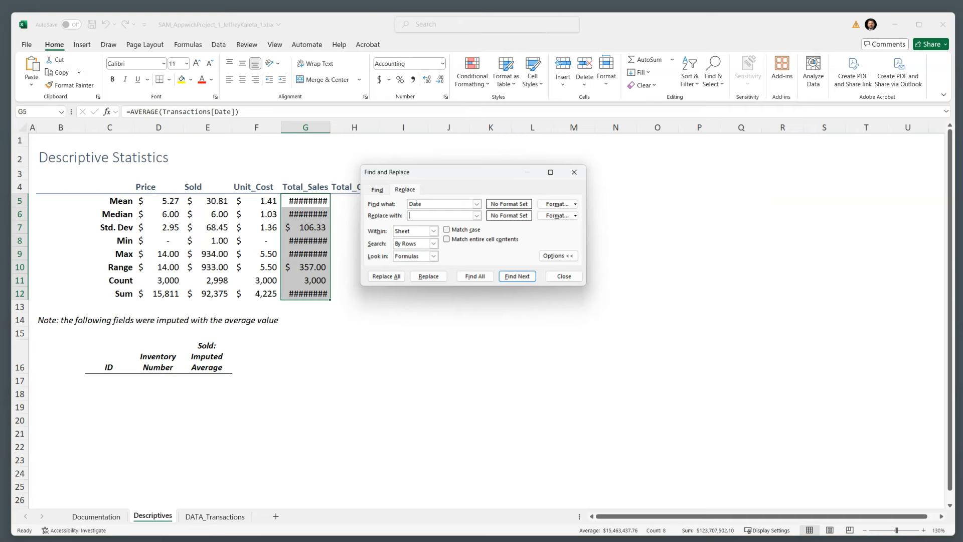
pyautogui.write('Total_Sales')
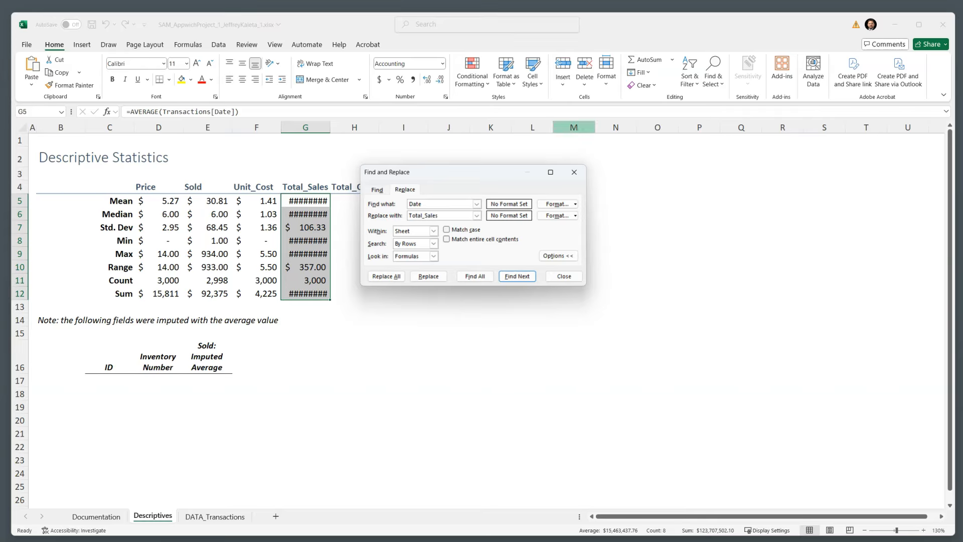
pyautogui.click(387, 276)
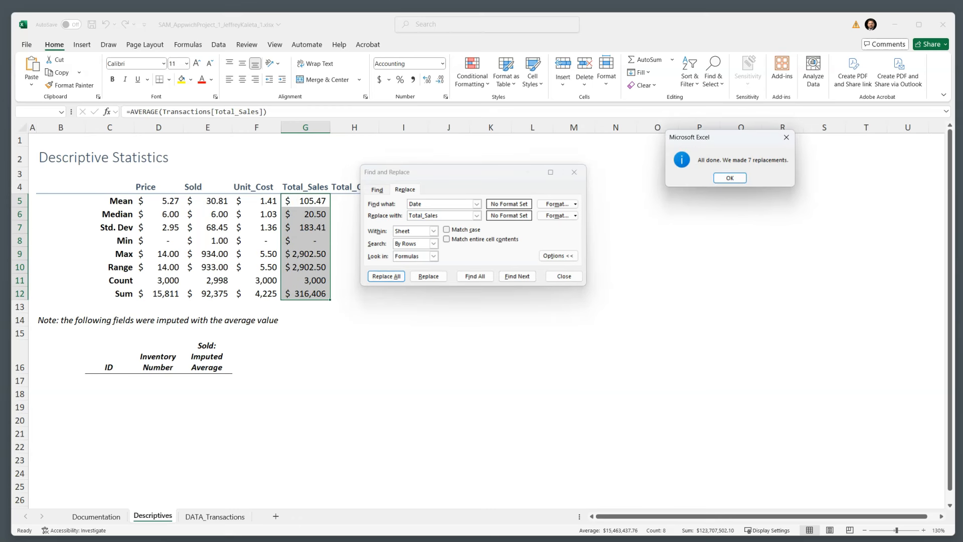
pyautogui.click(729, 178)
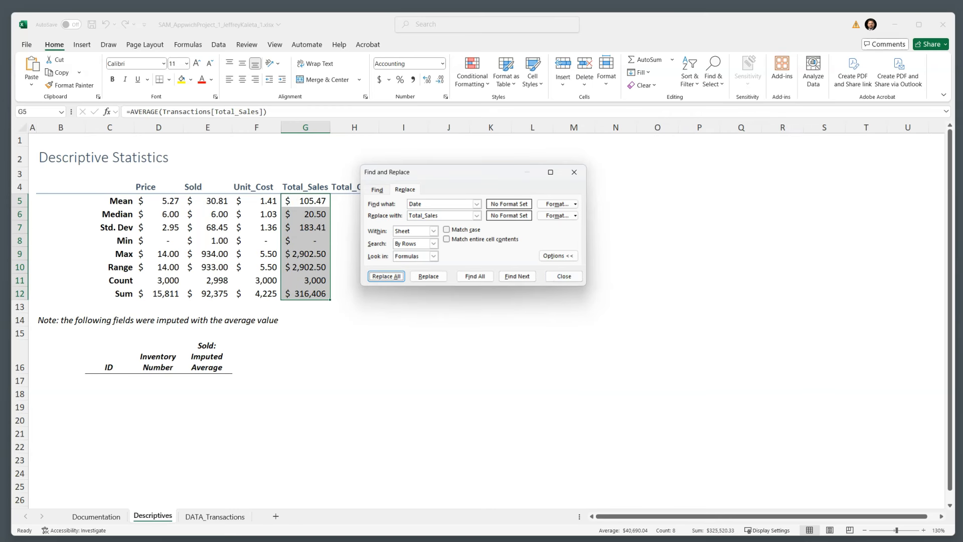
pyautogui.click(564, 276)
# Check the table column referenced by the mean and median formulas in the Total_Sales column.
pyautogui.doubleClick(308, 202)
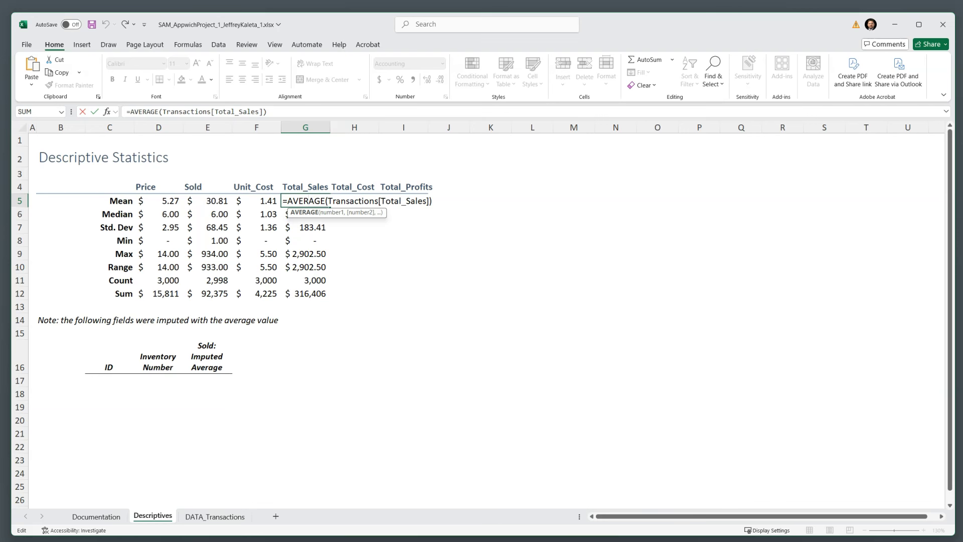
pyautogui.press('Escape')
pyautogui.click(305, 214)
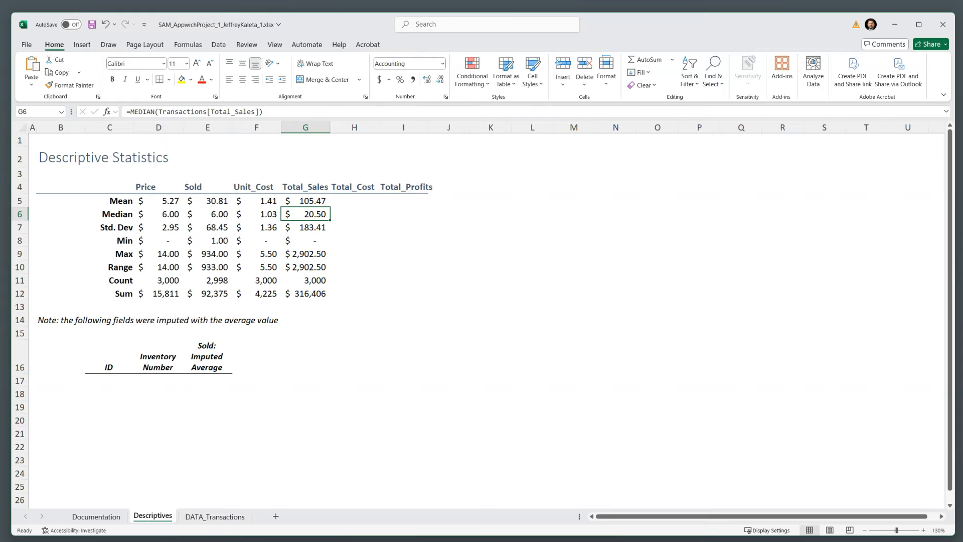
# Fill the Total_Sales formulas in G5:G12 across Total_Cost and Total_Profits, and compare the column order with the DATA_Transactions sheet.
pyautogui.moveTo(306, 200); pyautogui.dragTo(428, 297)
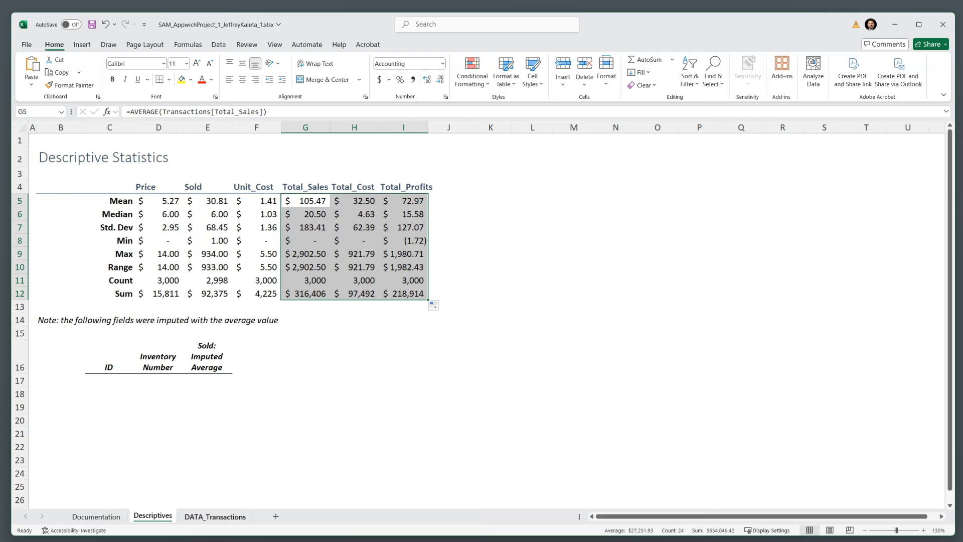
pyautogui.click(215, 517)
pyautogui.moveTo(585, 126); pyautogui.dragTo(685, 126)
pyautogui.click(153, 516)
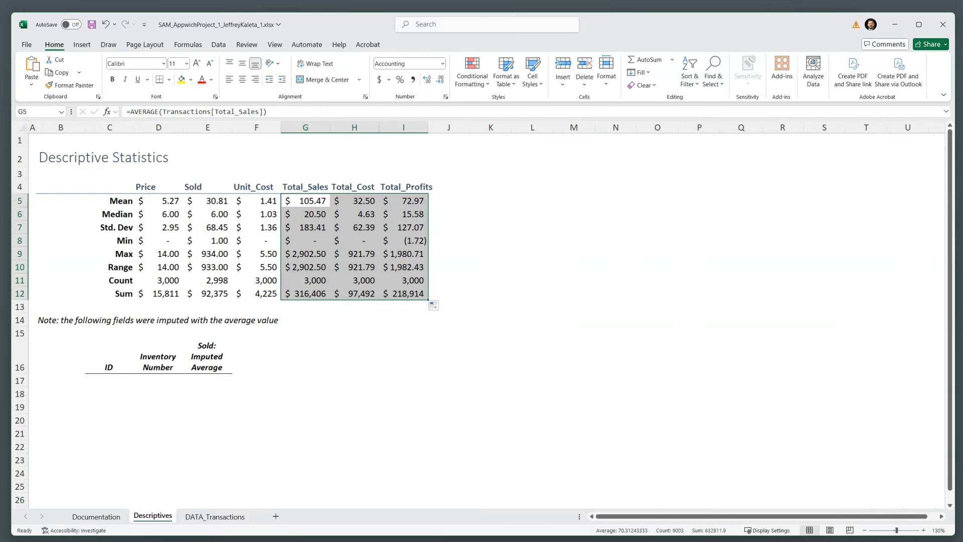
# Display the formulas instead of the calculated values on the Descriptives sheet.
pyautogui.click(403, 333)
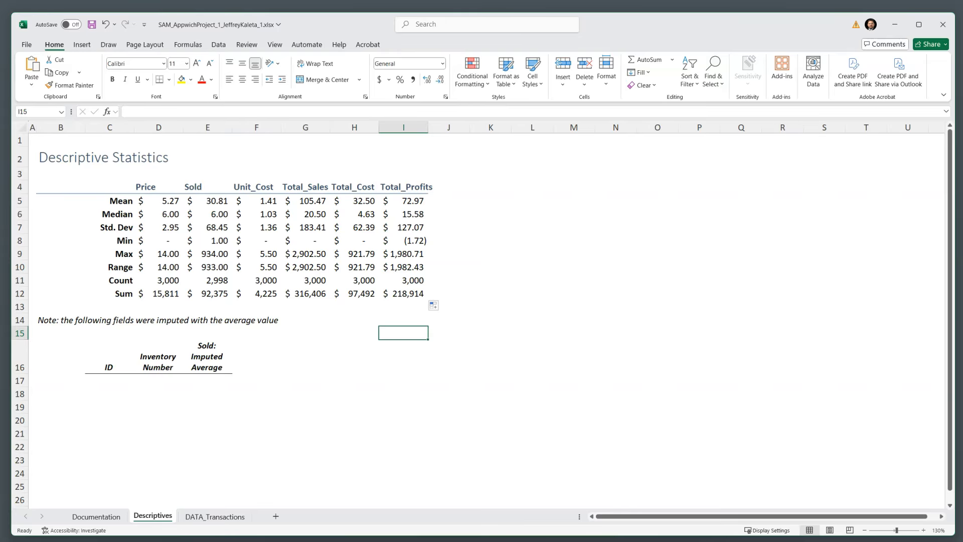
pyautogui.scroll(2, 482, 314)
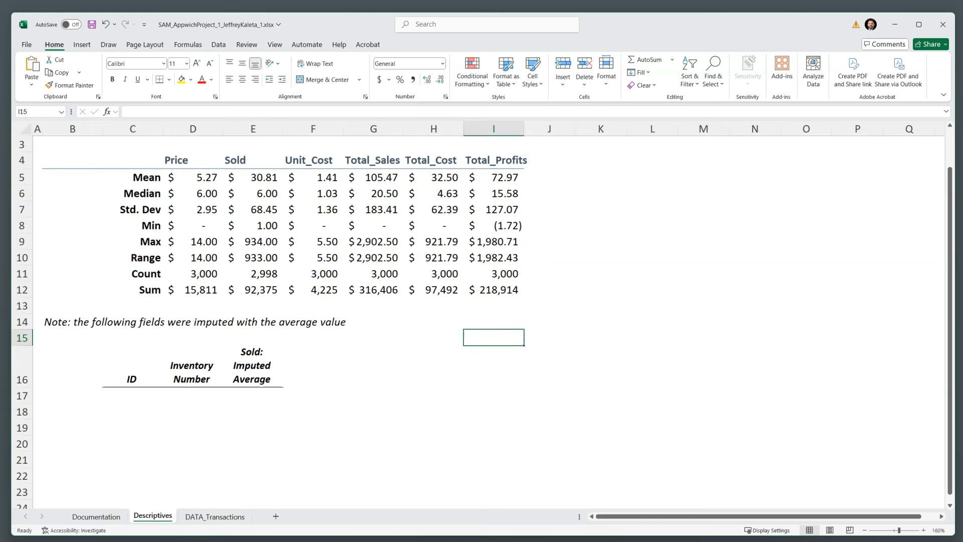
pyautogui.scroll(1, 482, 318)
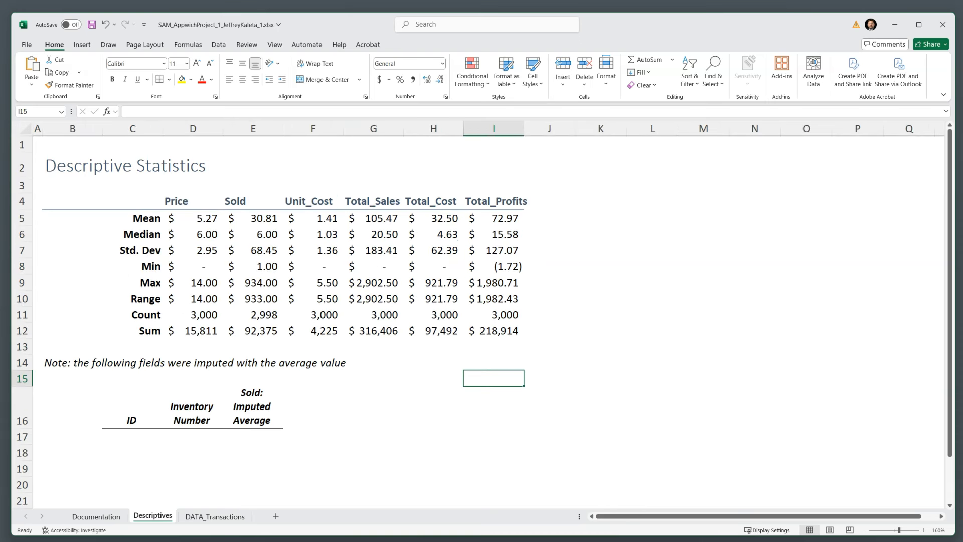
pyautogui.hotkey('ctrl', '`')
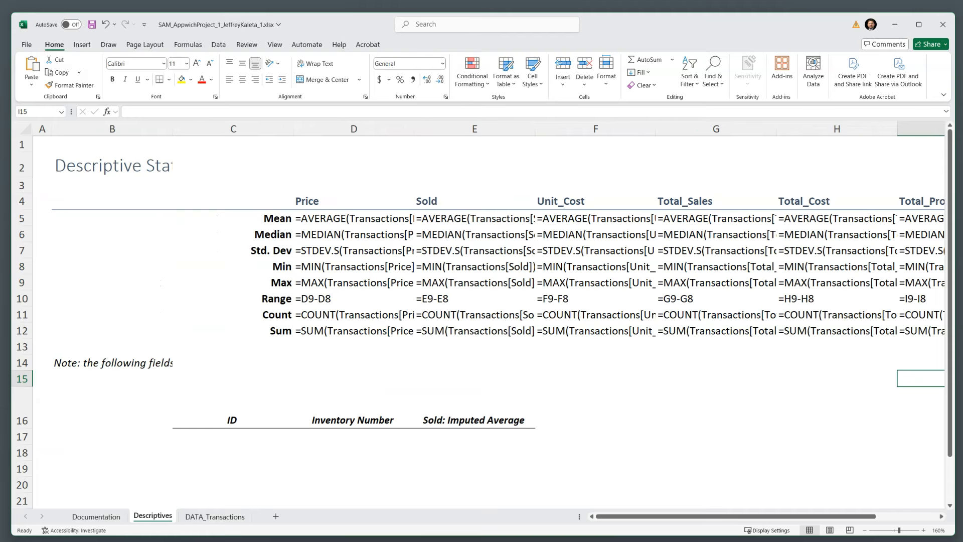
pyautogui.scroll(-4, 482, 321)
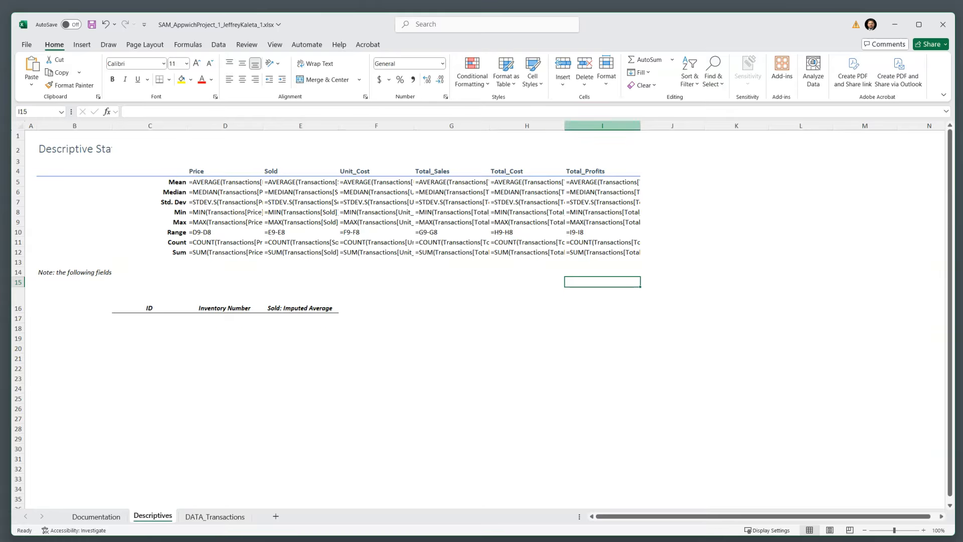
# Widen columns D through I equally to make the statistics formulas readable.
pyautogui.moveTo(602, 126); pyautogui.dragTo(221, 126)
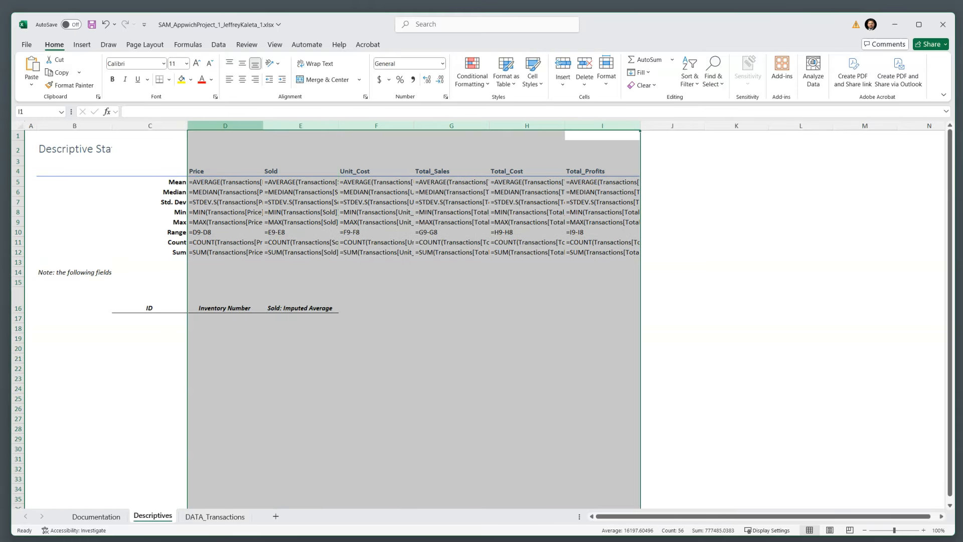
pyautogui.moveTo(640, 126); pyautogui.dragTo(711, 126)
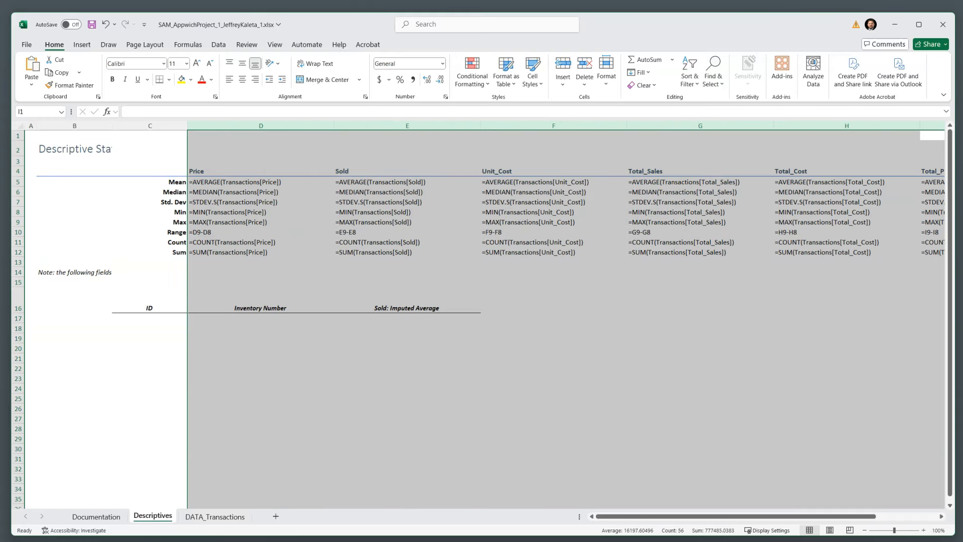
pyautogui.moveTo(334, 126); pyautogui.dragTo(296, 126)
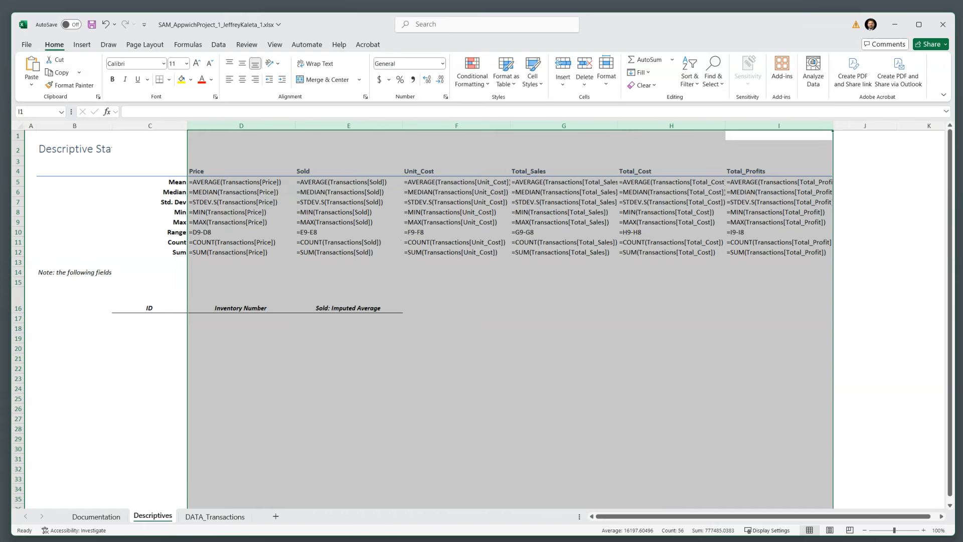
pyautogui.click(564, 348)
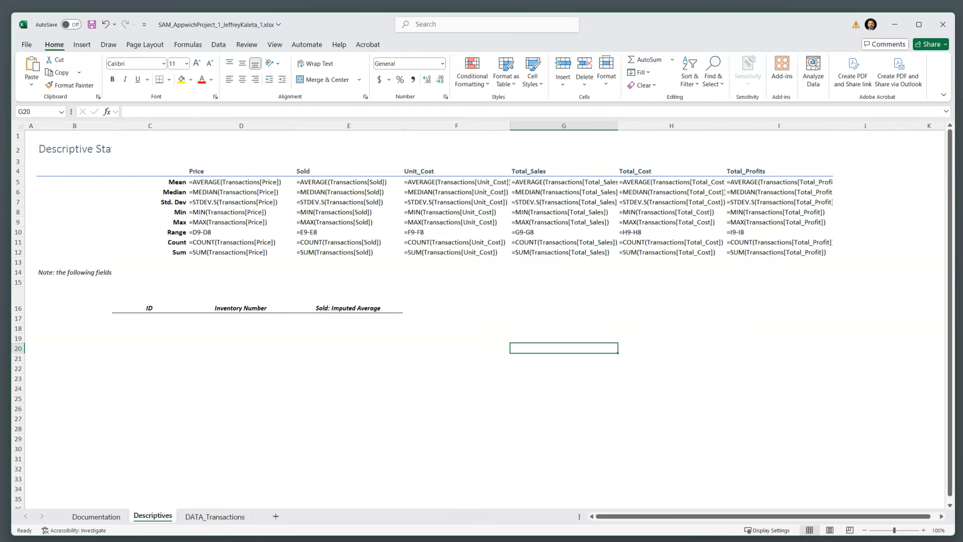
# Autofit the Unit_Cost column to the width of its formulas.
pyautogui.scroll(2, 478, 314)
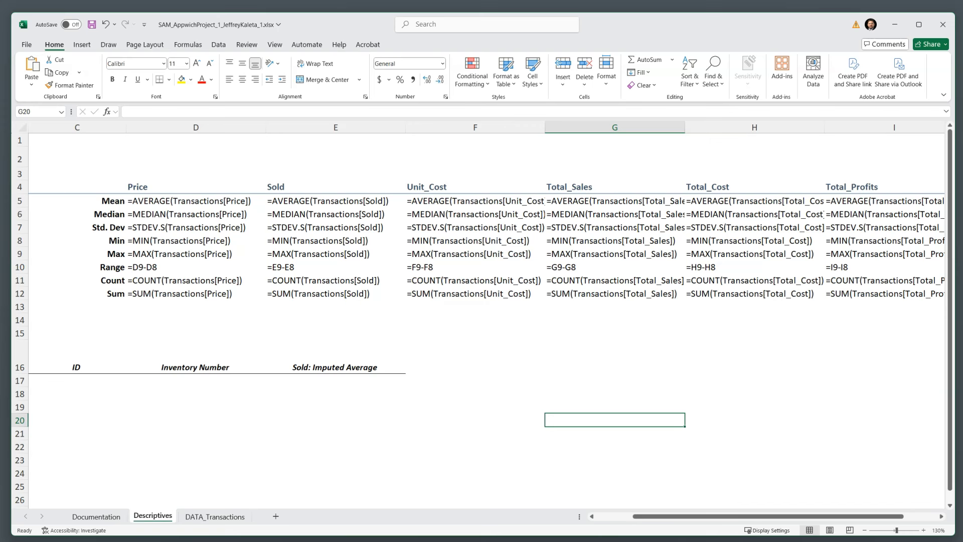
pyautogui.click(475, 127)
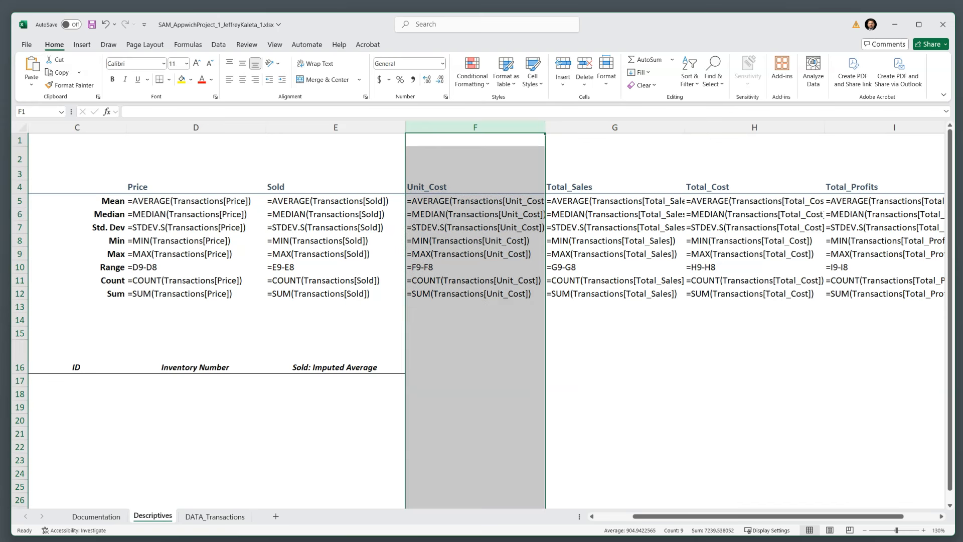
pyautogui.doubleClick(545, 127)
pyautogui.click(629, 394)
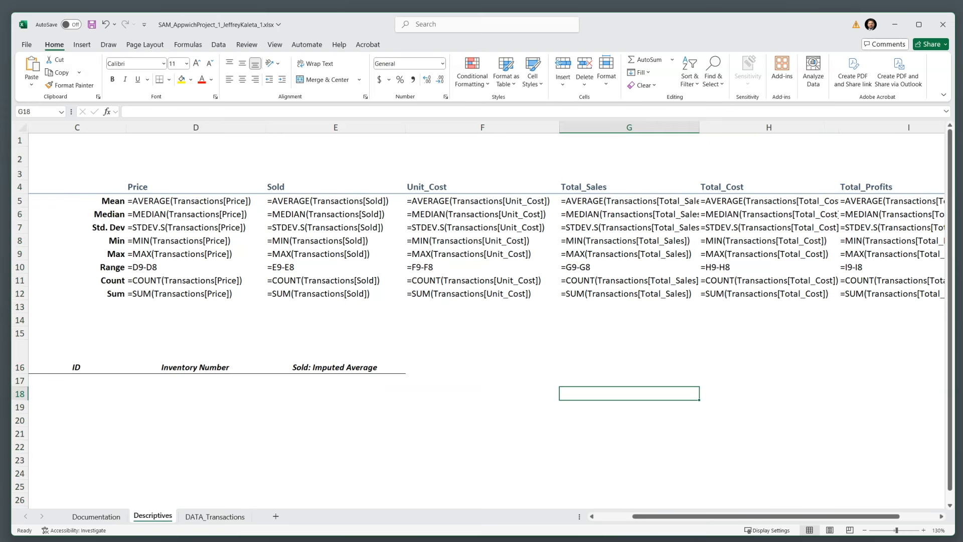
# Undo the Unit_Cost autofit and both width changes to columns D through I.
pyautogui.moveTo(667, 516); pyautogui.dragTo(631, 516)
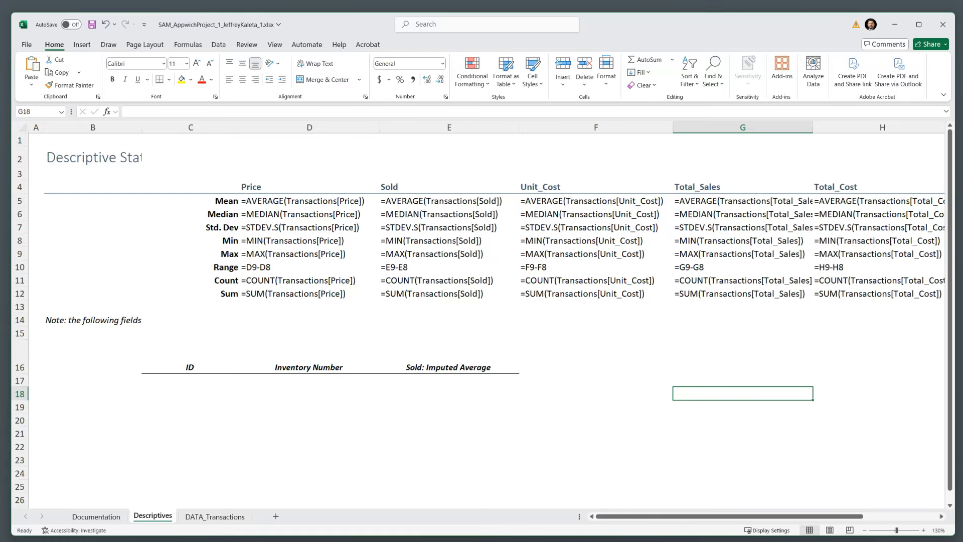
pyautogui.hotkey('ctrl', 'z')
pyautogui.click(730, 420)
pyautogui.scroll(-2, 730, 420)
pyautogui.hotkey('ctrl', 'z')
pyautogui.hotkey('ctrl', 'z')
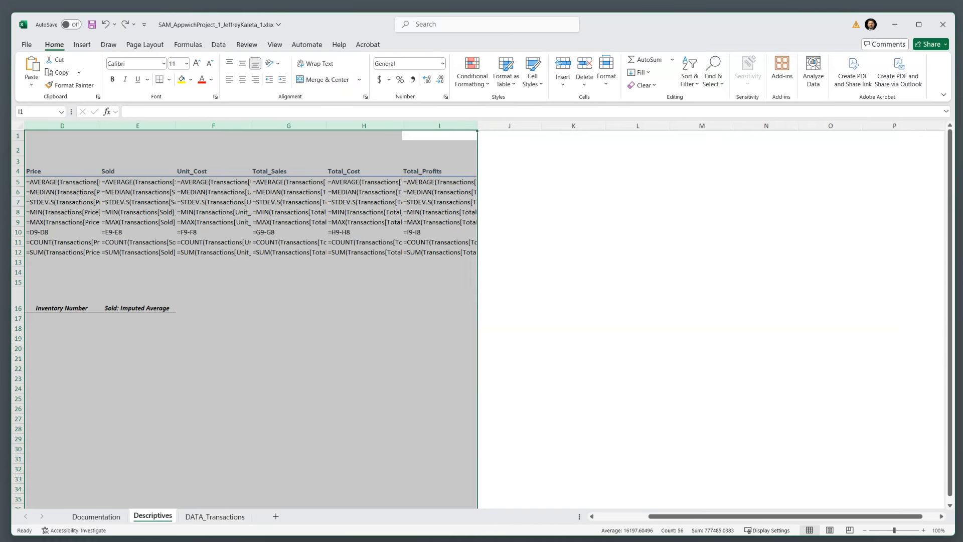
pyautogui.click(439, 282)
pyautogui.scroll(4, 439, 282)
pyautogui.scroll(-1, 440, 282)
pyautogui.scroll(-1, 439, 282)
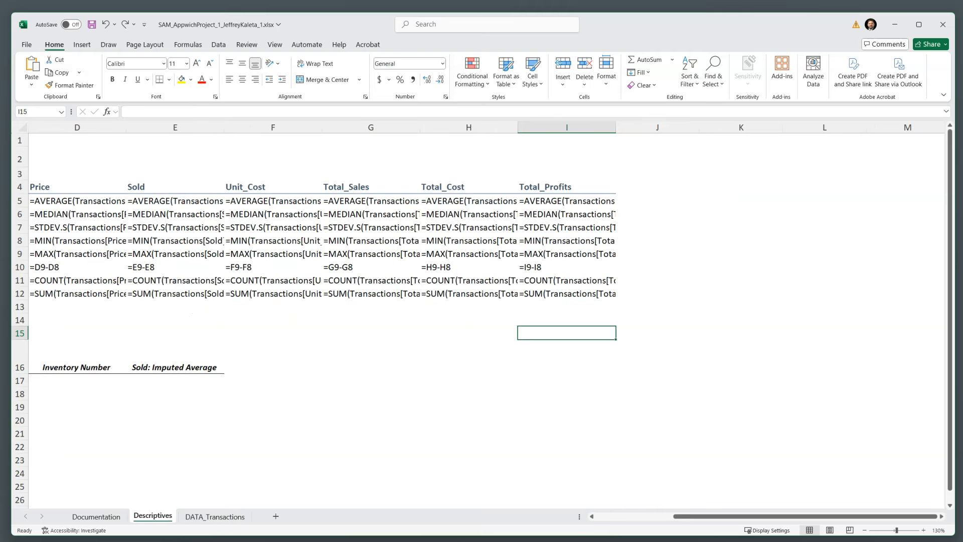
pyautogui.hotkey('ctrl', 'z')
pyautogui.hotkey('ctrl', 'z')
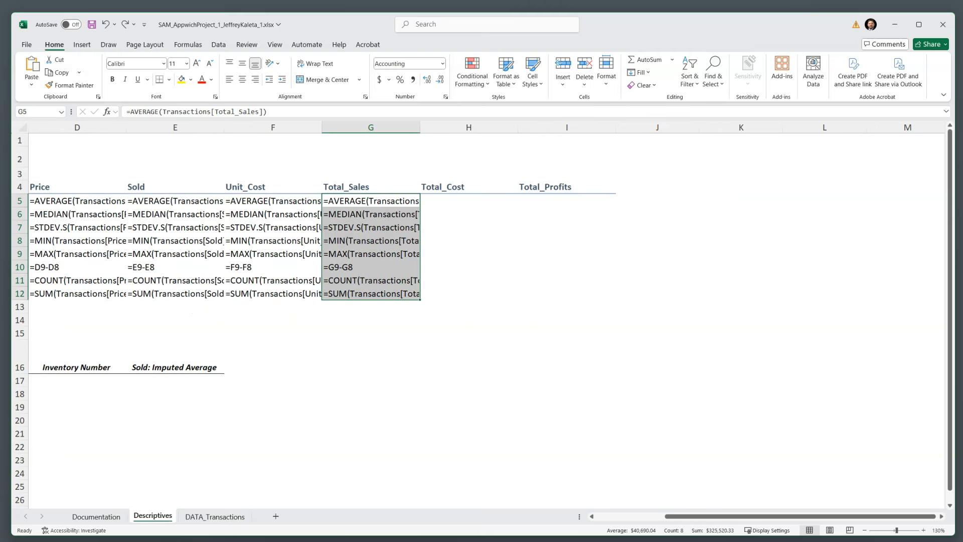
pyautogui.hotkey('ctrl', 'y')
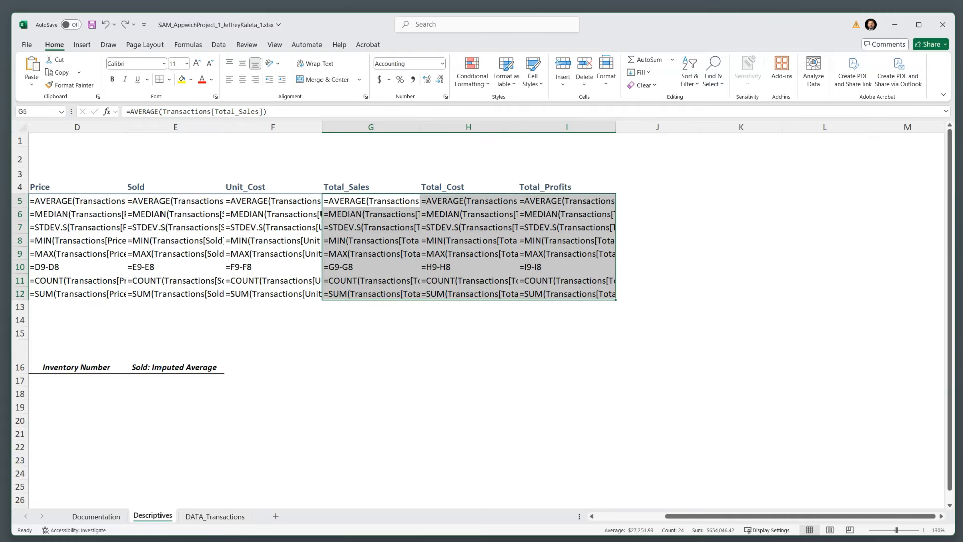
# Switch the Descriptives sheet back to showing calculated values and return to cell A1.
pyautogui.click(371, 333)
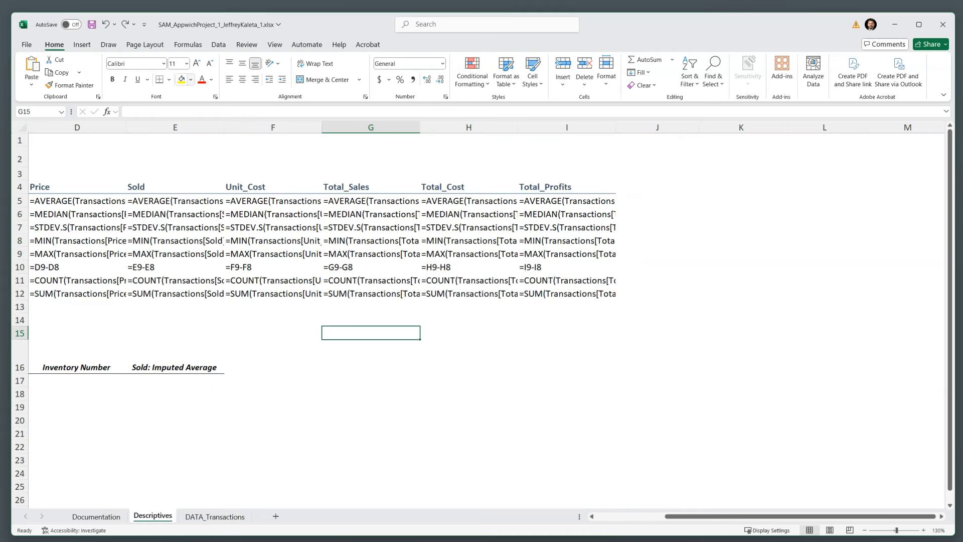
pyautogui.hotkey('ctrl', '`')
pyautogui.hotkey('ctrl', 'Home')
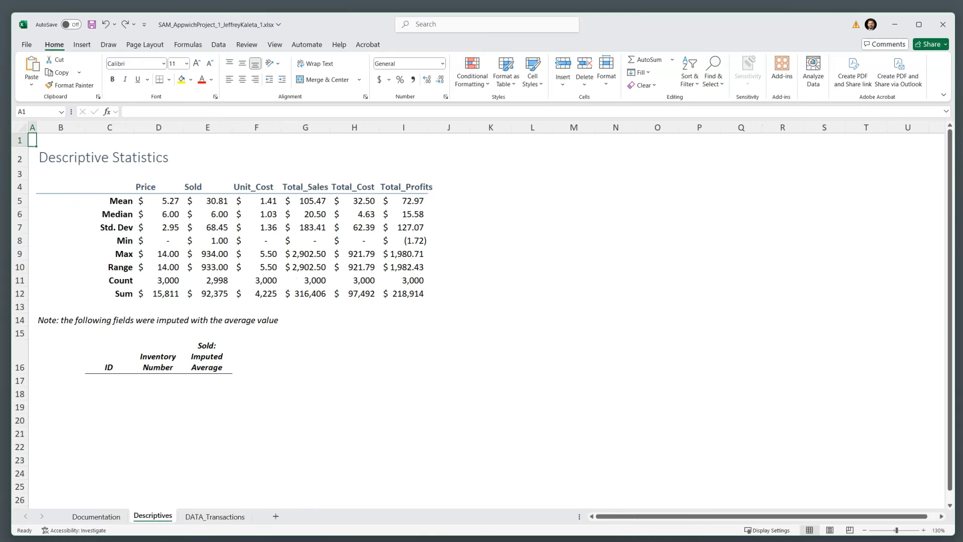
# Check the Sold count formula and locate the first blank Sold cell on the DATA_Transactions sheet.
pyautogui.click(208, 281)
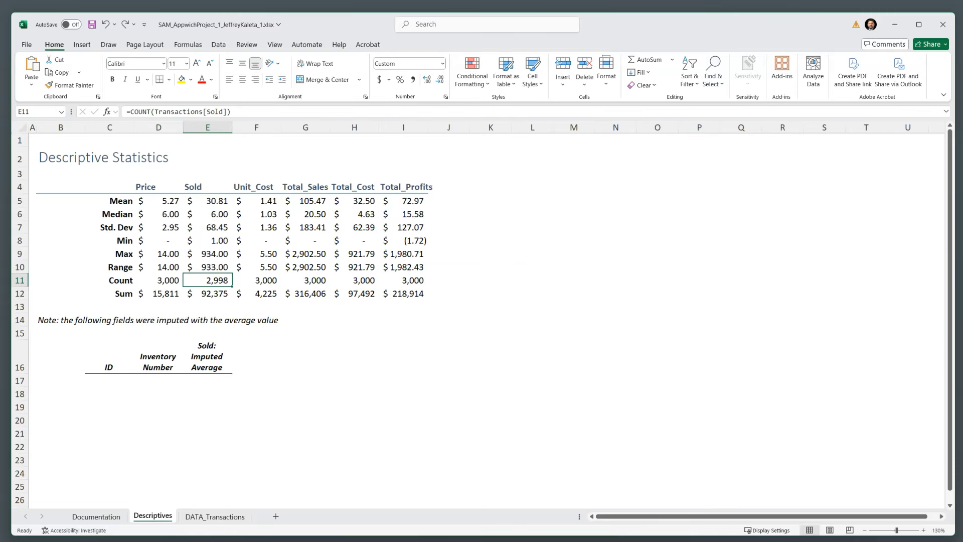
pyautogui.click(215, 516)
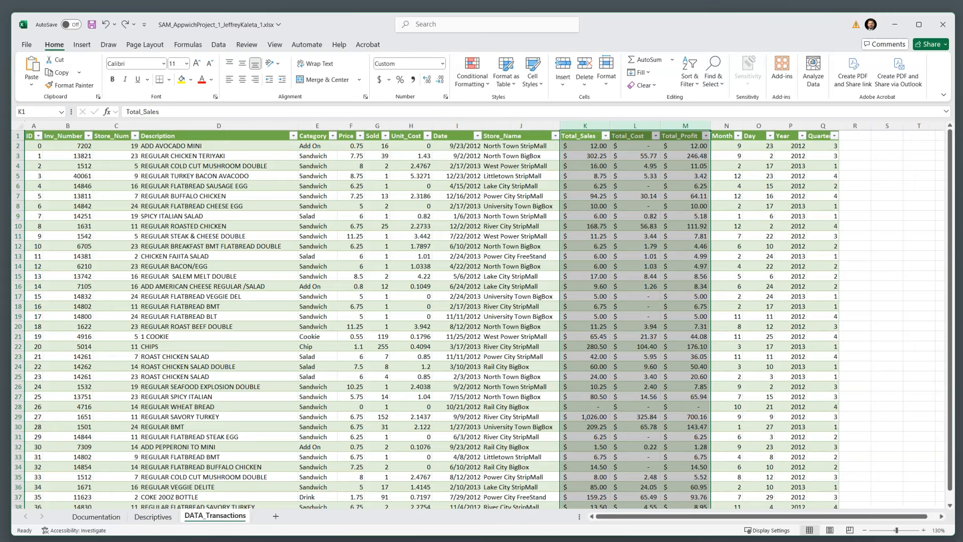
pyautogui.click(377, 156)
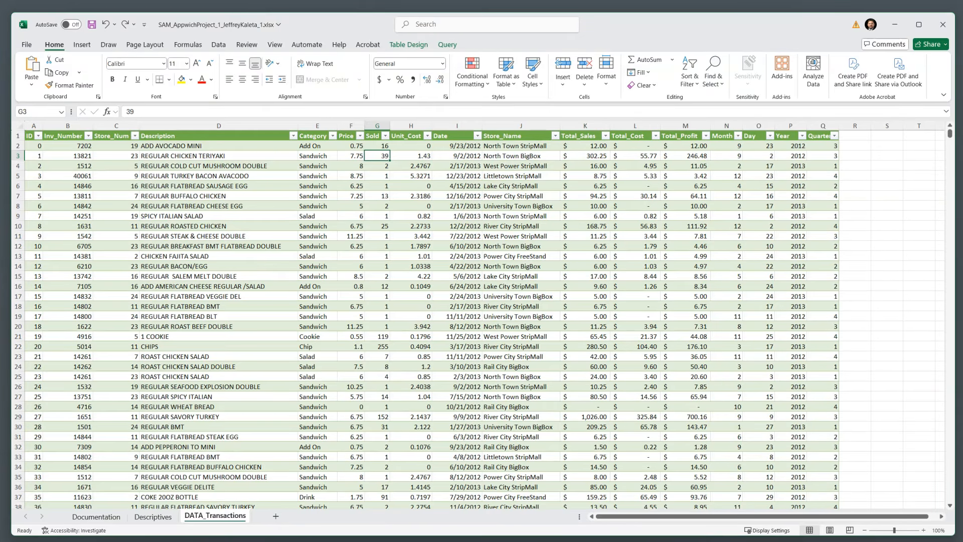
pyautogui.hotkey('ctrl', 'Down')
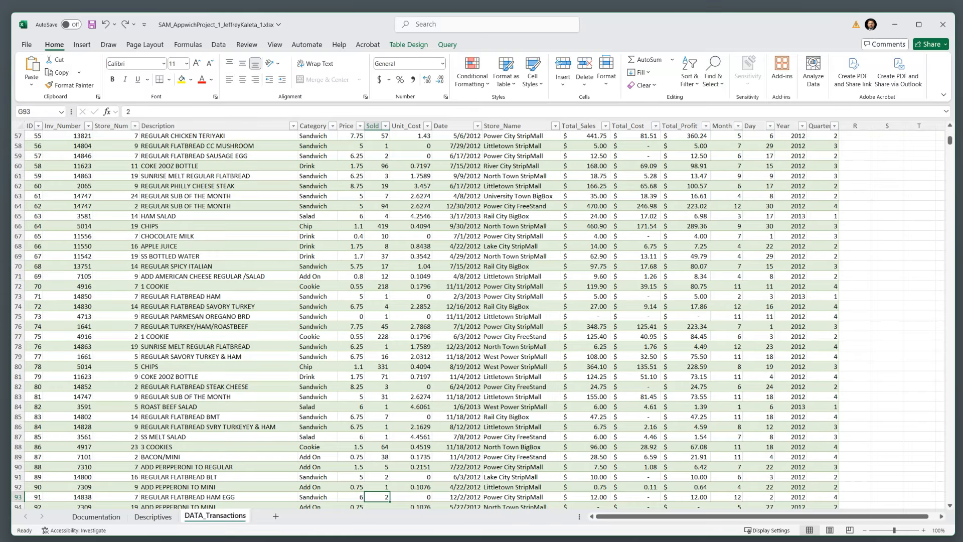
pyautogui.press('Down')
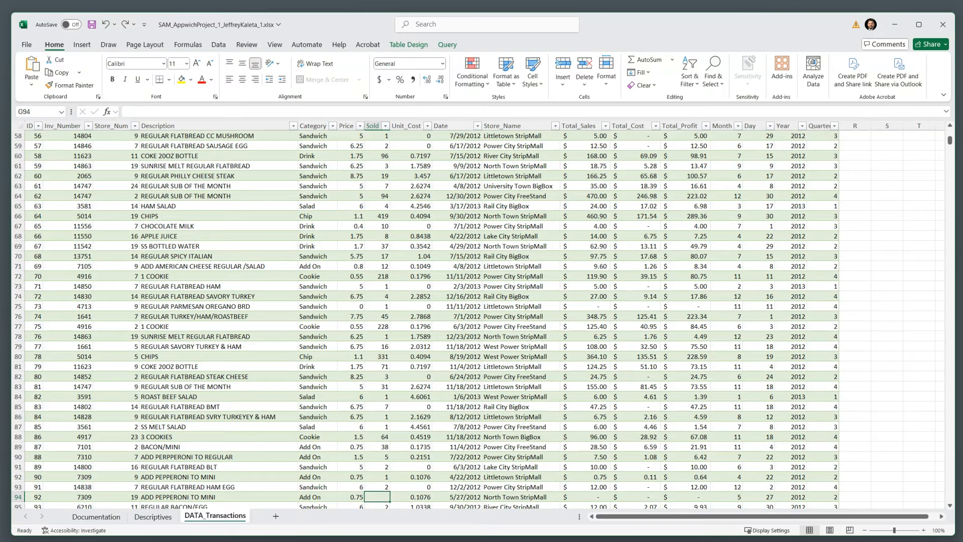
# Copy the ID and inventory number from row 94, the record with the blank Sold cell.
pyautogui.scroll(-2, 425, 320)
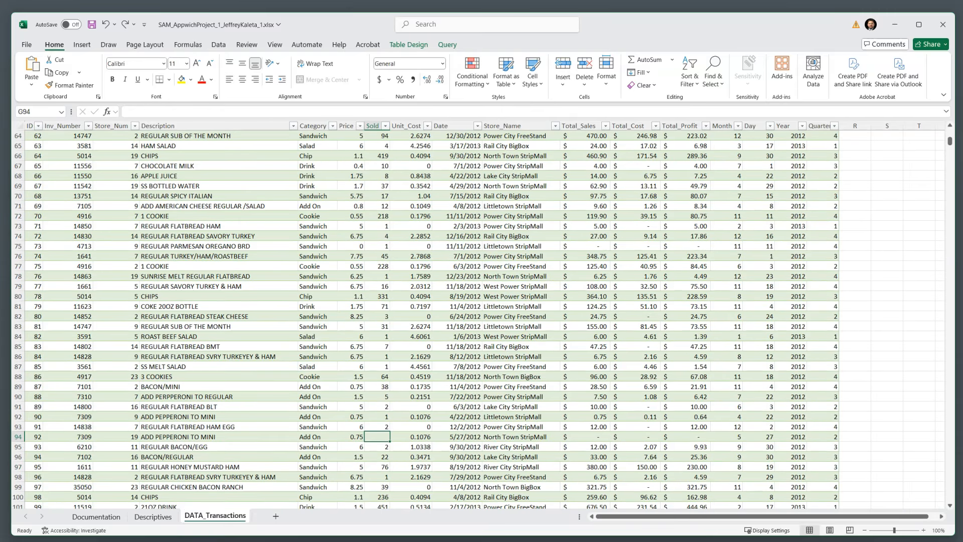
pyautogui.press('Home')
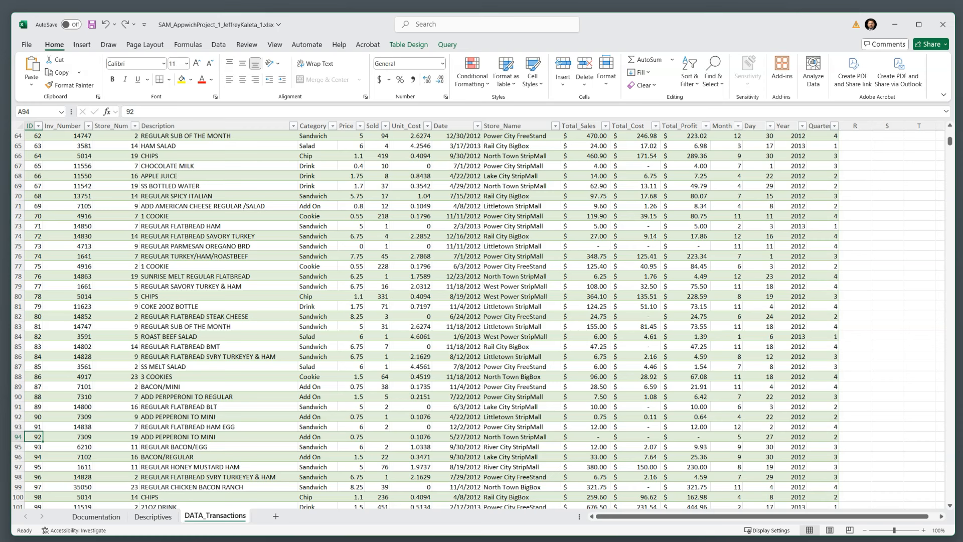
pyautogui.click(377, 437)
pyautogui.click(218, 436)
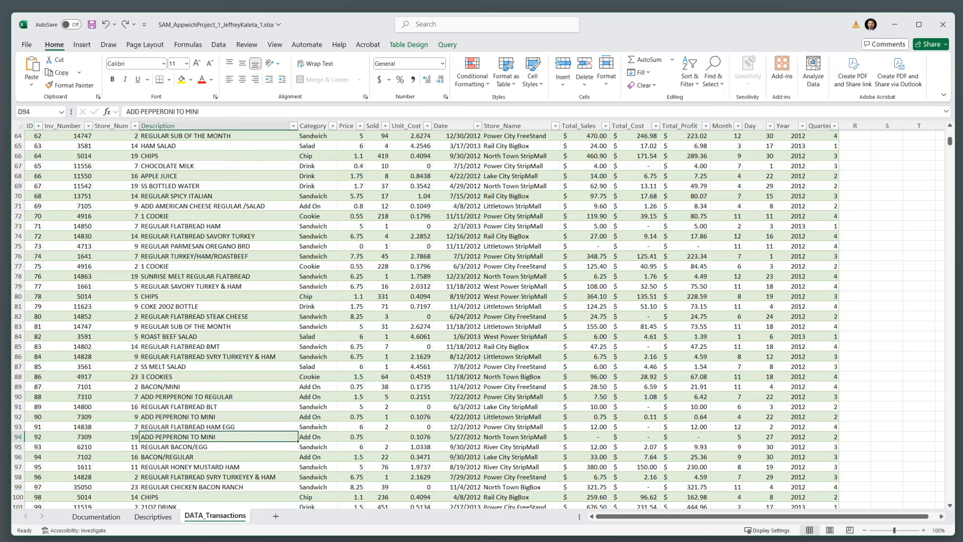
pyautogui.press('Home')
pyautogui.hotkey('shift', 'Right')
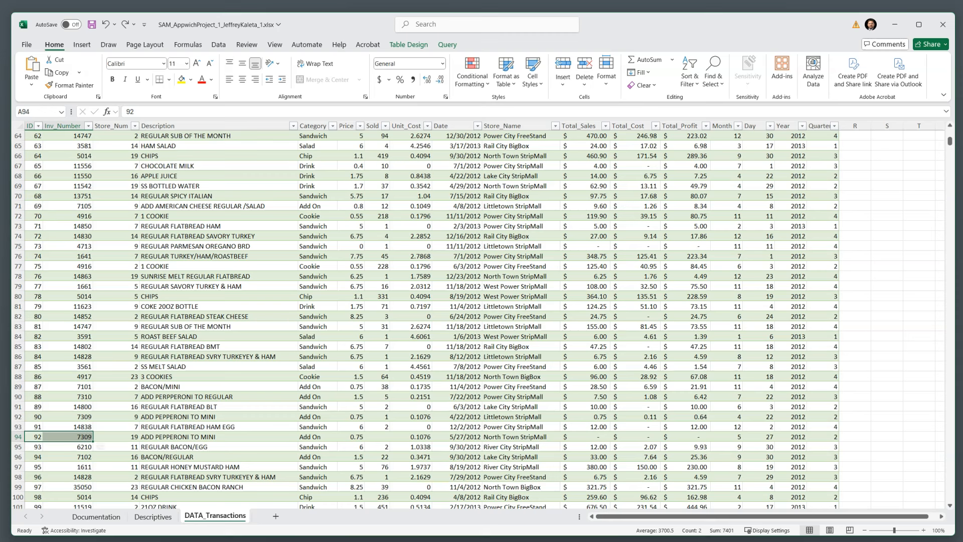
pyautogui.hotkey('ctrl', 'c')
pyautogui.hotkey('ctrl', 'q')
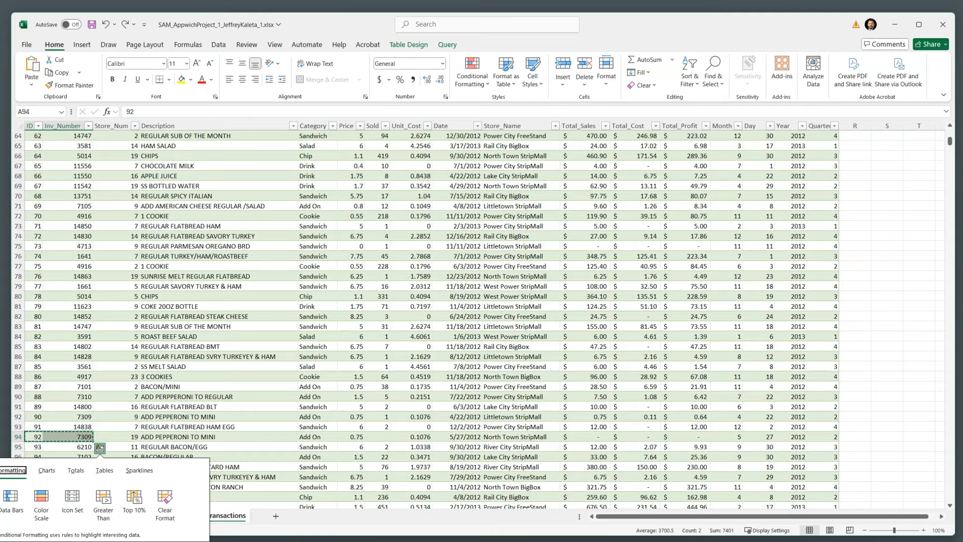
pyautogui.press('Escape')
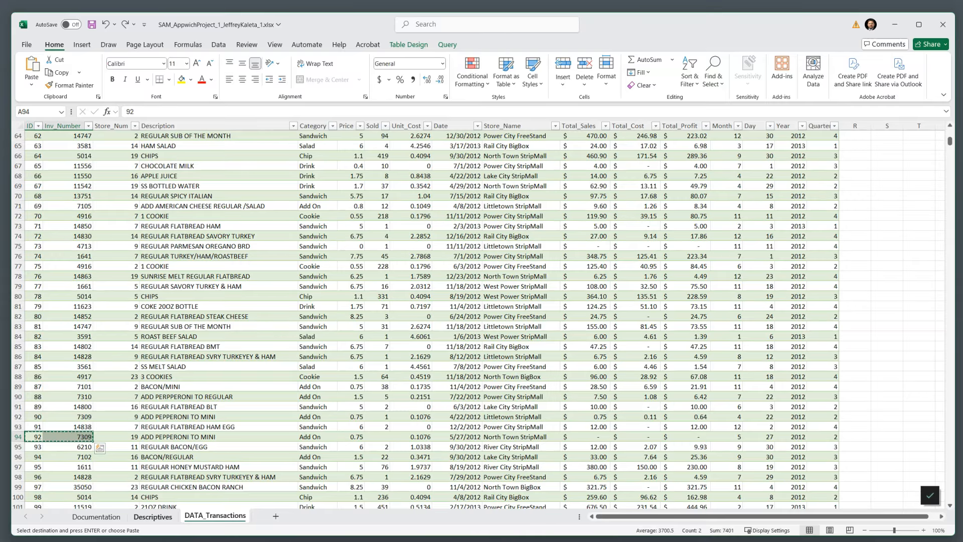
# Paste ID 92 and inventory number 7309 as values into C17:D17 on the Descriptives sheet.
pyautogui.hotkey('ctrl', 'pageup')
pyautogui.rightClick(121, 383)
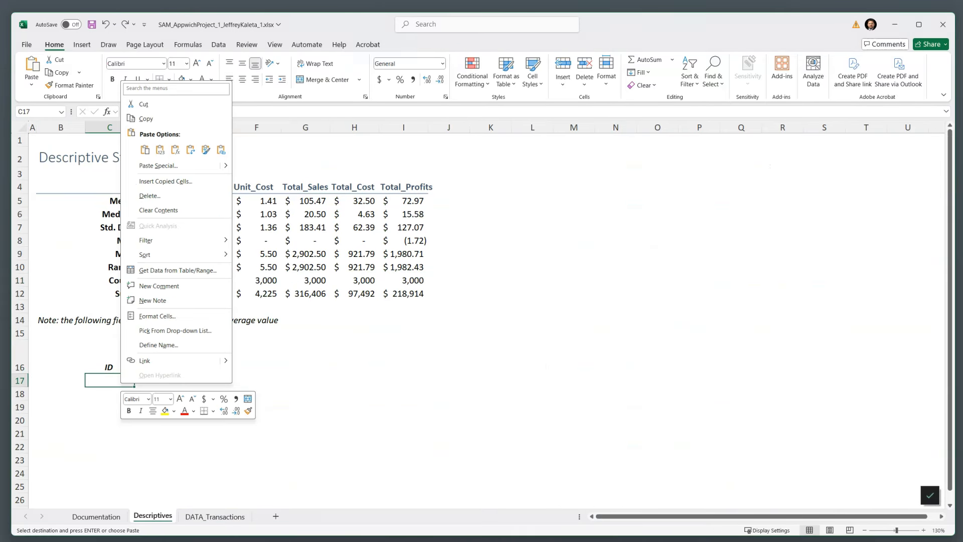
pyautogui.click(160, 150)
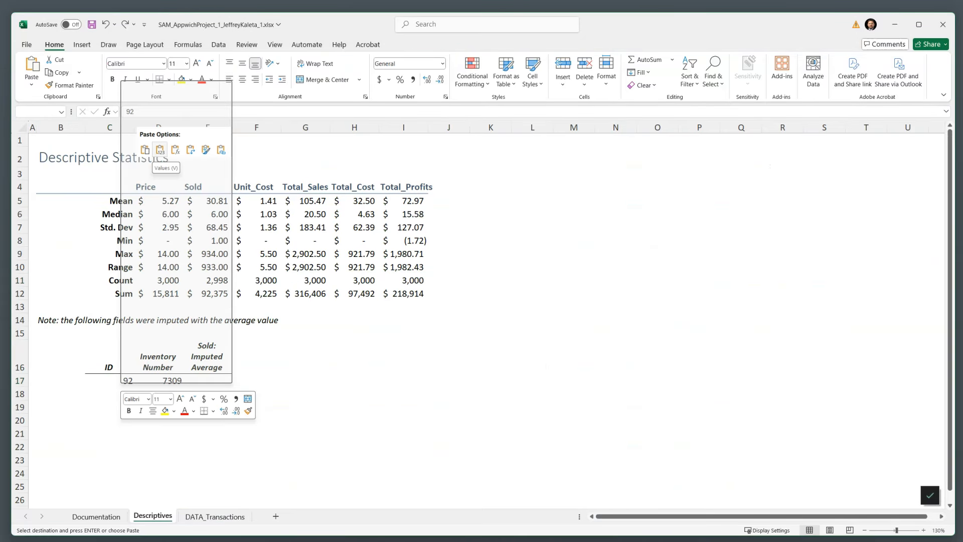
pyautogui.click(257, 381)
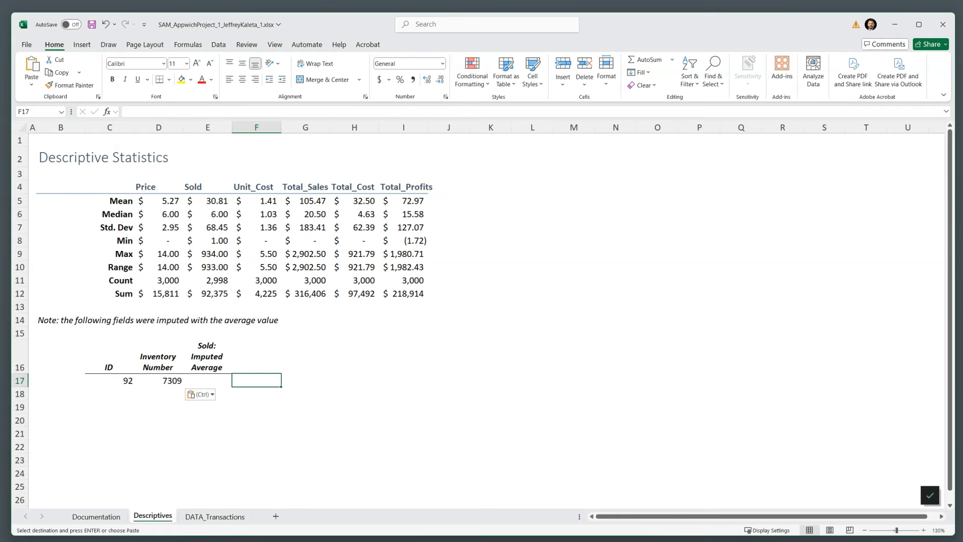
pyautogui.moveTo(109, 380); pyautogui.dragTo(160, 381)
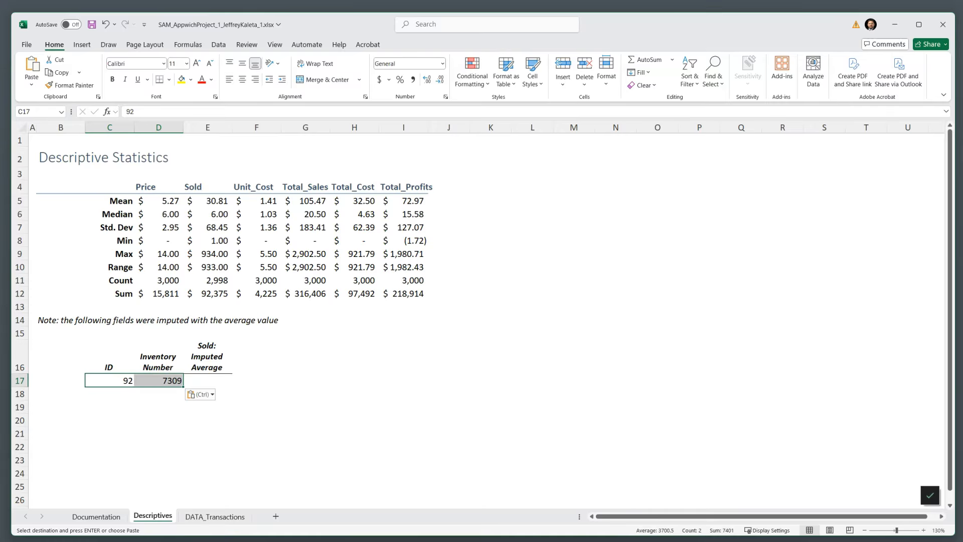
# Find the next blank Sold cell below row 94 in DATA_Transactions and copy that record's ID and inventory number.
pyautogui.click(215, 517)
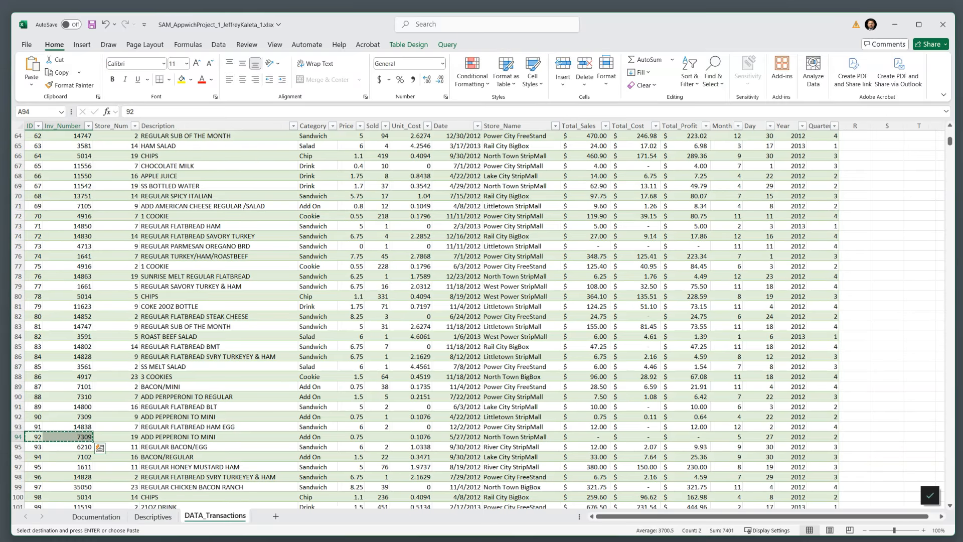
pyautogui.click(377, 447)
pyautogui.scroll(-3, 377, 447)
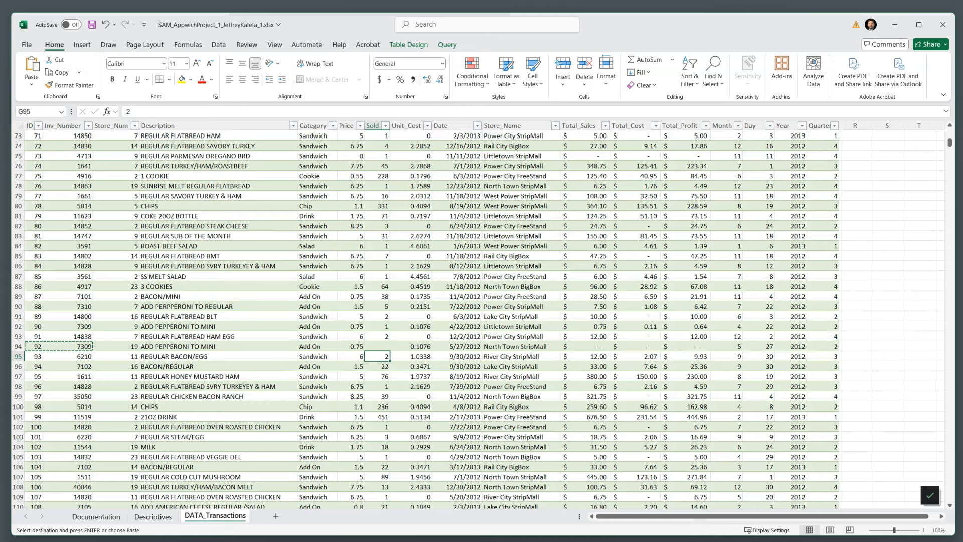
pyautogui.hotkey('ctrl', 'Down')
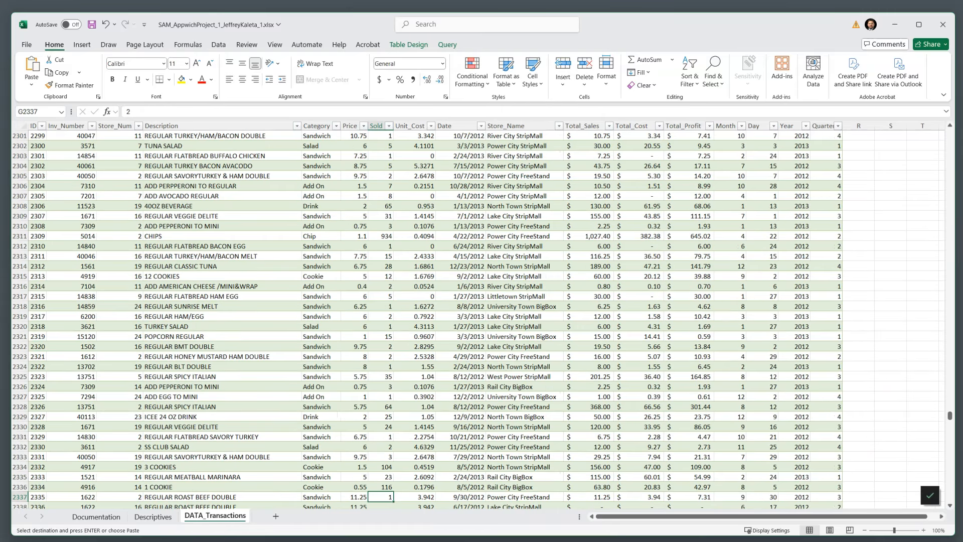
pyautogui.press('Down')
pyautogui.scroll(-3, 428, 319)
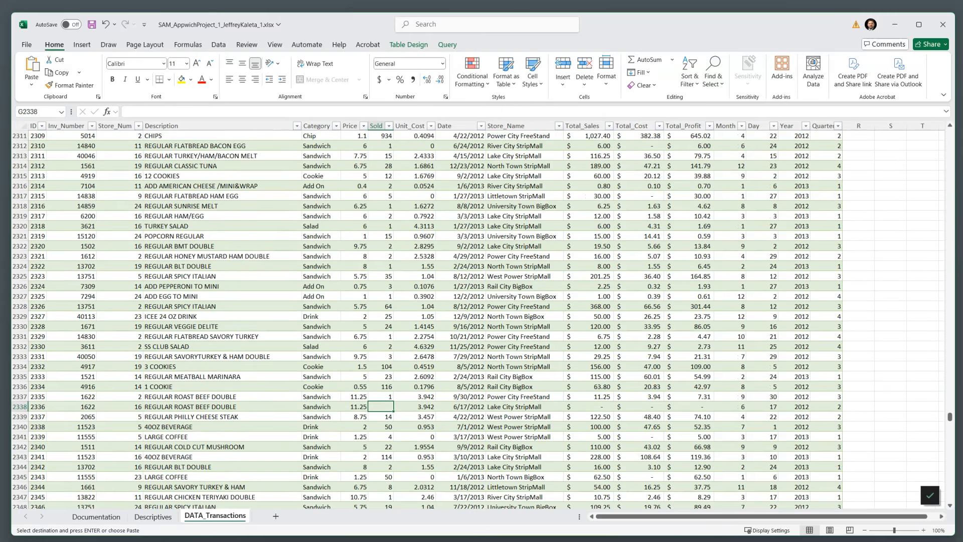
pyautogui.moveTo(73, 407); pyautogui.dragTo(38, 407)
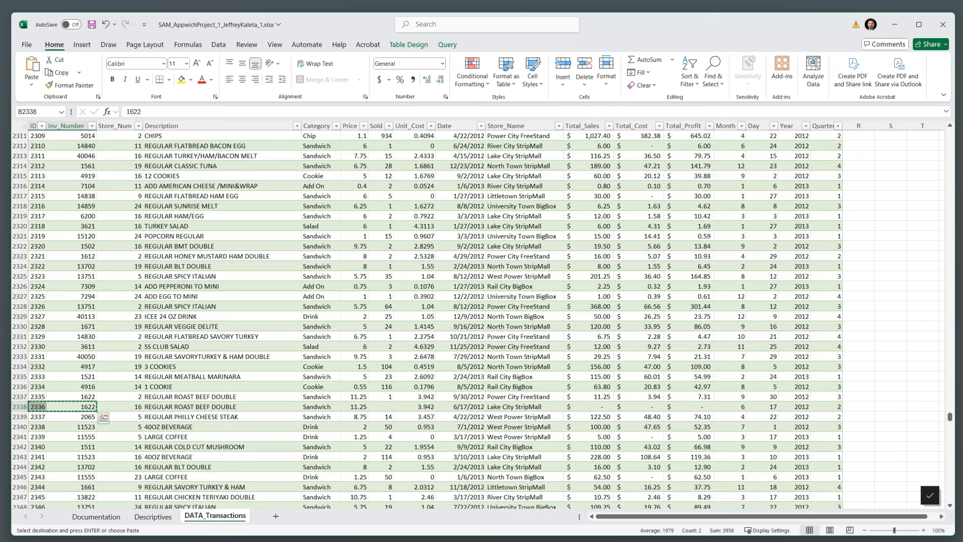
# Paste ID 2336 and inventory number 1622 as values into C18:D18 on the Descriptives sheet.
pyautogui.click(153, 517)
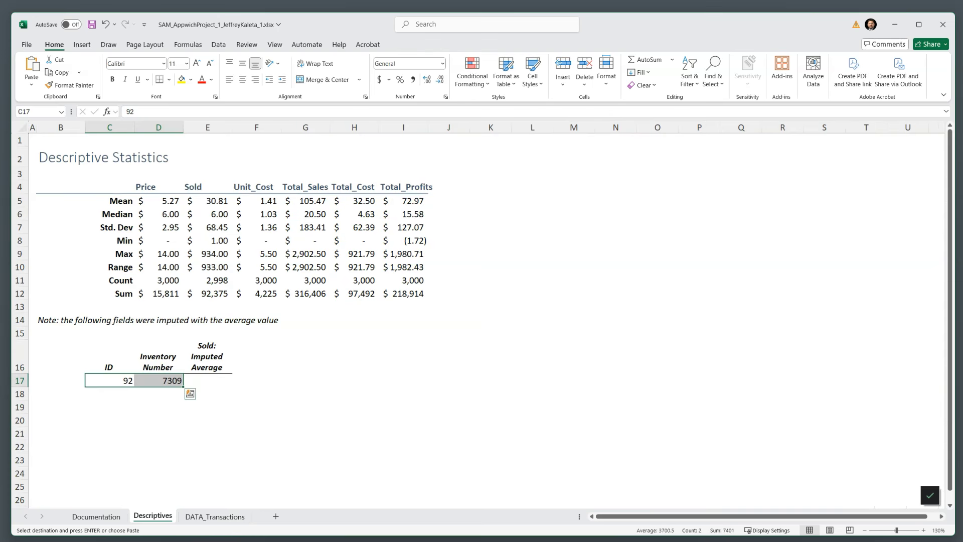
pyautogui.press('Down')
pyautogui.rightClick(118, 396)
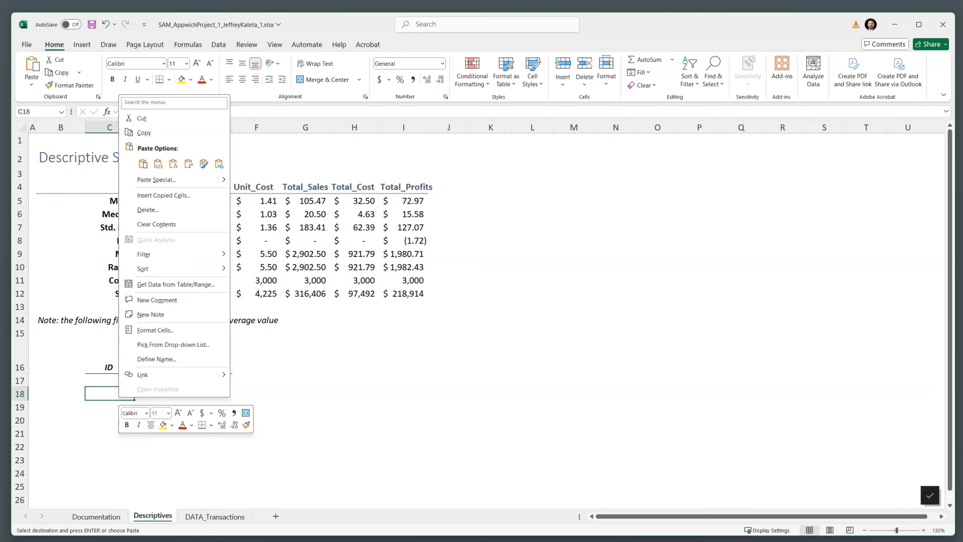
pyautogui.click(158, 164)
pyautogui.click(306, 434)
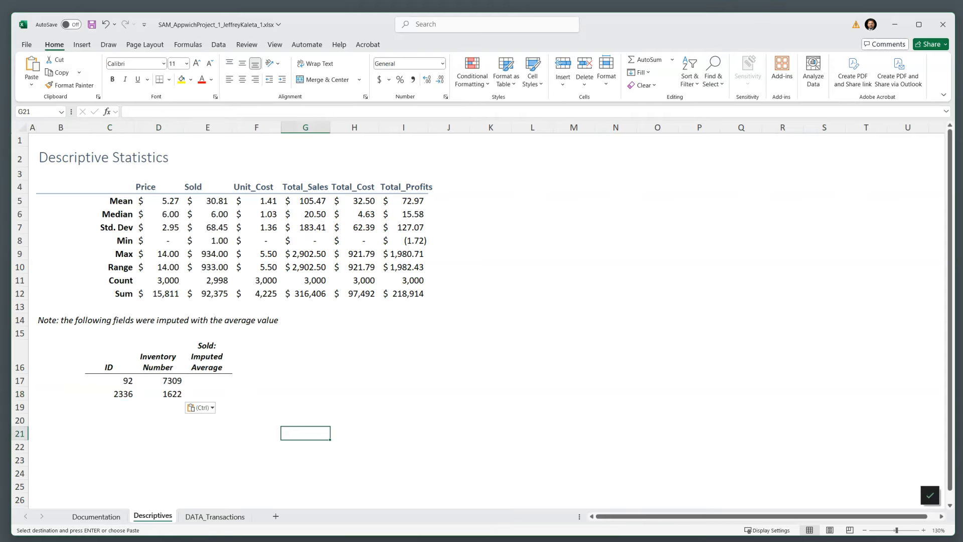
# Compare the inventory number, description and unit cost of transaction 2336 with the preceding record of the same item.
pyautogui.click(208, 381)
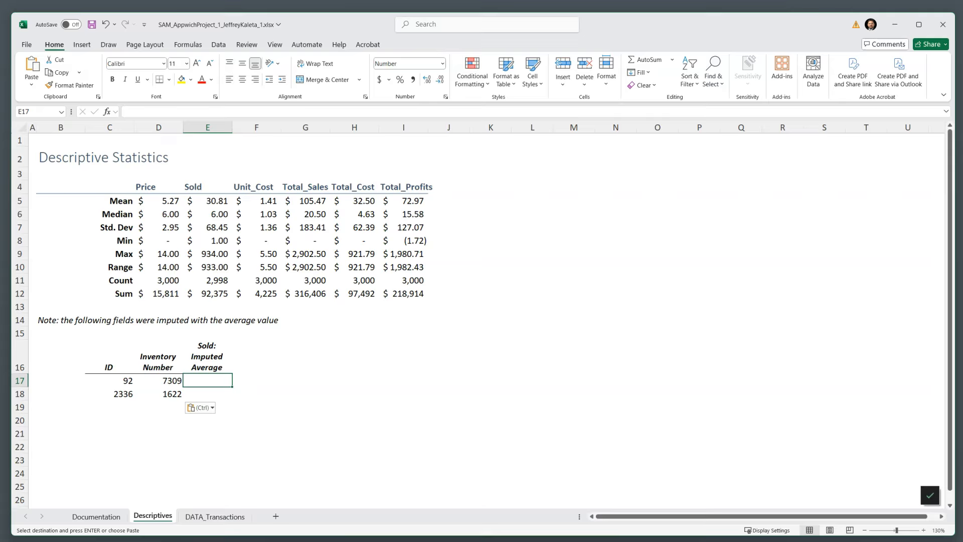
pyautogui.click(158, 381)
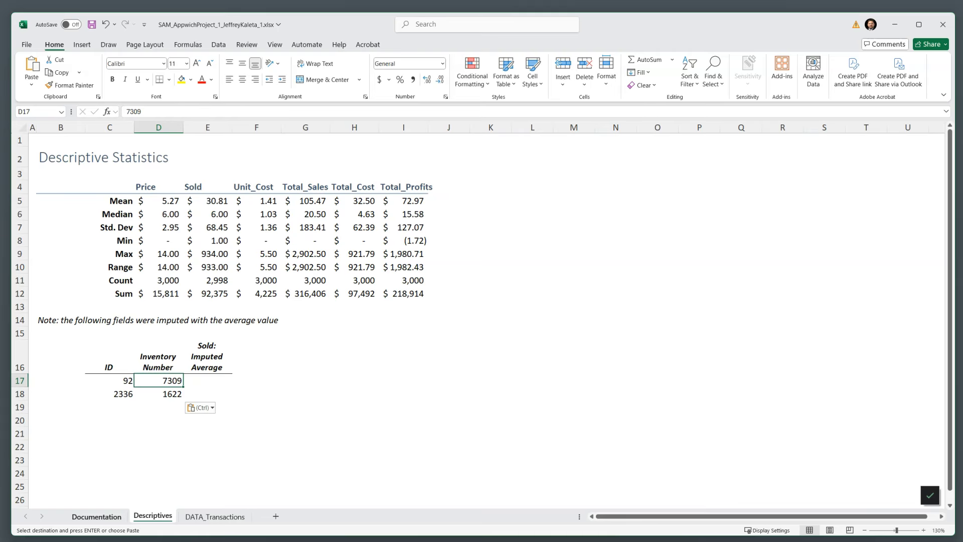
pyautogui.click(215, 517)
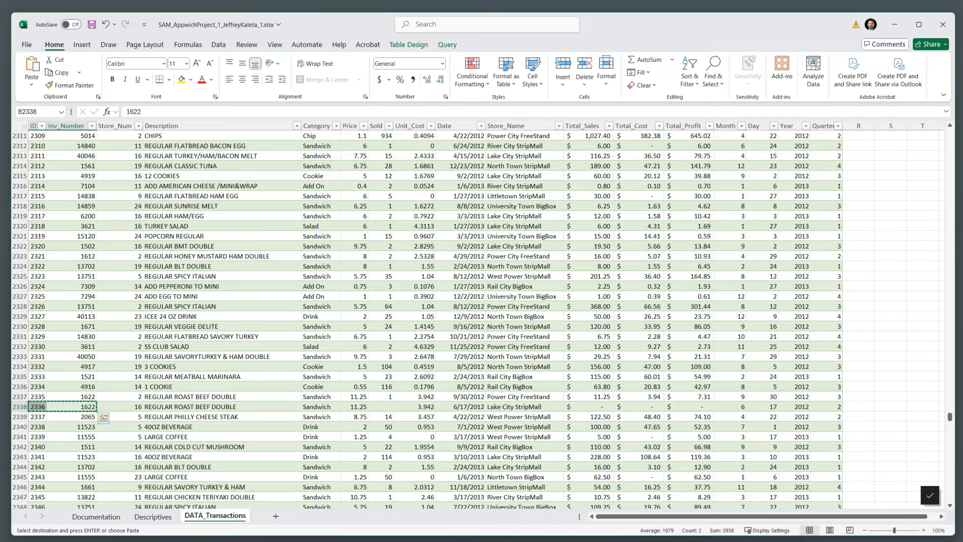
pyautogui.click(223, 407)
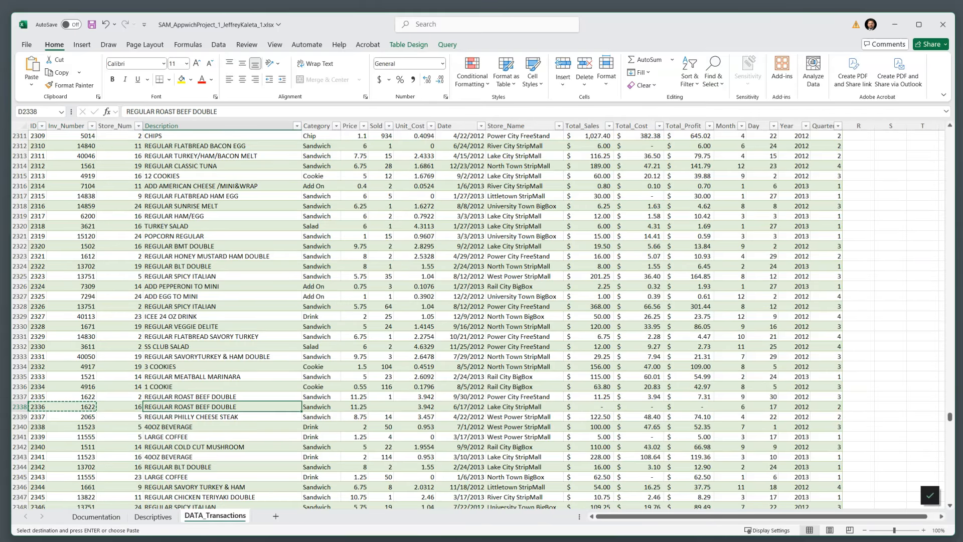
pyautogui.click(72, 397)
pyautogui.moveTo(223, 397); pyautogui.dragTo(222, 407)
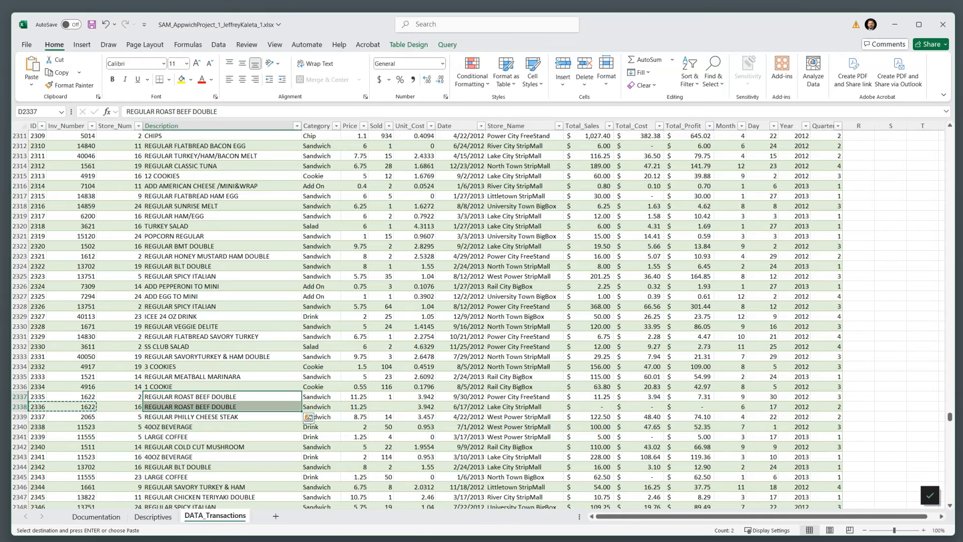
pyautogui.moveTo(414, 397); pyautogui.dragTo(414, 407)
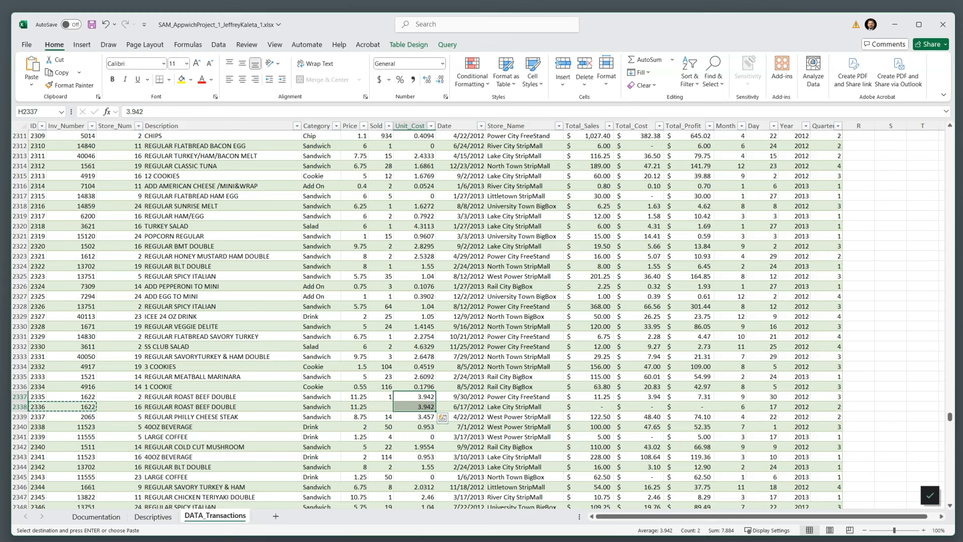
pyautogui.click(381, 406)
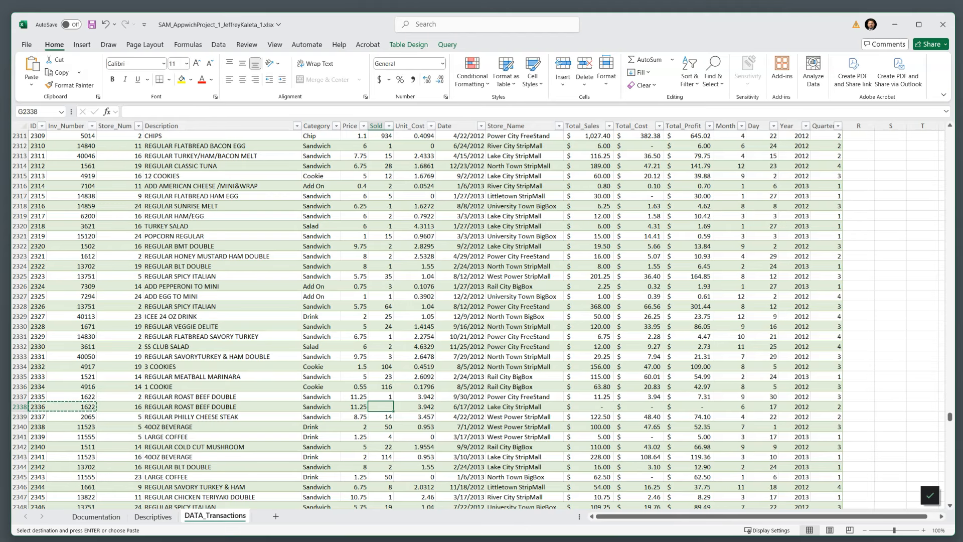
pyautogui.click(71, 407)
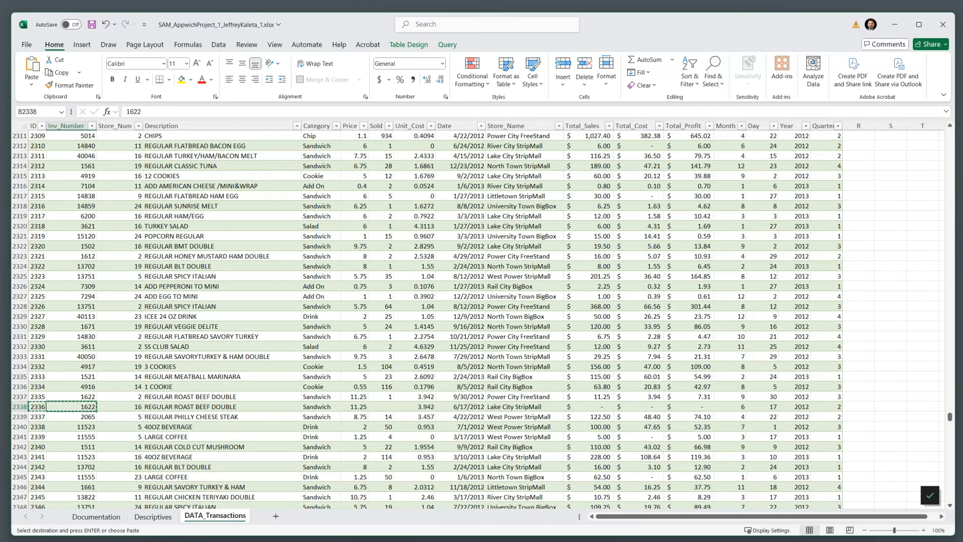
# Begin an AVERAGEIF formula in E17 on the Descriptives sheet with Transactions[Inv_Number] as the range.
pyautogui.click(153, 516)
pyautogui.click(207, 381)
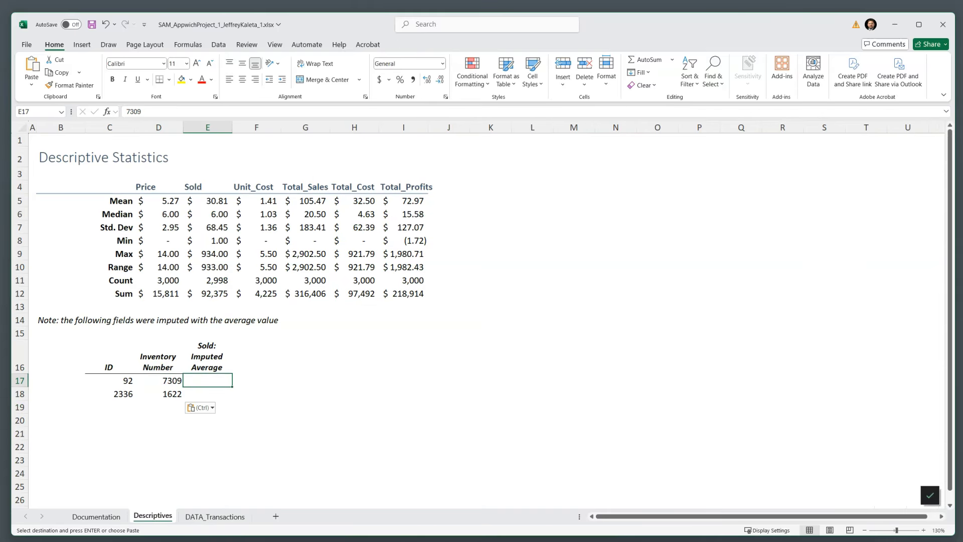
pyautogui.write('=averag')
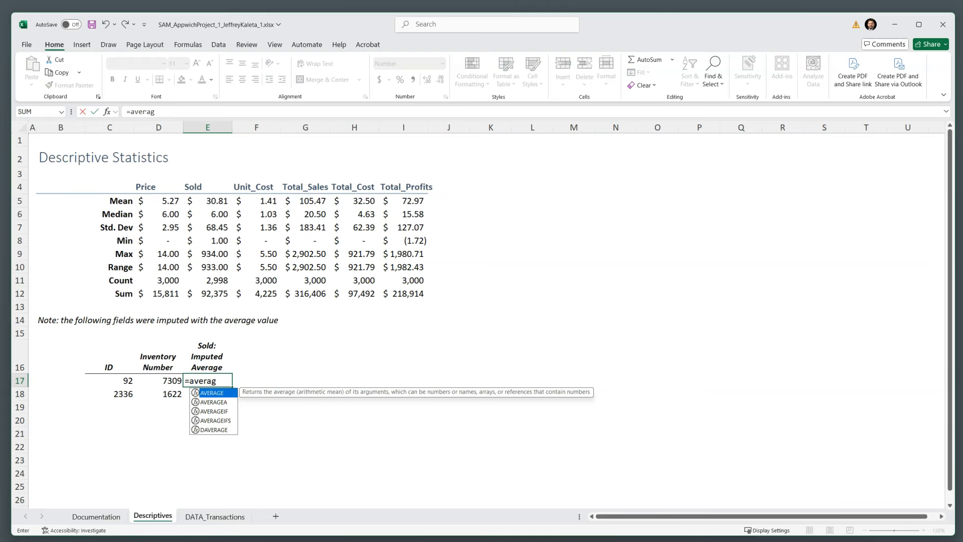
pyautogui.write('if')
pyautogui.press('Tab')
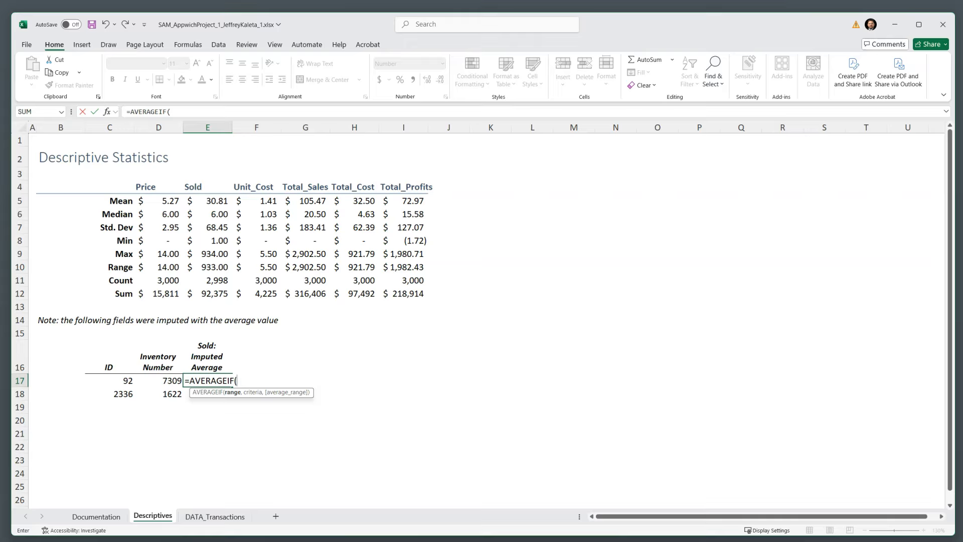
pyautogui.write('Transactions[In')
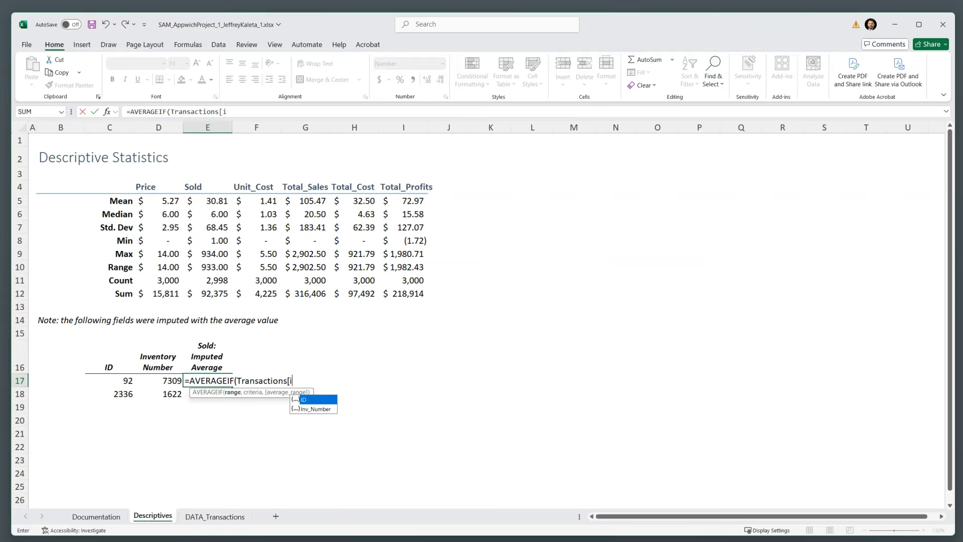
pyautogui.press('Tab')
pyautogui.write(']')
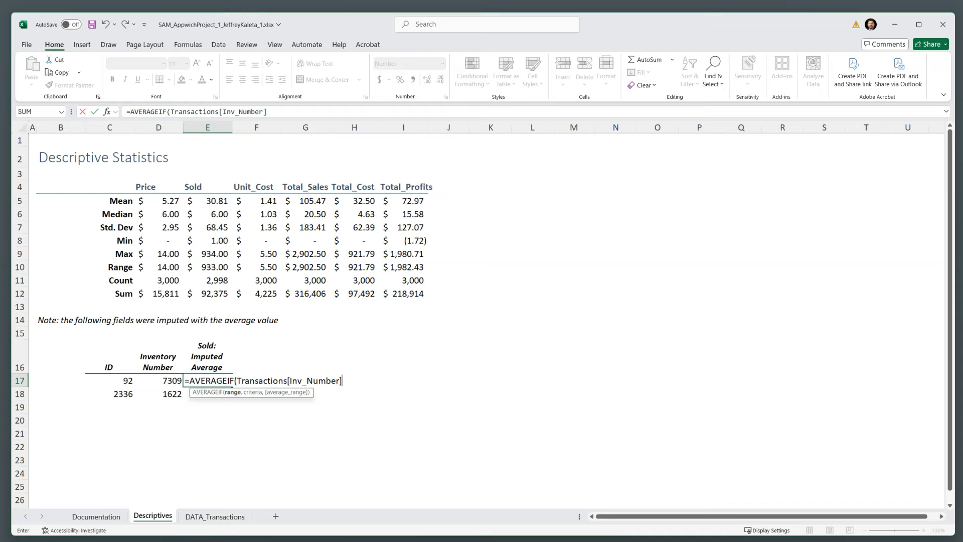
# Complete the E17 AVERAGEIF formula with D17 as the criteria and Transactions[Sold] as the average range.
pyautogui.write(',')
pyautogui.click(173, 381)
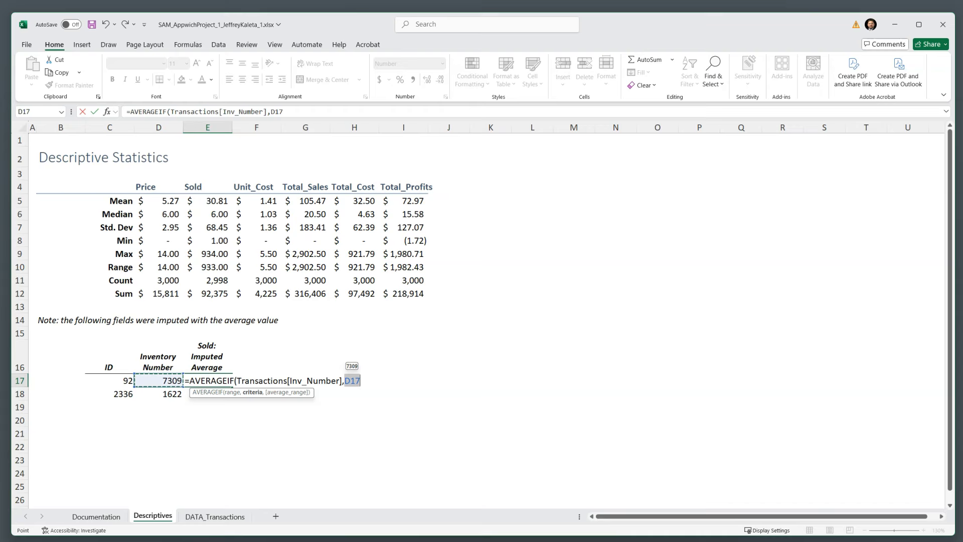
pyautogui.write(',')
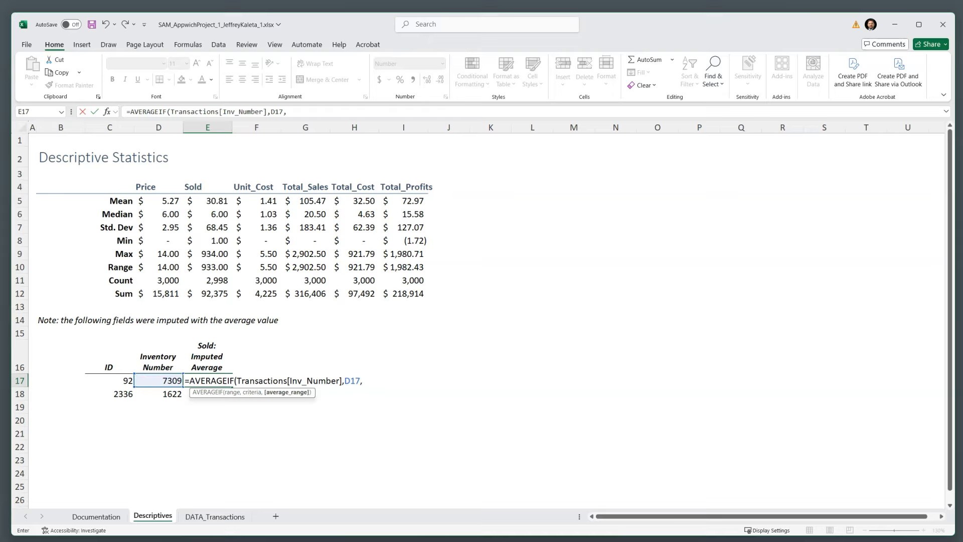
pyautogui.write('Trans')
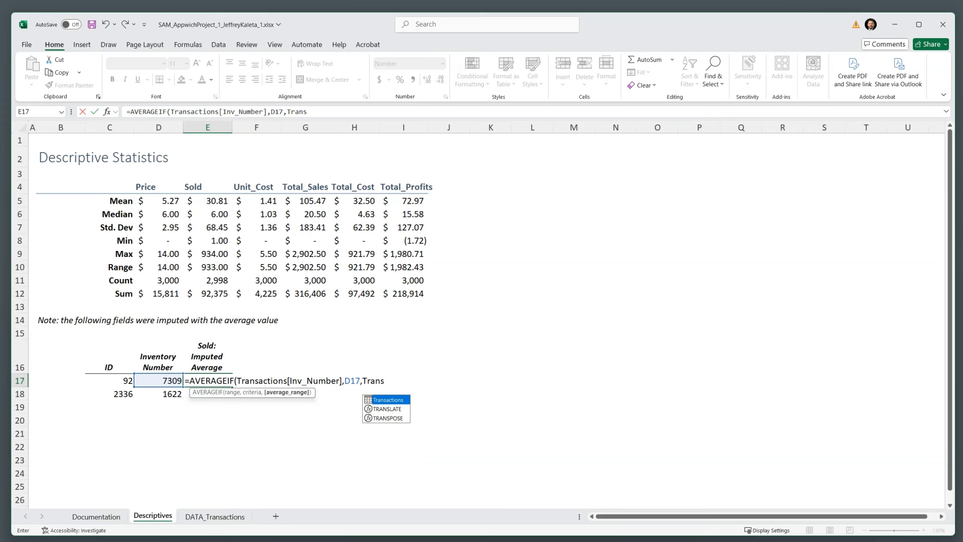
pyautogui.press('Tab')
pyautogui.write('[So')
pyautogui.press('Tab')
pyautogui.write('])')
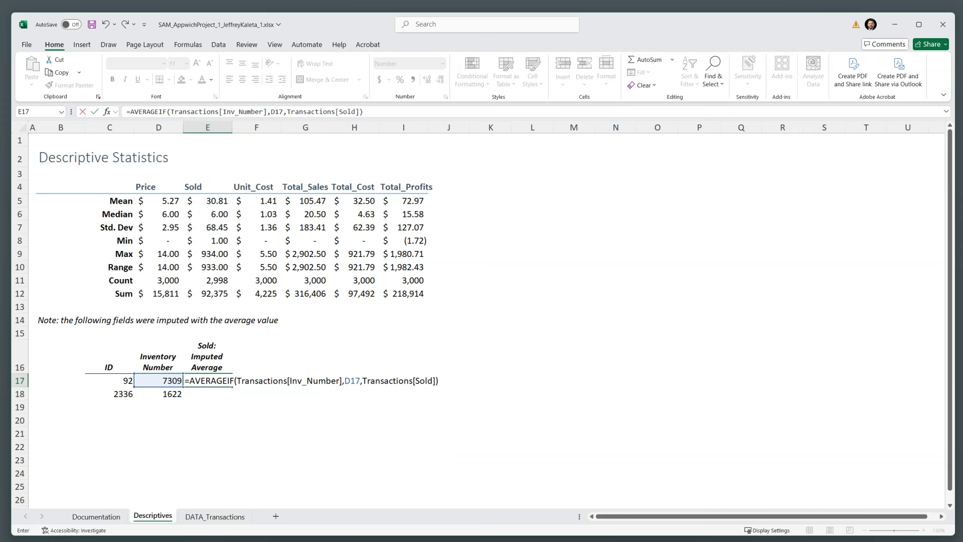
pyautogui.press('Return')
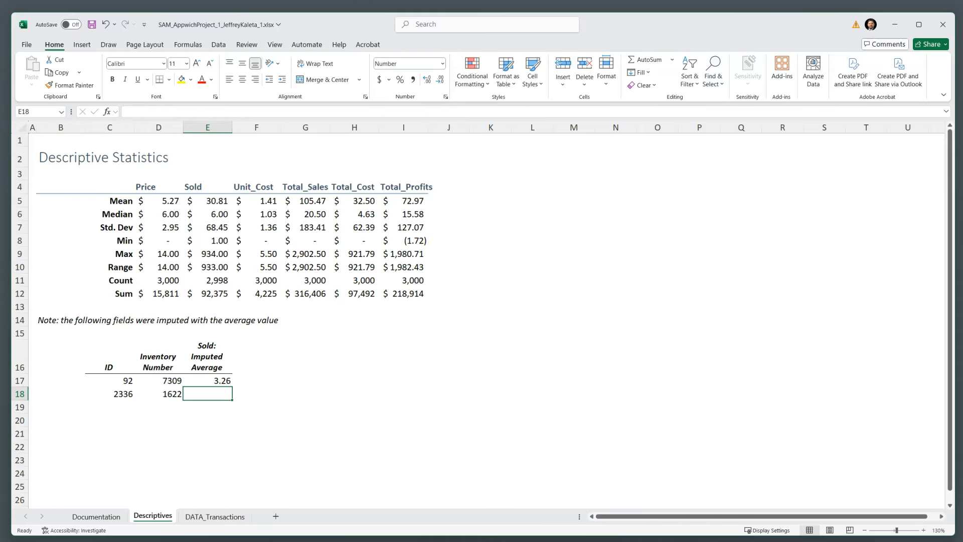
# Locate the blank Sold cell of transaction ID 92 in row 94 of DATA_Transactions and check its record.
pyautogui.click(158, 381)
pyautogui.click(109, 381)
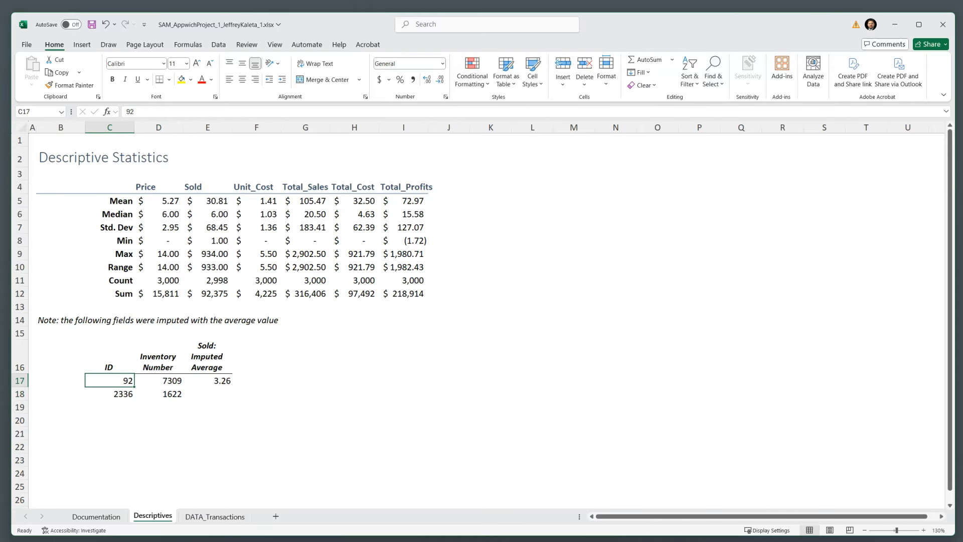
pyautogui.click(215, 516)
pyautogui.click(381, 437)
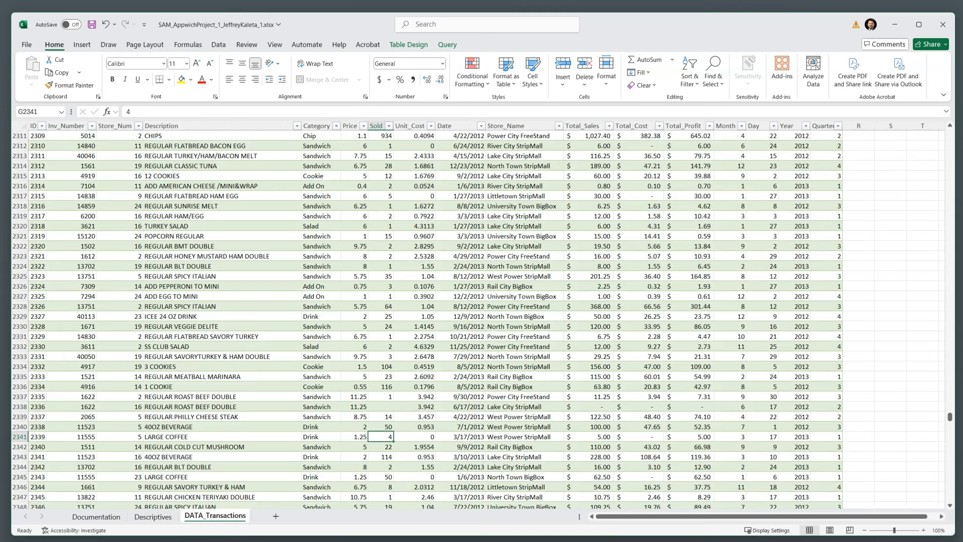
pyautogui.click(381, 376)
pyautogui.hotkey('ctrl', 'Up')
pyautogui.press('Up')
pyautogui.press('Up')
pyautogui.press('Up')
pyautogui.press('Up')
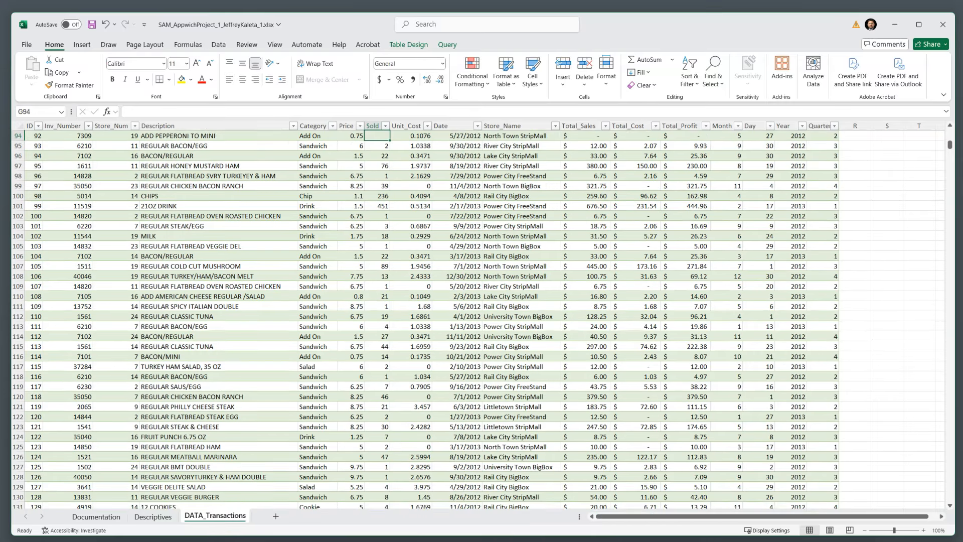
pyautogui.press('Down')
pyautogui.press('Down')
pyautogui.press('Down')
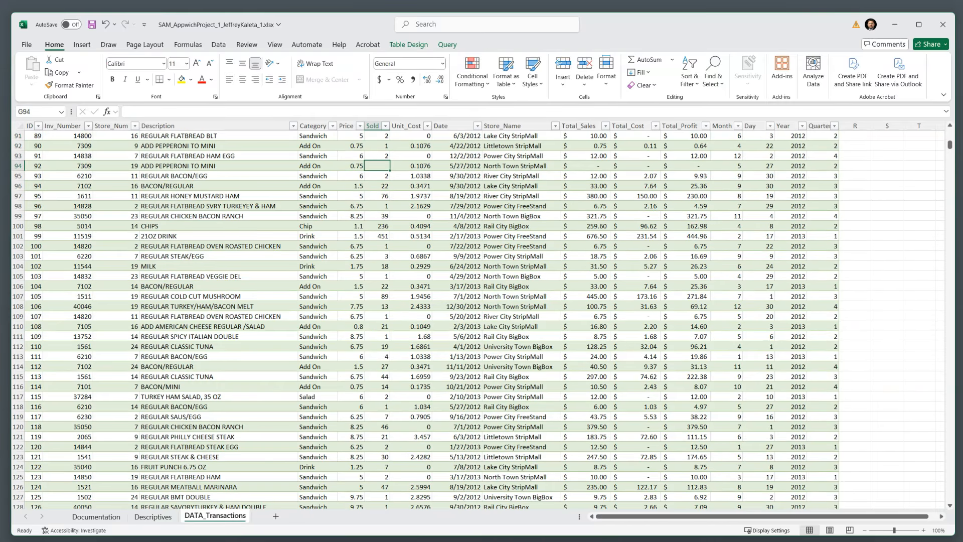
pyautogui.scroll(3, 479, 316)
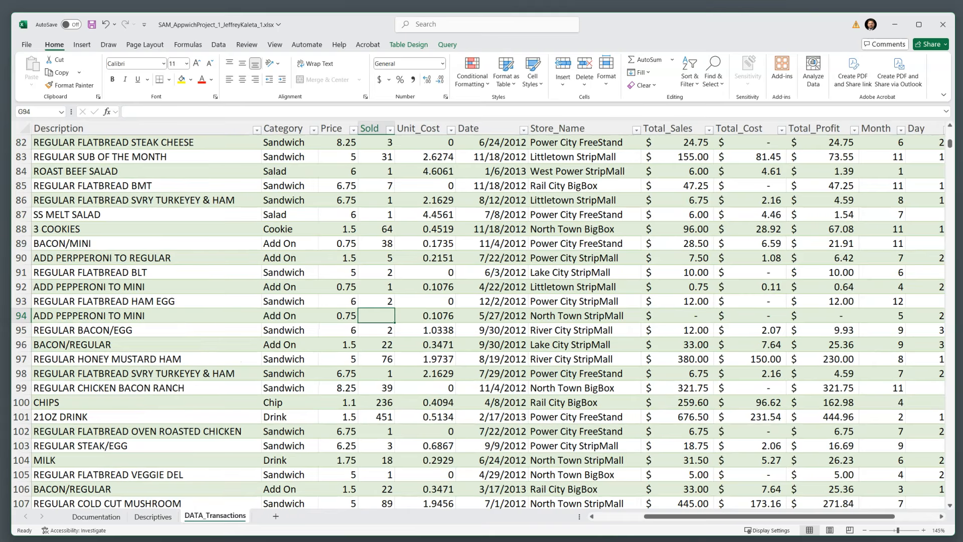
pyautogui.moveTo(710, 516); pyautogui.dragTo(662, 516)
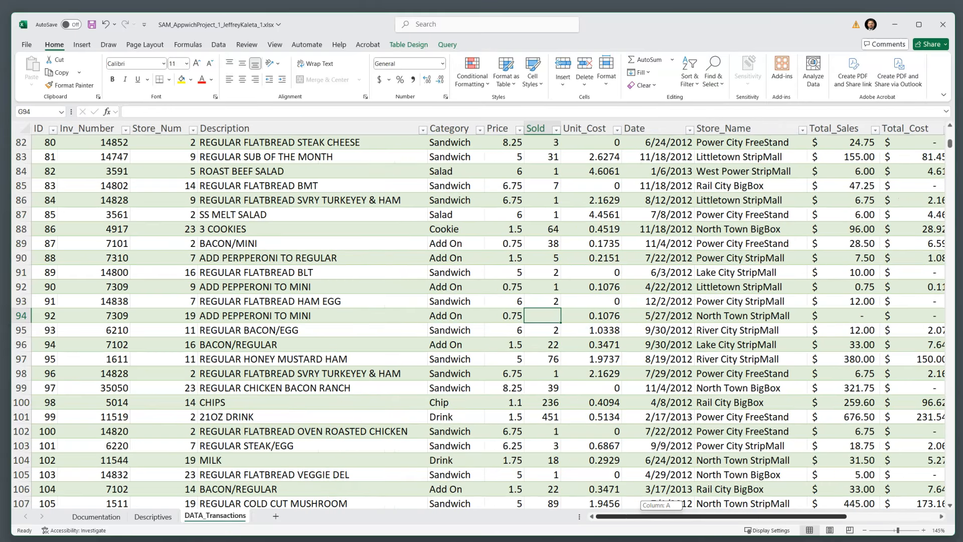
pyautogui.click(21, 316)
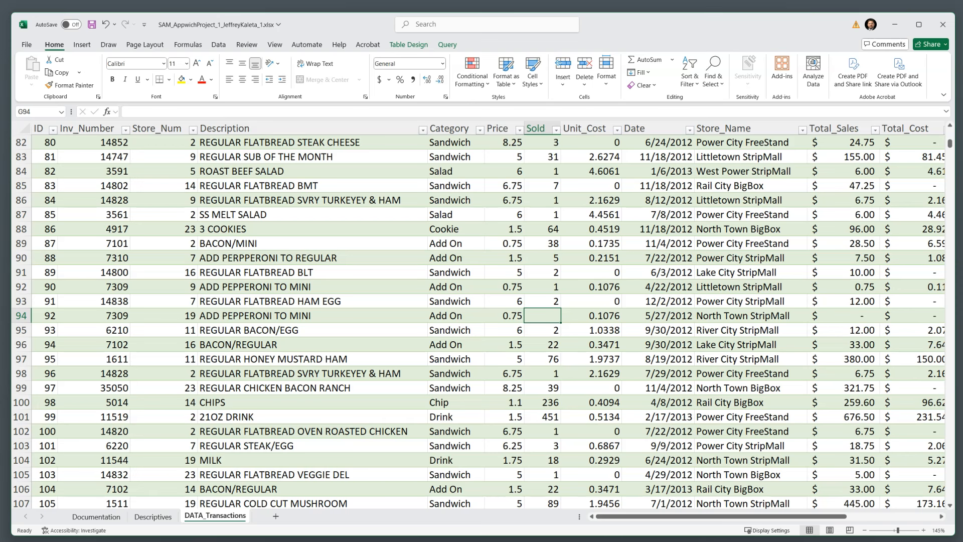
# Check the imputed average in E17 on Descriptives and enter 3.26 as the Sold value of transaction ID 92.
pyautogui.click(153, 517)
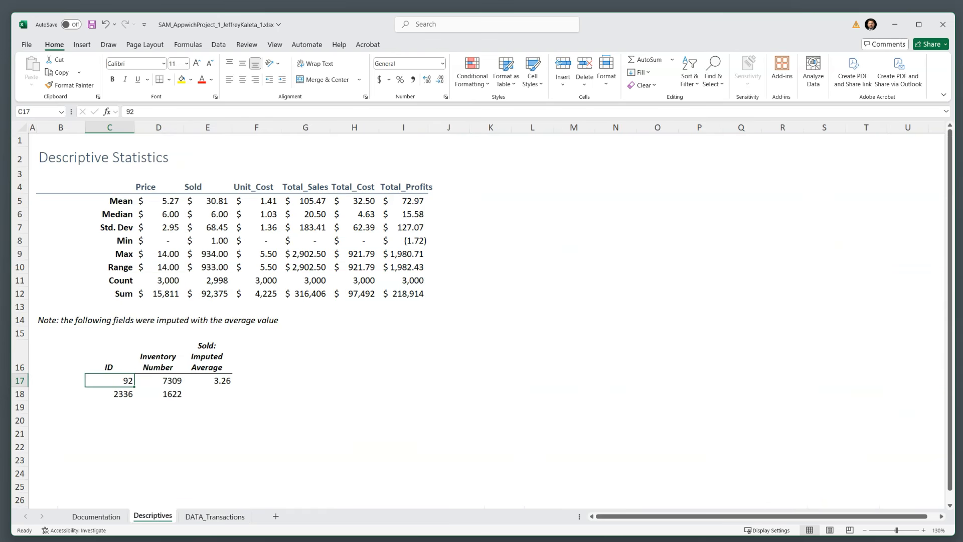
pyautogui.click(208, 381)
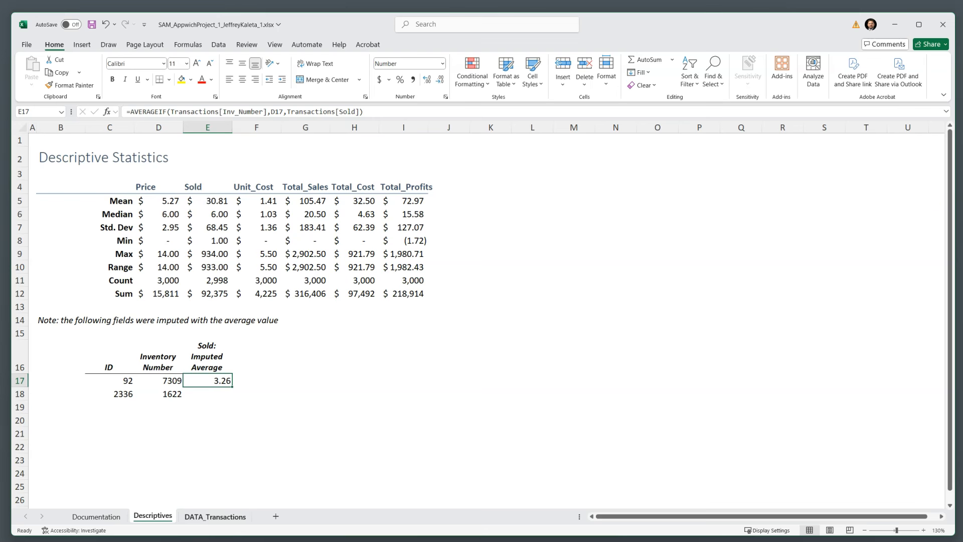
pyautogui.click(215, 517)
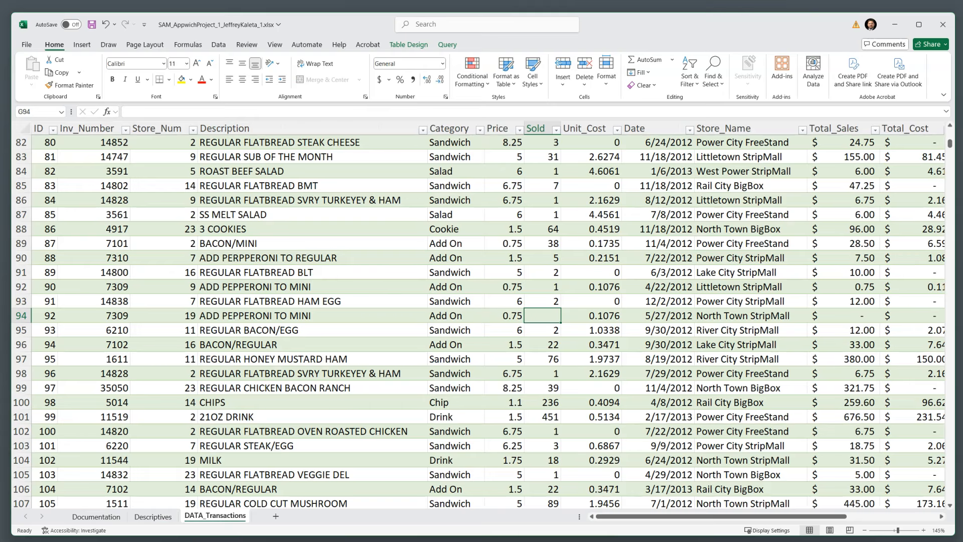
pyautogui.write('3.26')
pyautogui.press('Return')
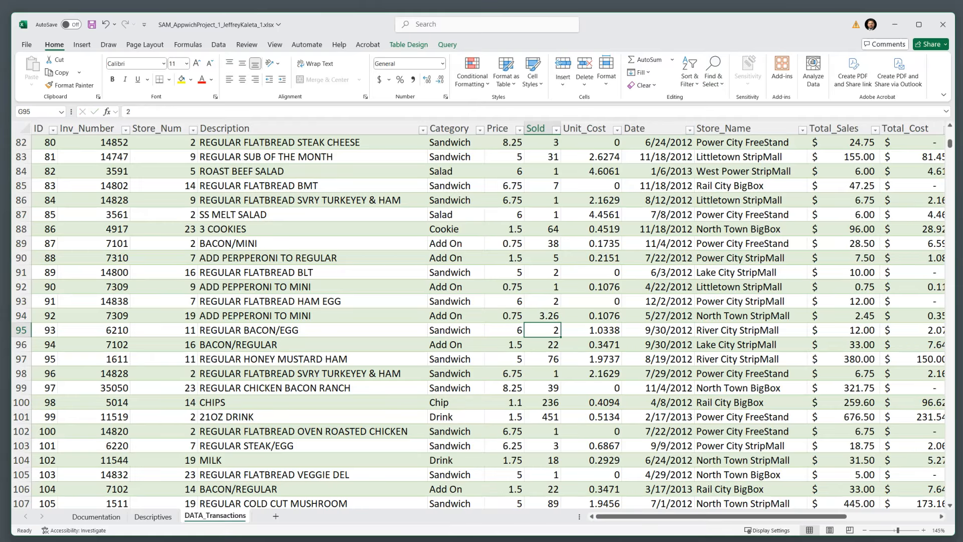
# Copy the AVERAGEIF formula from E17 into E18 on the Descriptives sheet for inventory number 1622.
pyautogui.click(153, 517)
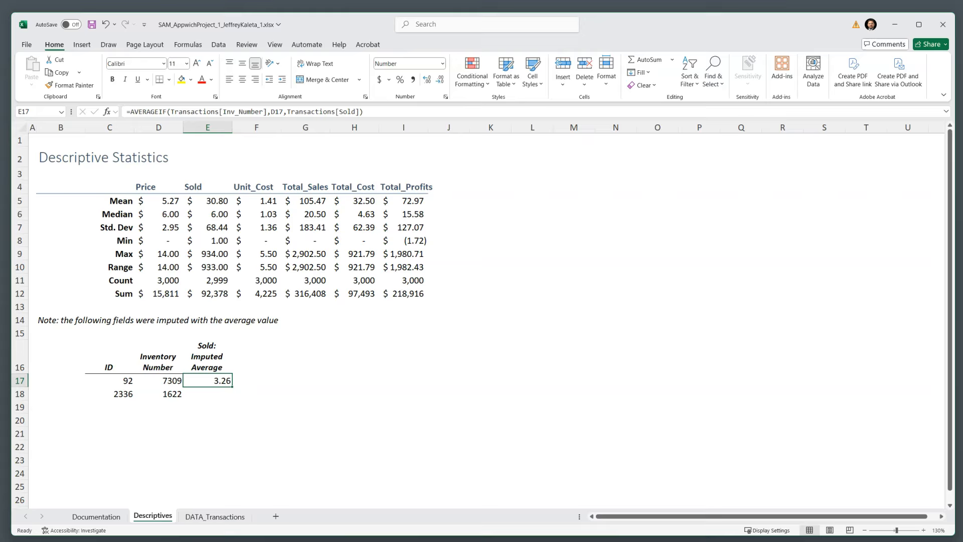
pyautogui.click(207, 394)
pyautogui.click(208, 380)
pyautogui.doubleClick(222, 381)
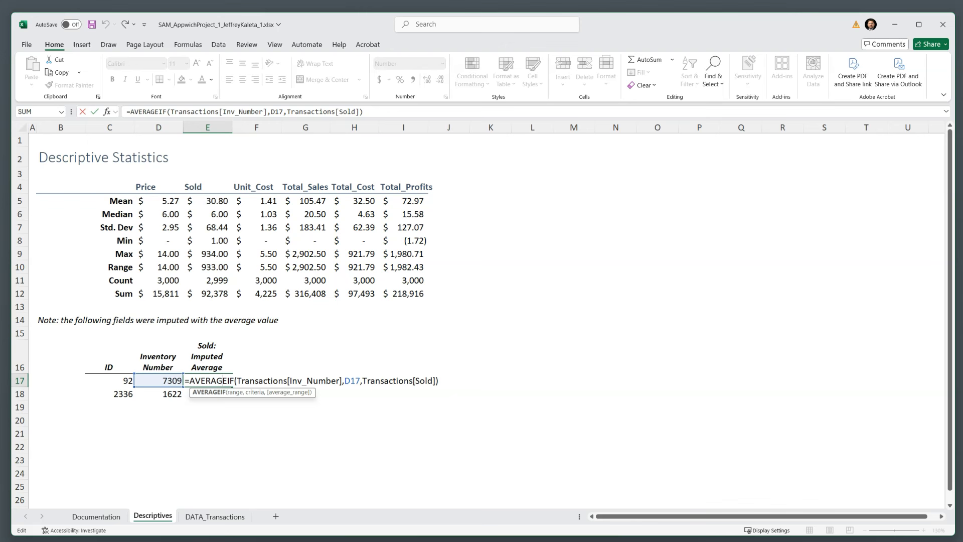
pyautogui.press('Return')
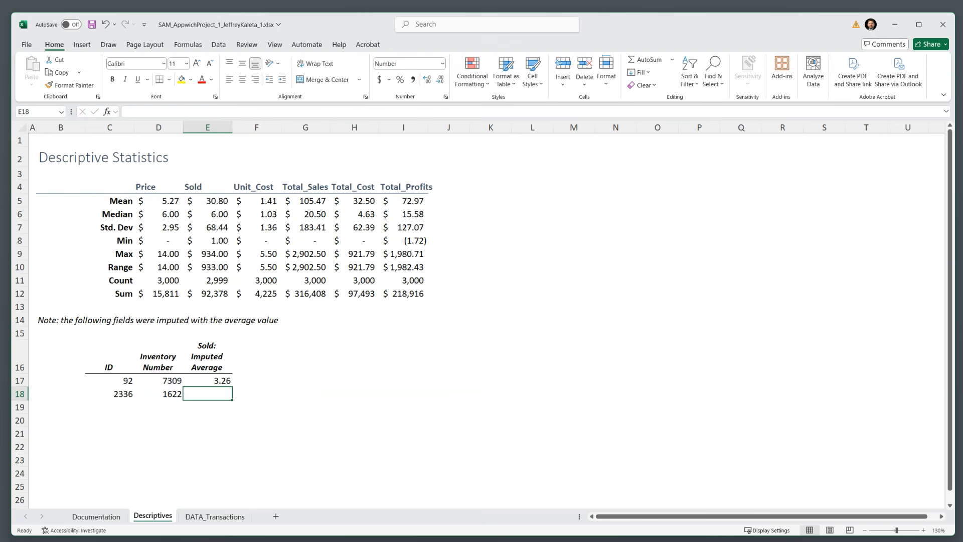
pyautogui.press('Up')
pyautogui.hotkey('ctrl', 'c')
pyautogui.press('Down')
pyautogui.hotkey('ctrl', 'v')
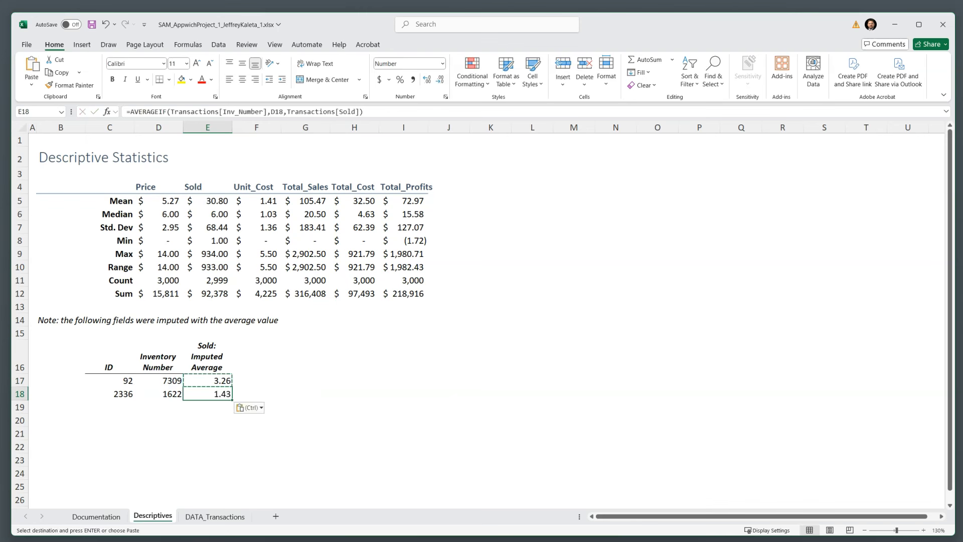
pyautogui.press('Escape')
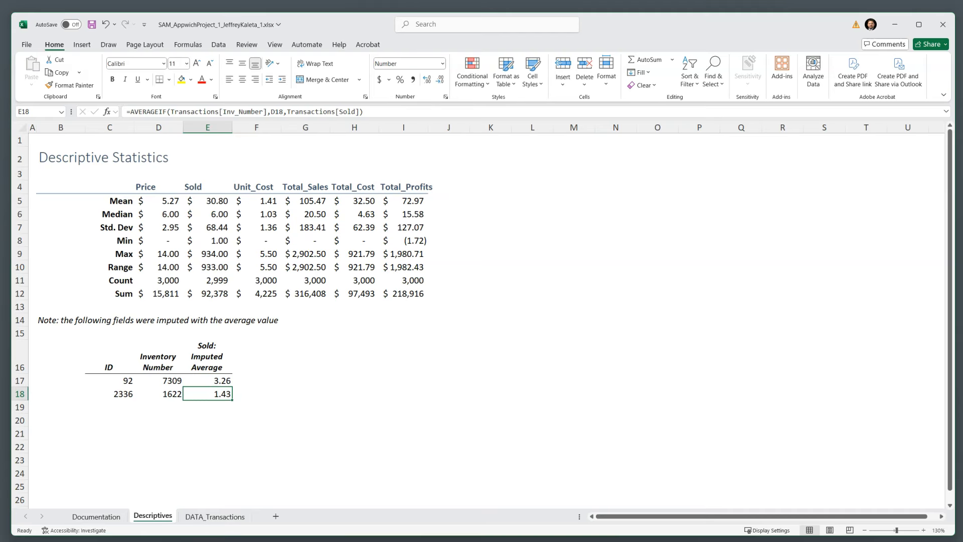
# Enter 1.43 in the blank Sold cell of transaction ID 2336 on DATA_Transactions and save the workbook.
pyautogui.click(215, 517)
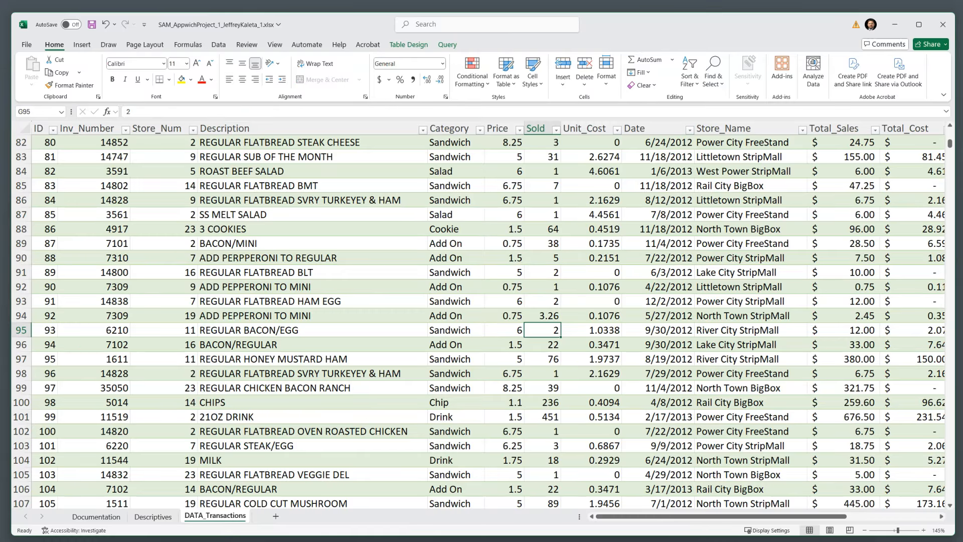
pyautogui.click(543, 374)
pyautogui.hotkey('ctrl', 'Down')
pyautogui.press('Down')
pyautogui.write('1.43')
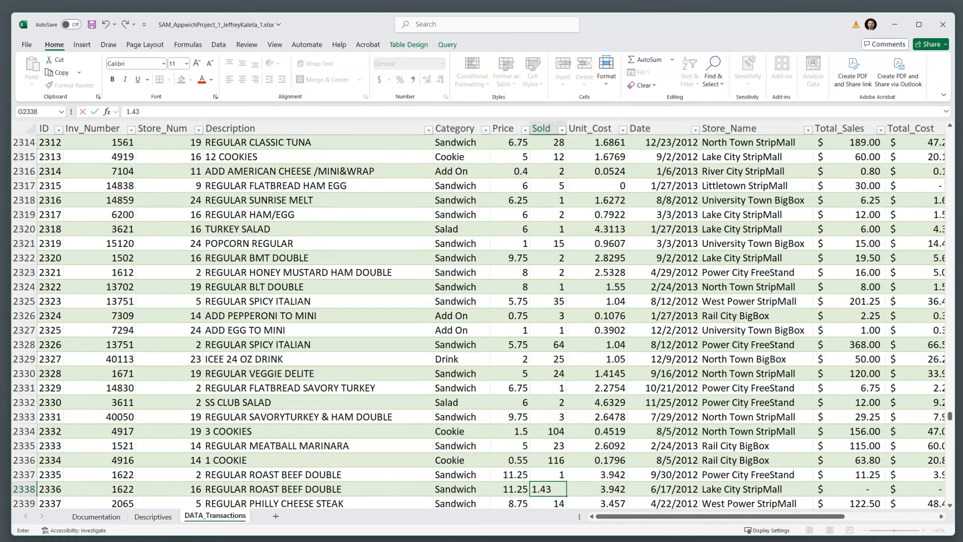
pyautogui.press('Return')
pyautogui.hotkey('ctrl', 'Home')
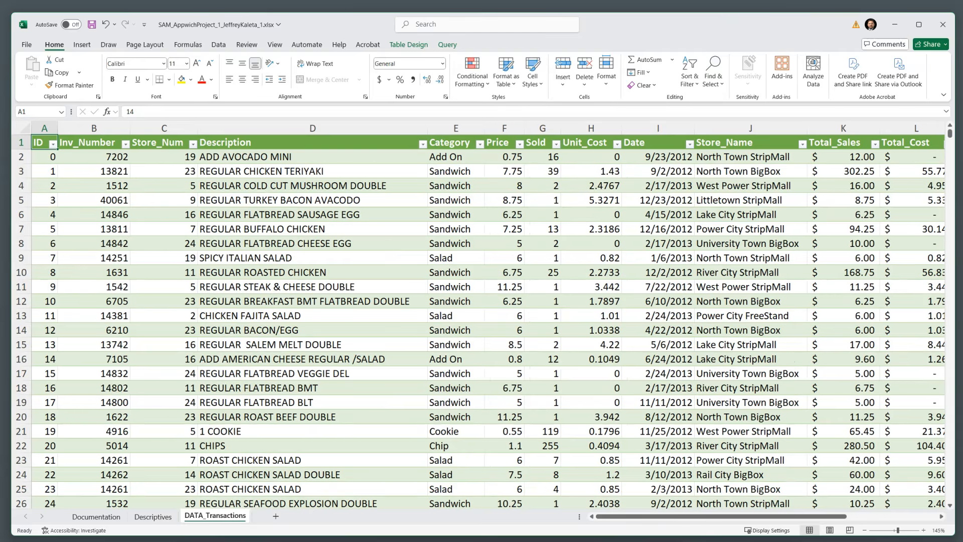
pyautogui.hotkey('ctrl', 's')
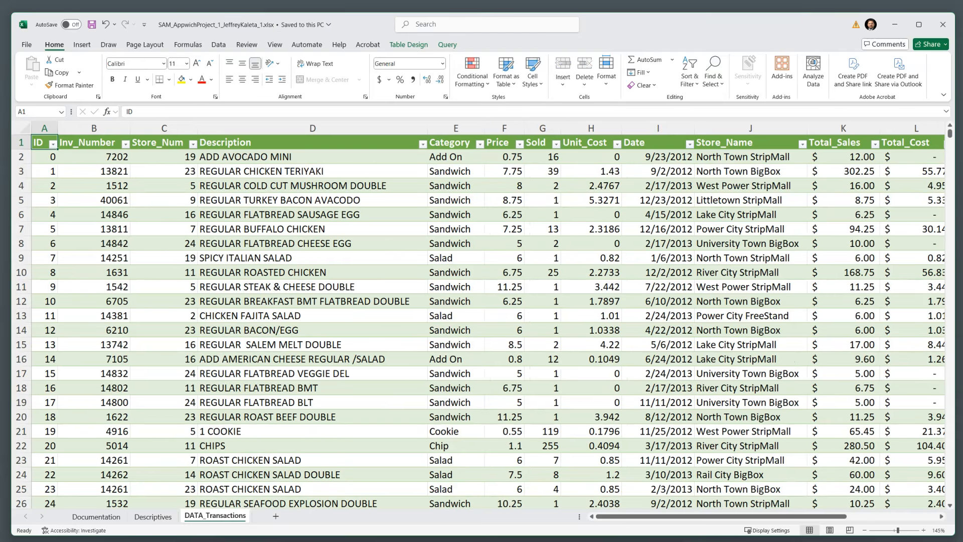
# Review the Sold statistics on the Descriptives sheet, checking the Count in E11 and the imputed averages table.
pyautogui.click(153, 517)
pyautogui.click(256, 420)
pyautogui.click(208, 394)
pyautogui.click(256, 447)
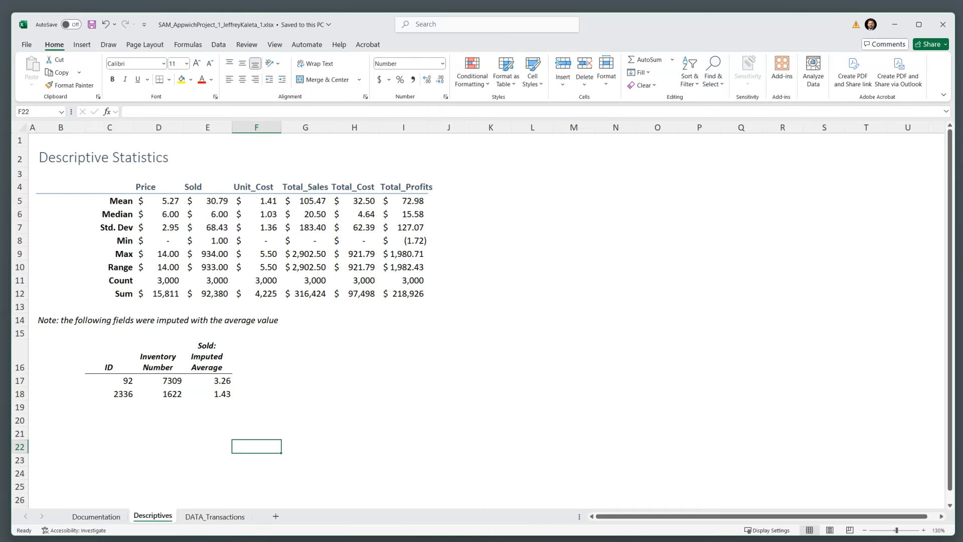
pyautogui.click(207, 280)
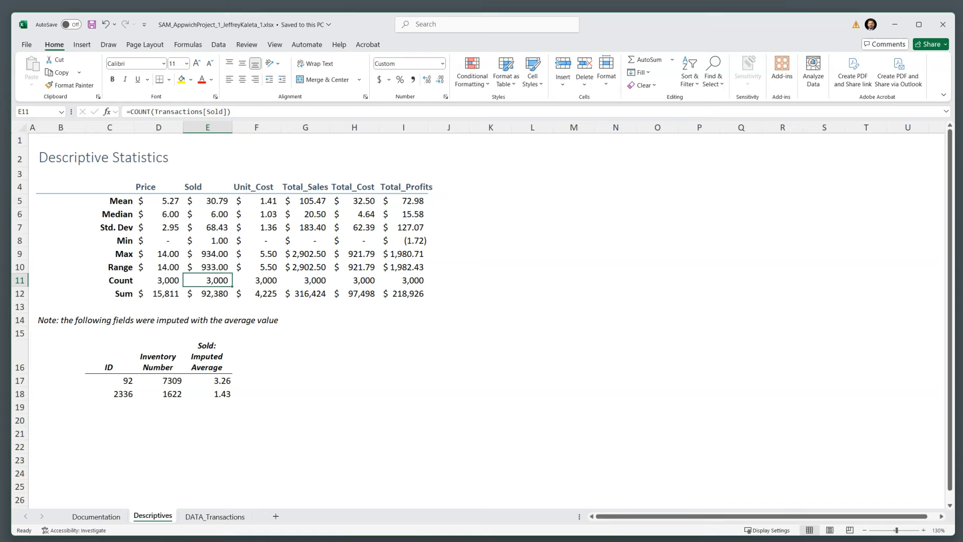
# Set the Descriptives sheet to landscape orientation and scale its print width to 1 page.
pyautogui.hotkey('alt', 'Tab')
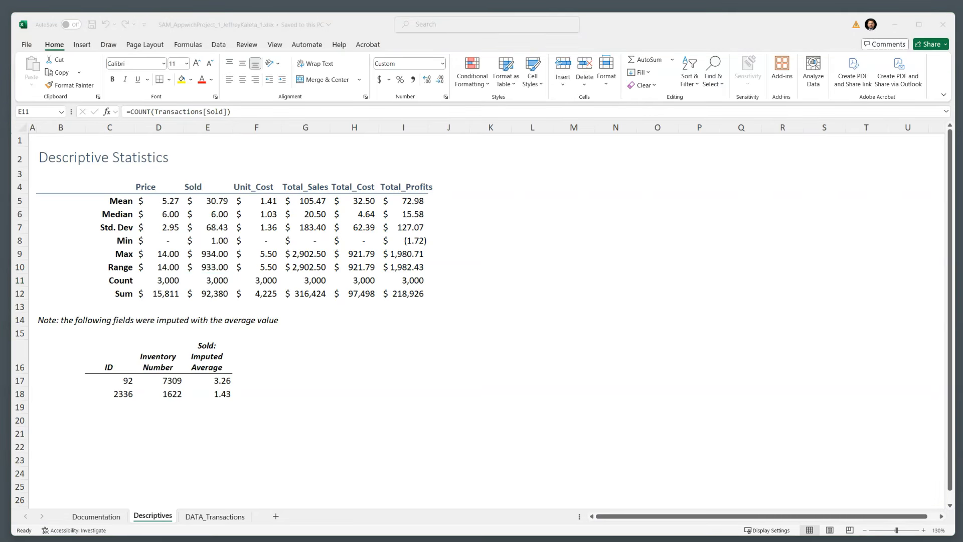
pyautogui.hotkey('alt', 'Tab')
pyautogui.click(144, 44)
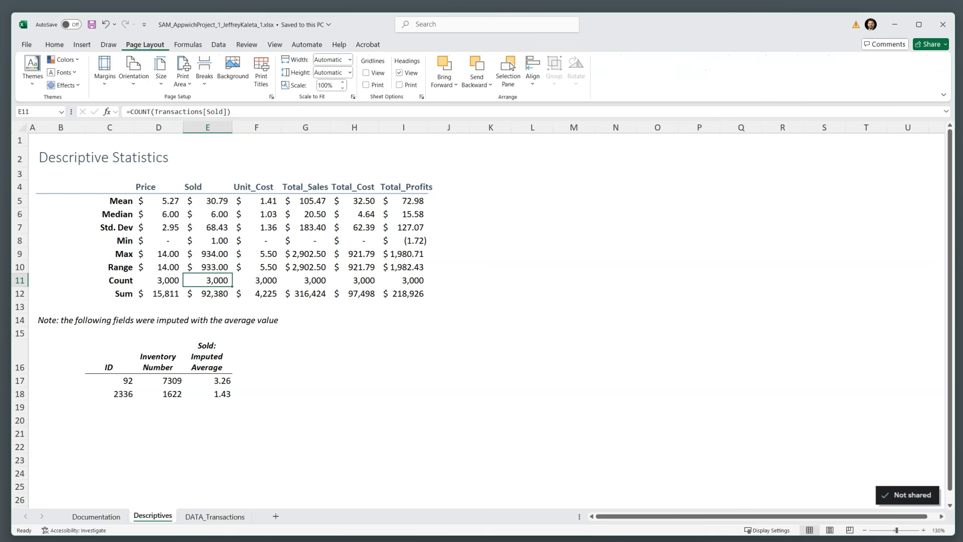
pyautogui.click(134, 73)
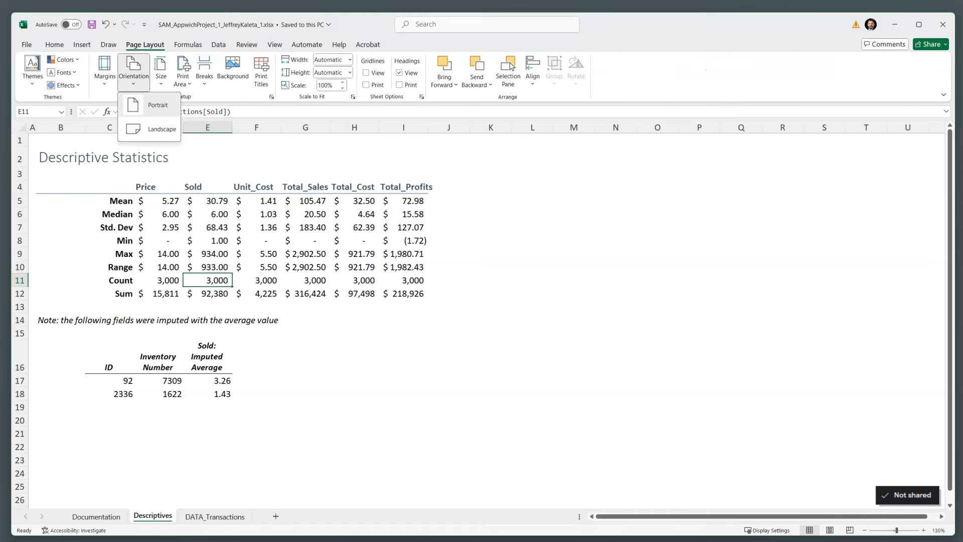
pyautogui.click(161, 129)
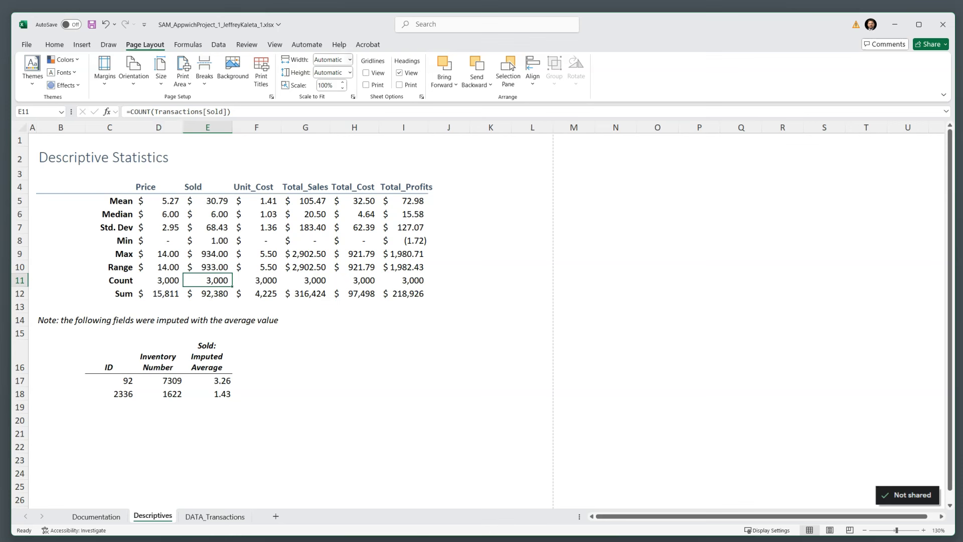
pyautogui.click(349, 59)
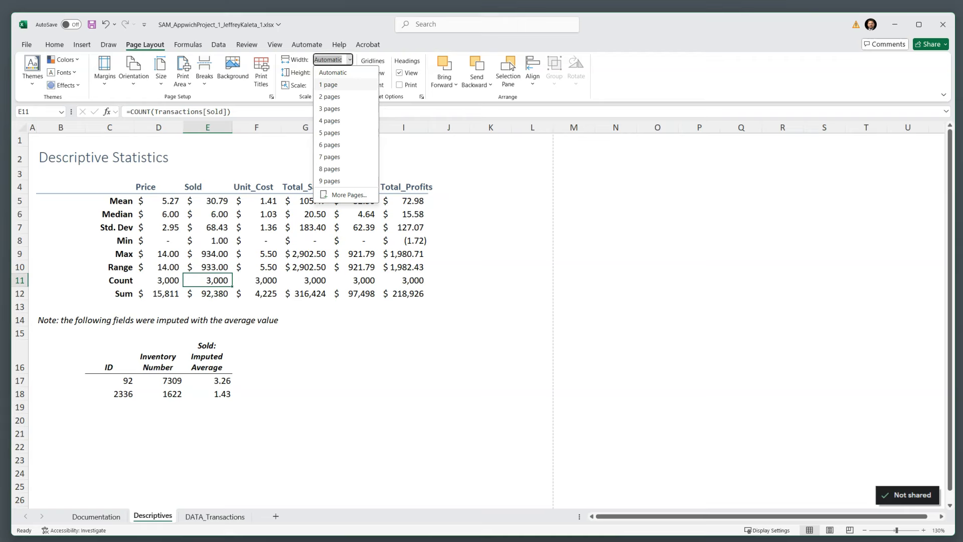
pyautogui.click(330, 84)
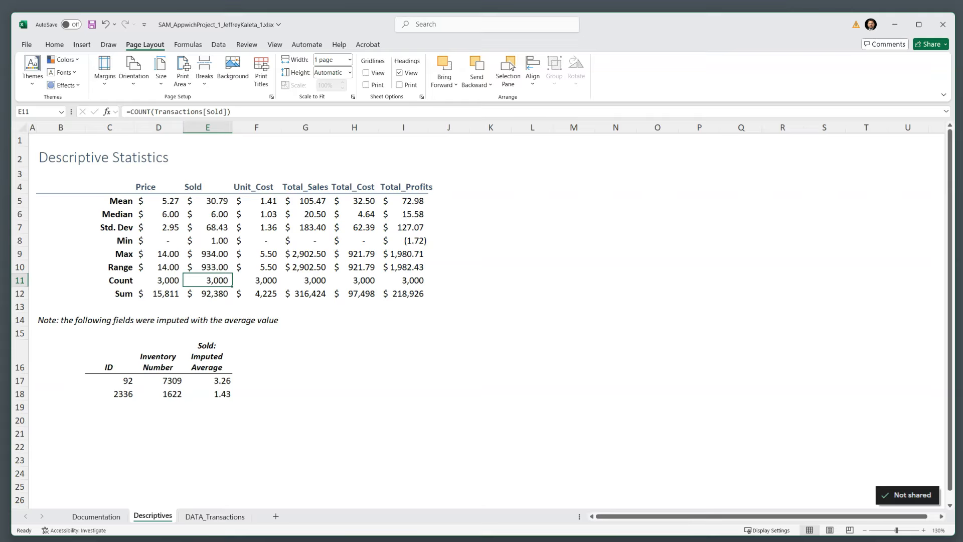
pyautogui.click(354, 356)
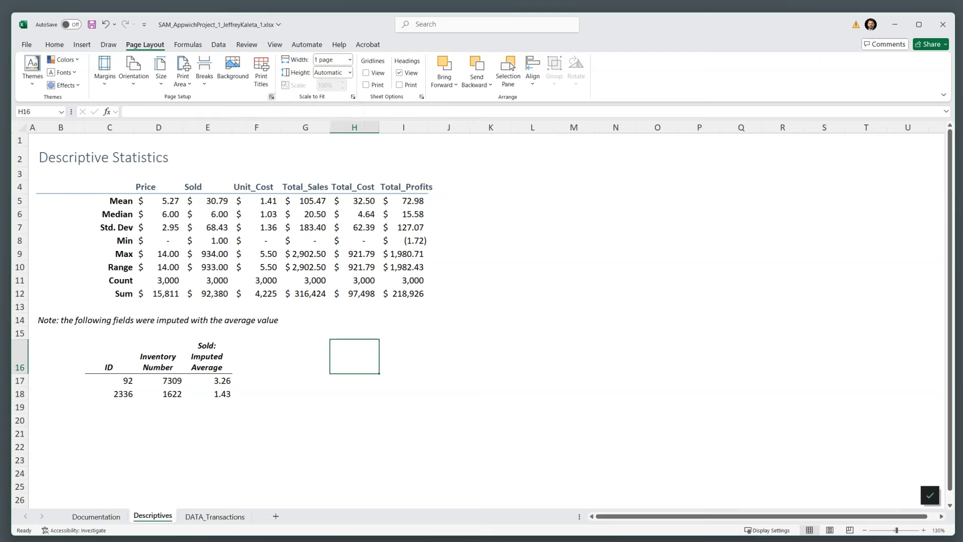
# Add a custom footer to Descriptives with the file name left, page number/total pages centered and sheet name right, and check it in print preview.
pyautogui.click(271, 97)
pyautogui.moveTo(552, 149); pyautogui.dragTo(475, 133)
pyautogui.click(459, 150)
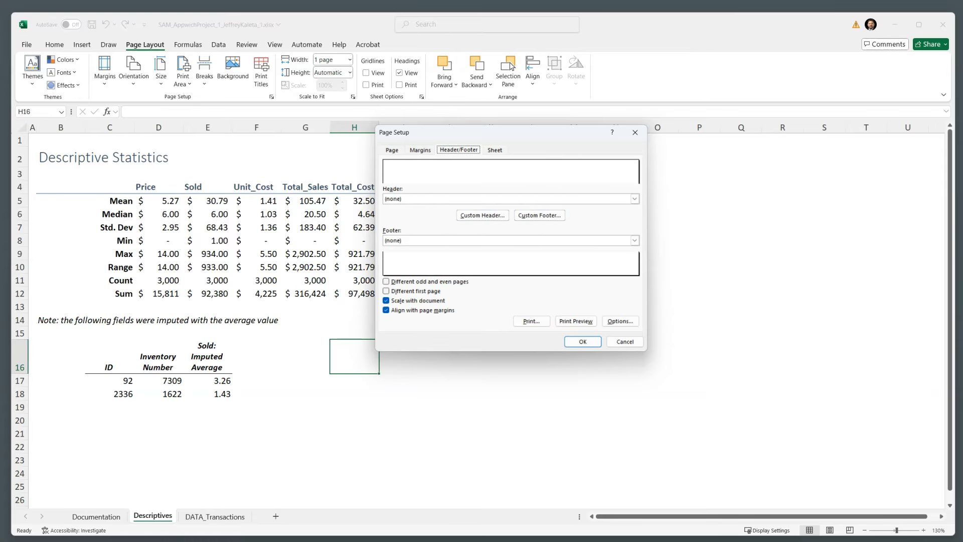
pyautogui.click(539, 215)
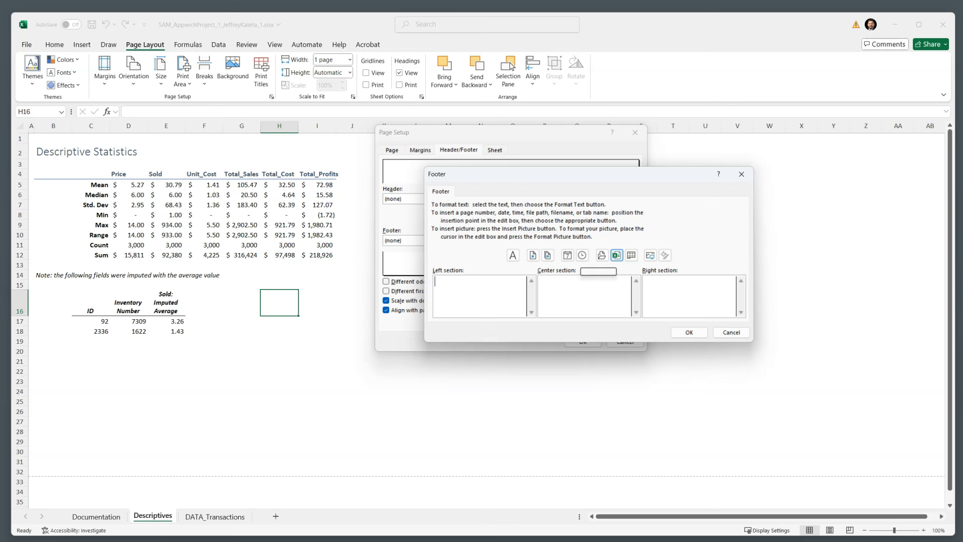
pyautogui.click(616, 254)
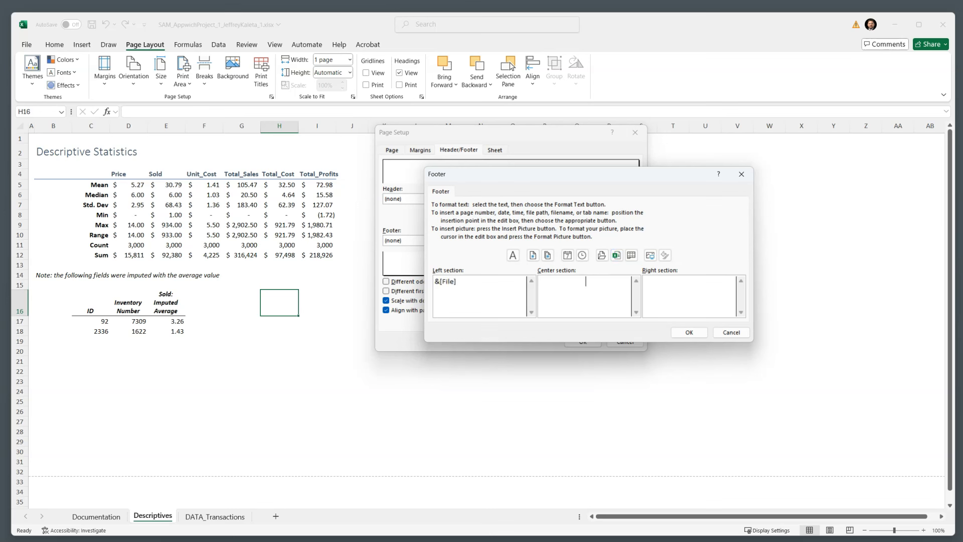
pyautogui.click(533, 255)
pyautogui.write('/')
pyautogui.click(548, 255)
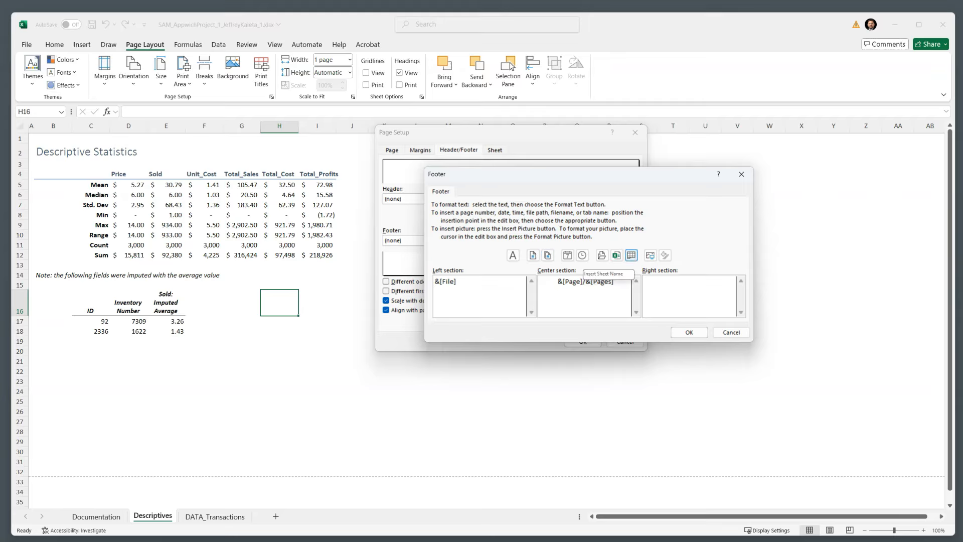
pyautogui.click(631, 255)
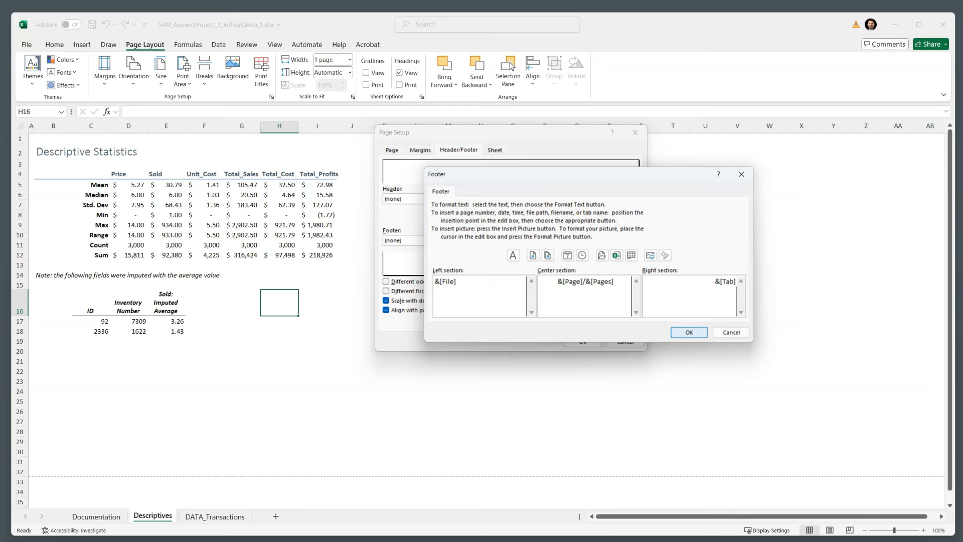
pyautogui.click(689, 332)
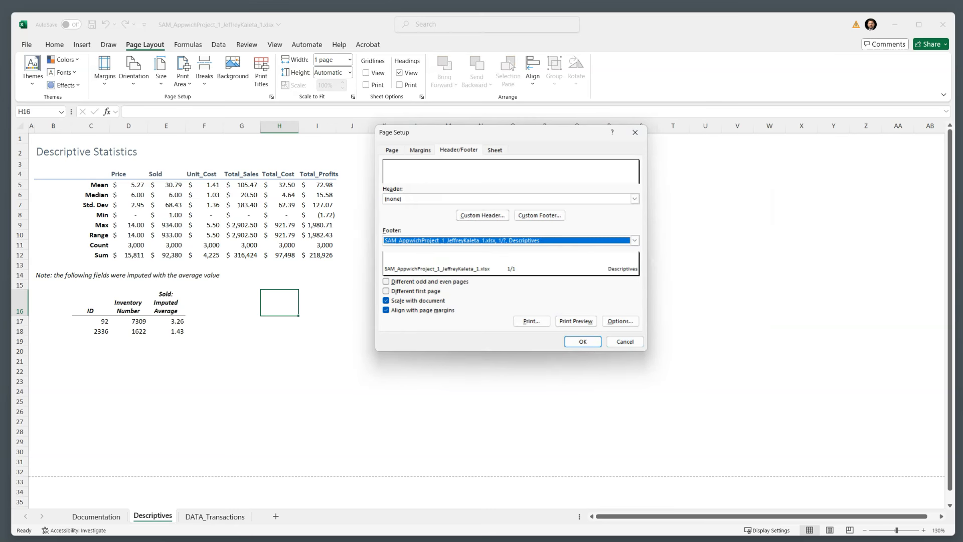
pyautogui.click(576, 321)
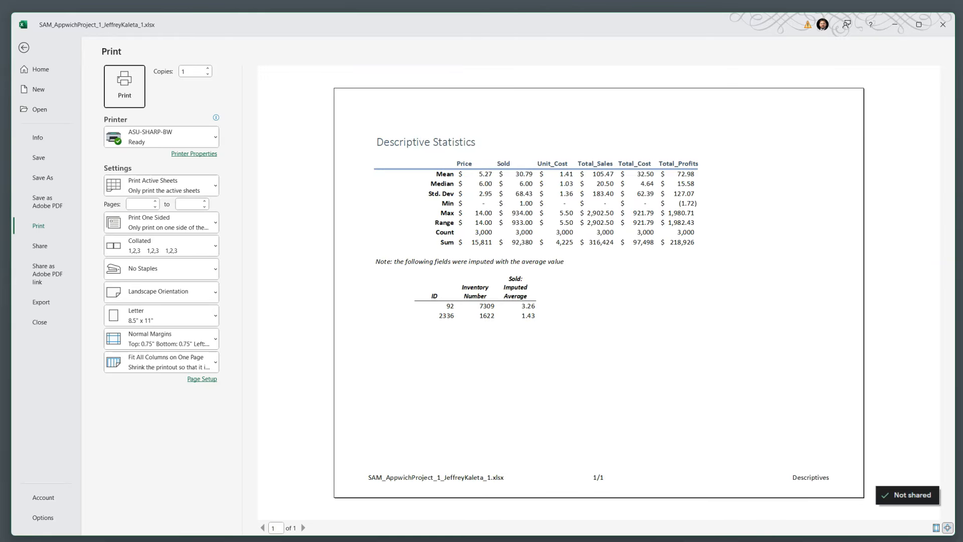
pyautogui.click(23, 47)
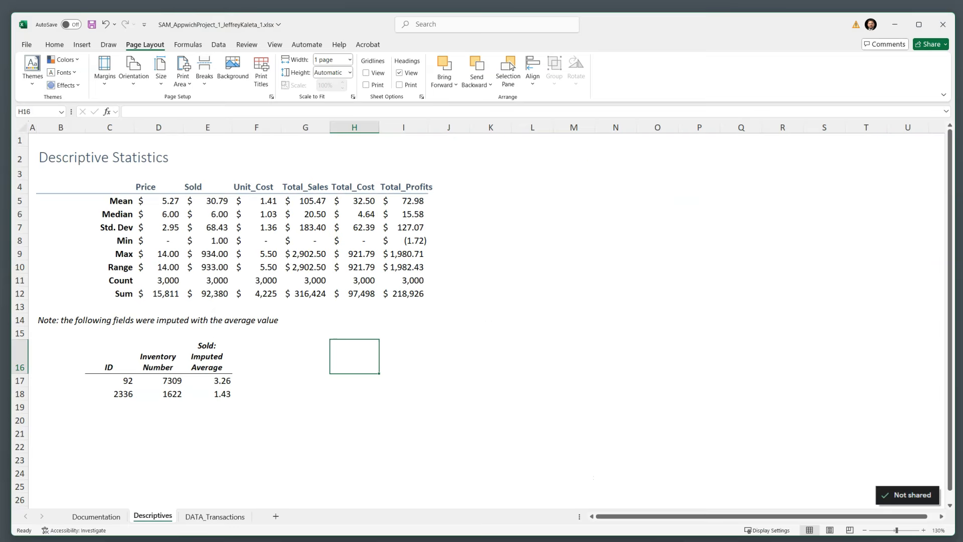
# Save the workbook with cell A1 of Descriptives selected and switch to the Documentation sheet.
pyautogui.click(109, 173)
pyautogui.hotkey('ctrl', 'Home')
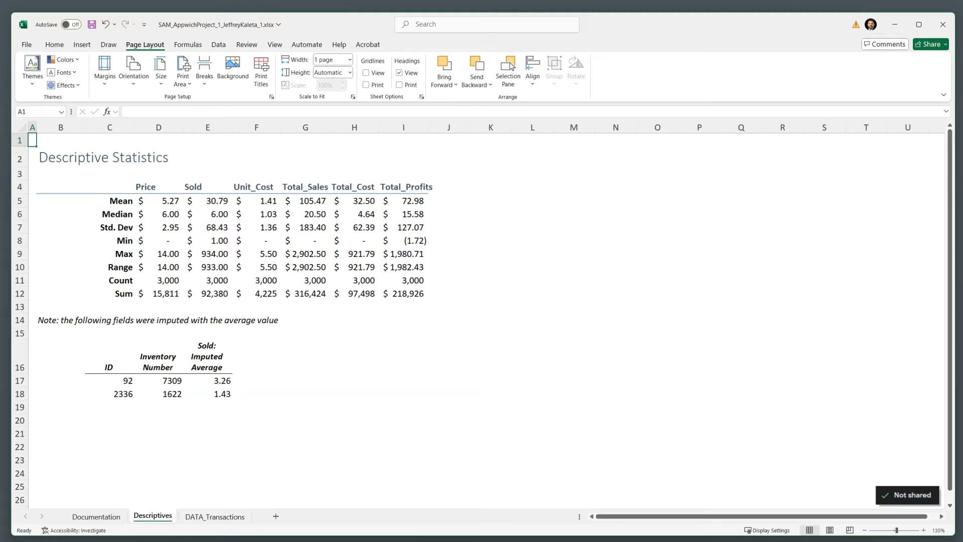
pyautogui.hotkey('ctrl', 's')
pyautogui.hotkey('ctrl', 'pageup')
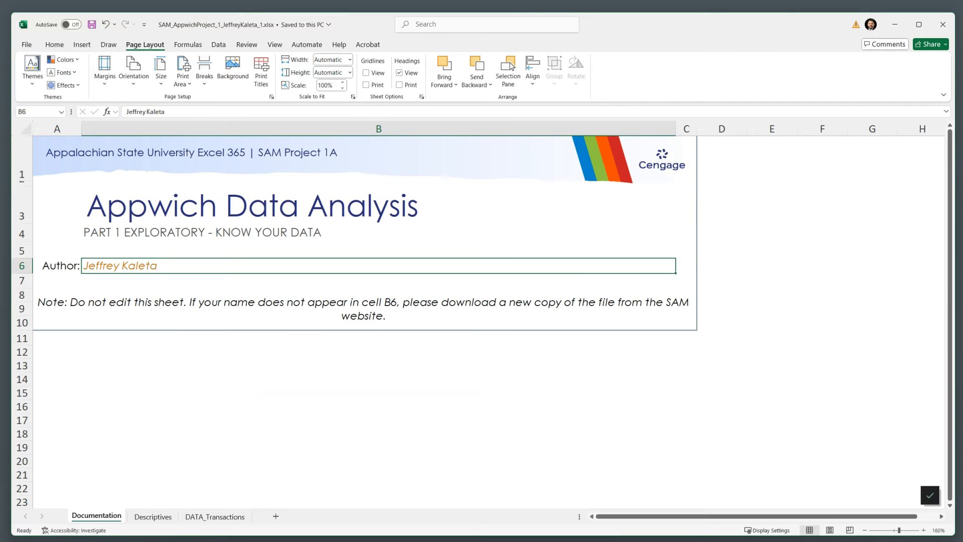